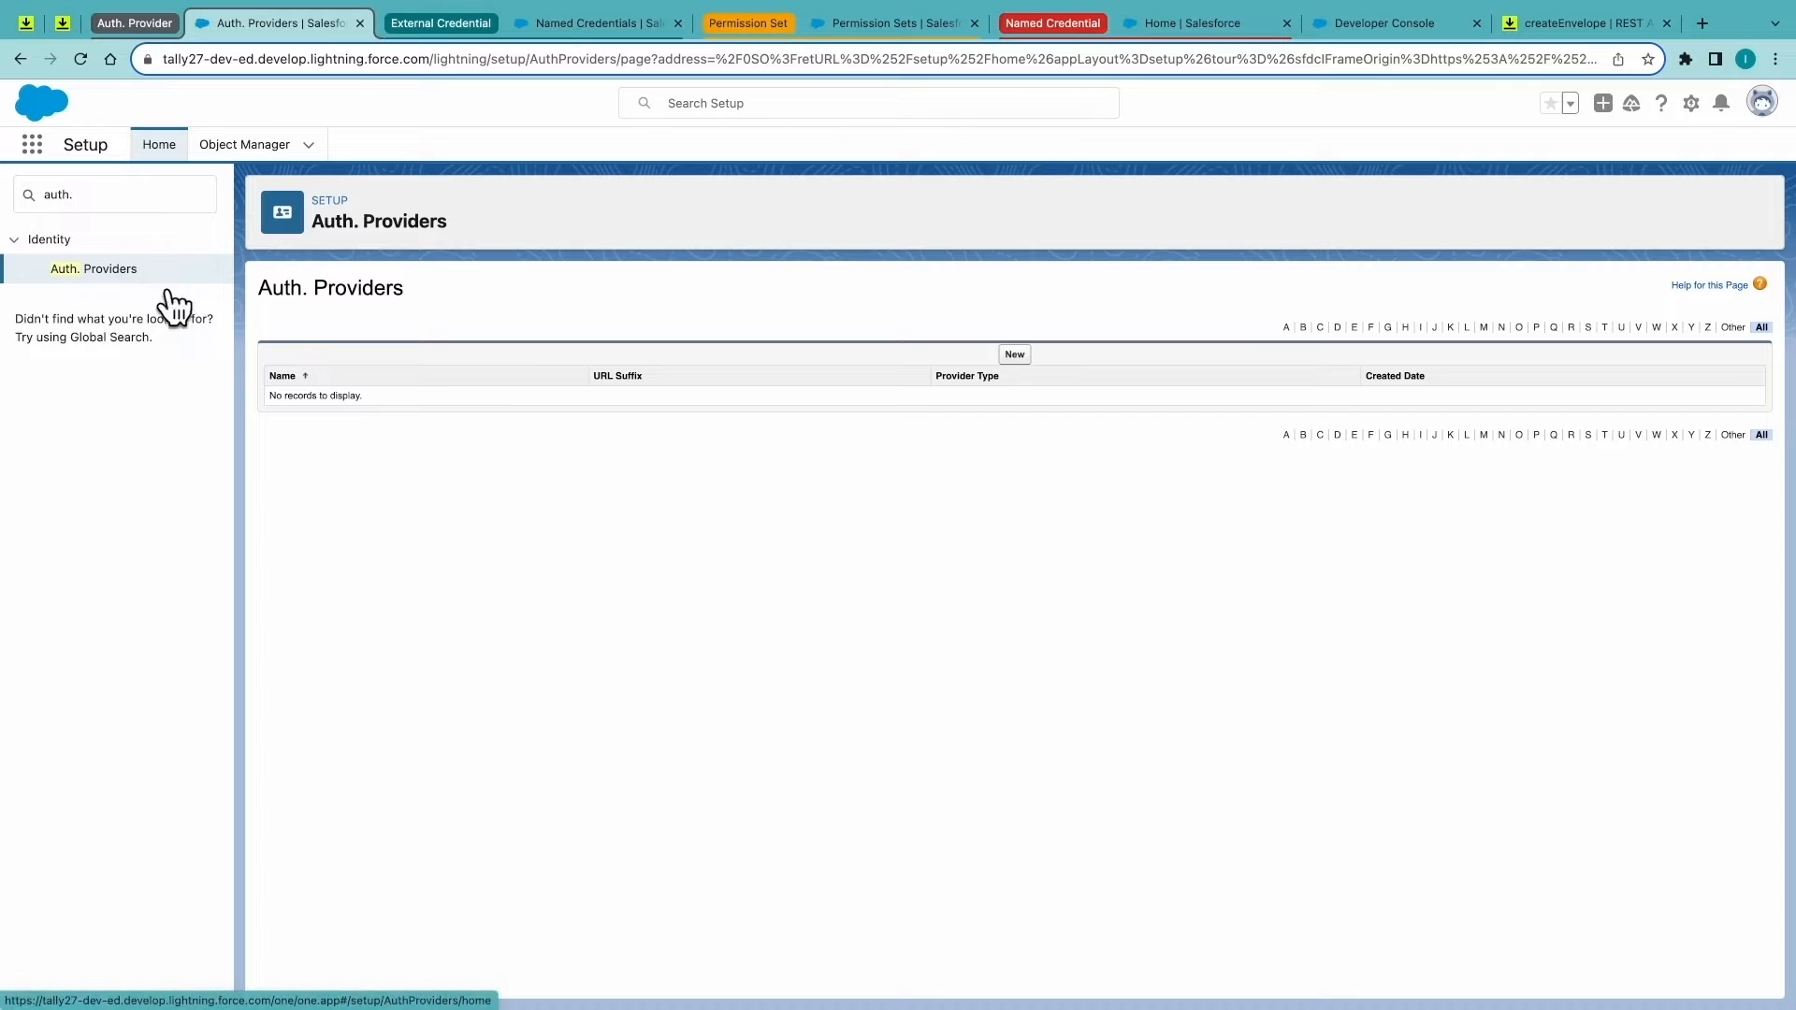
Start a new Auth. Provider from the Auth. Providers list.
click(1016, 355)
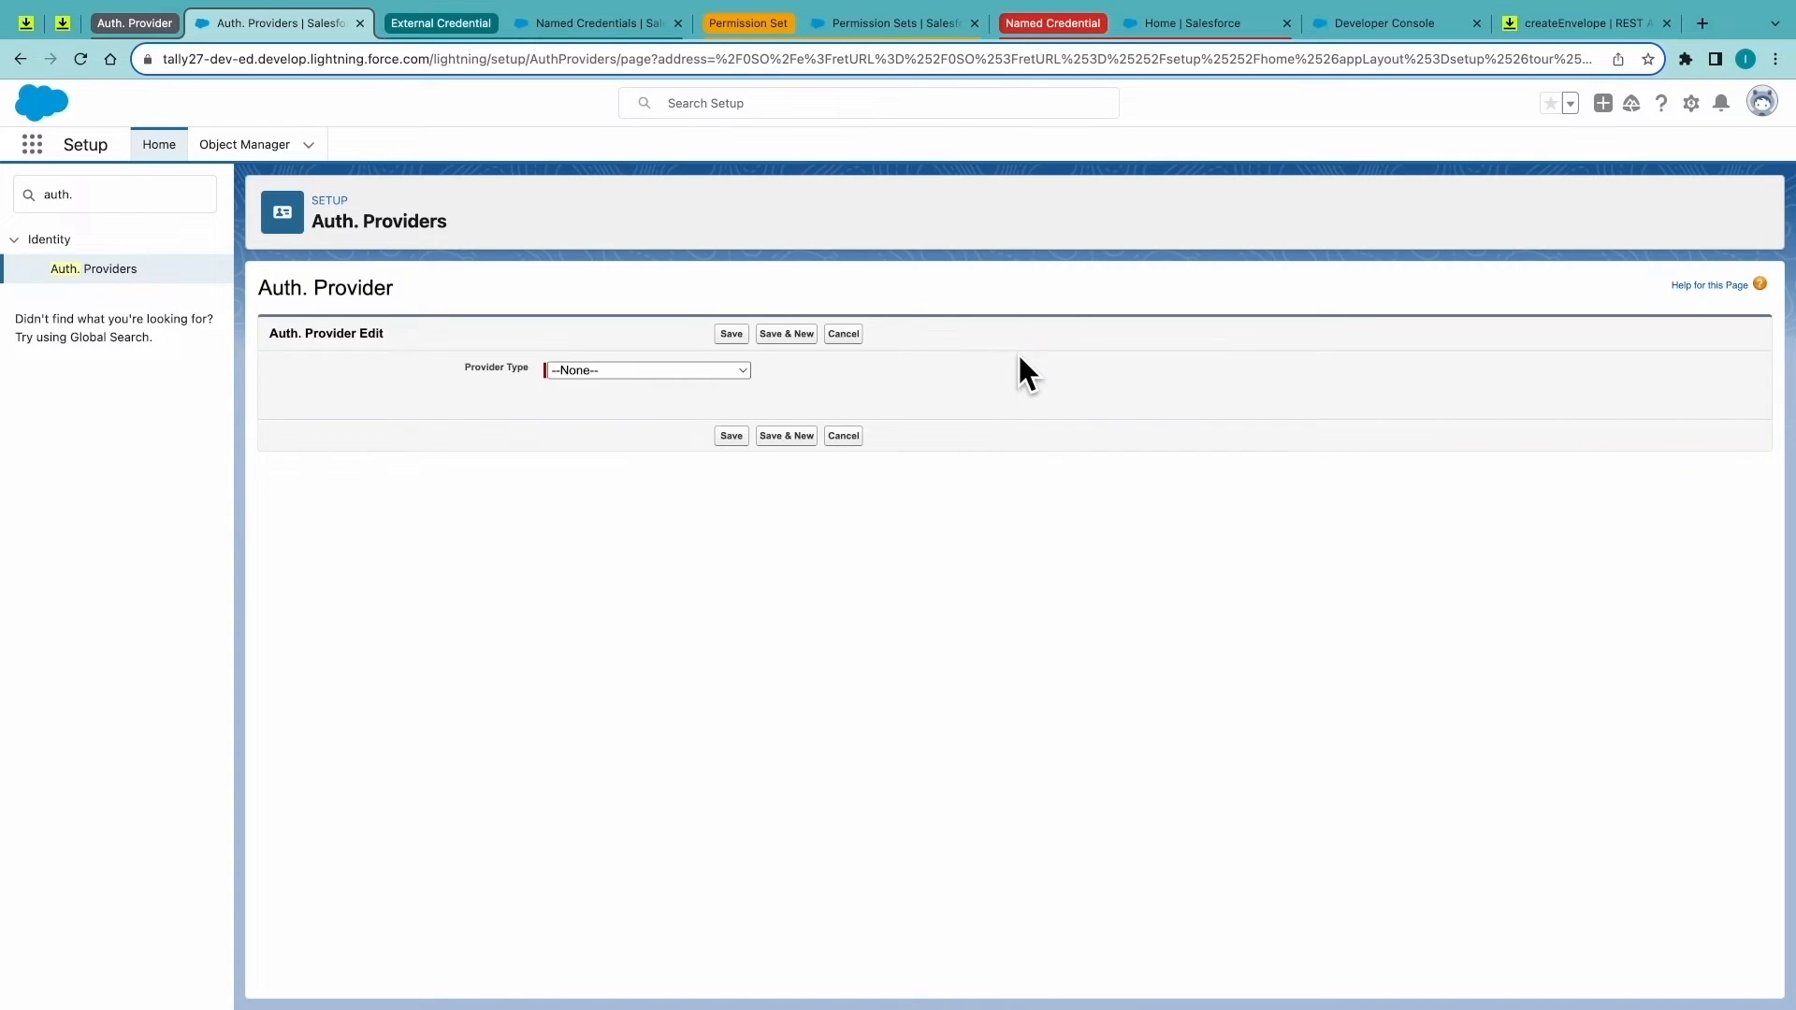
Choose Open ID Connect and name the provider 'Auth Provider' with URL suffix Auth_Provider.
click(738, 370)
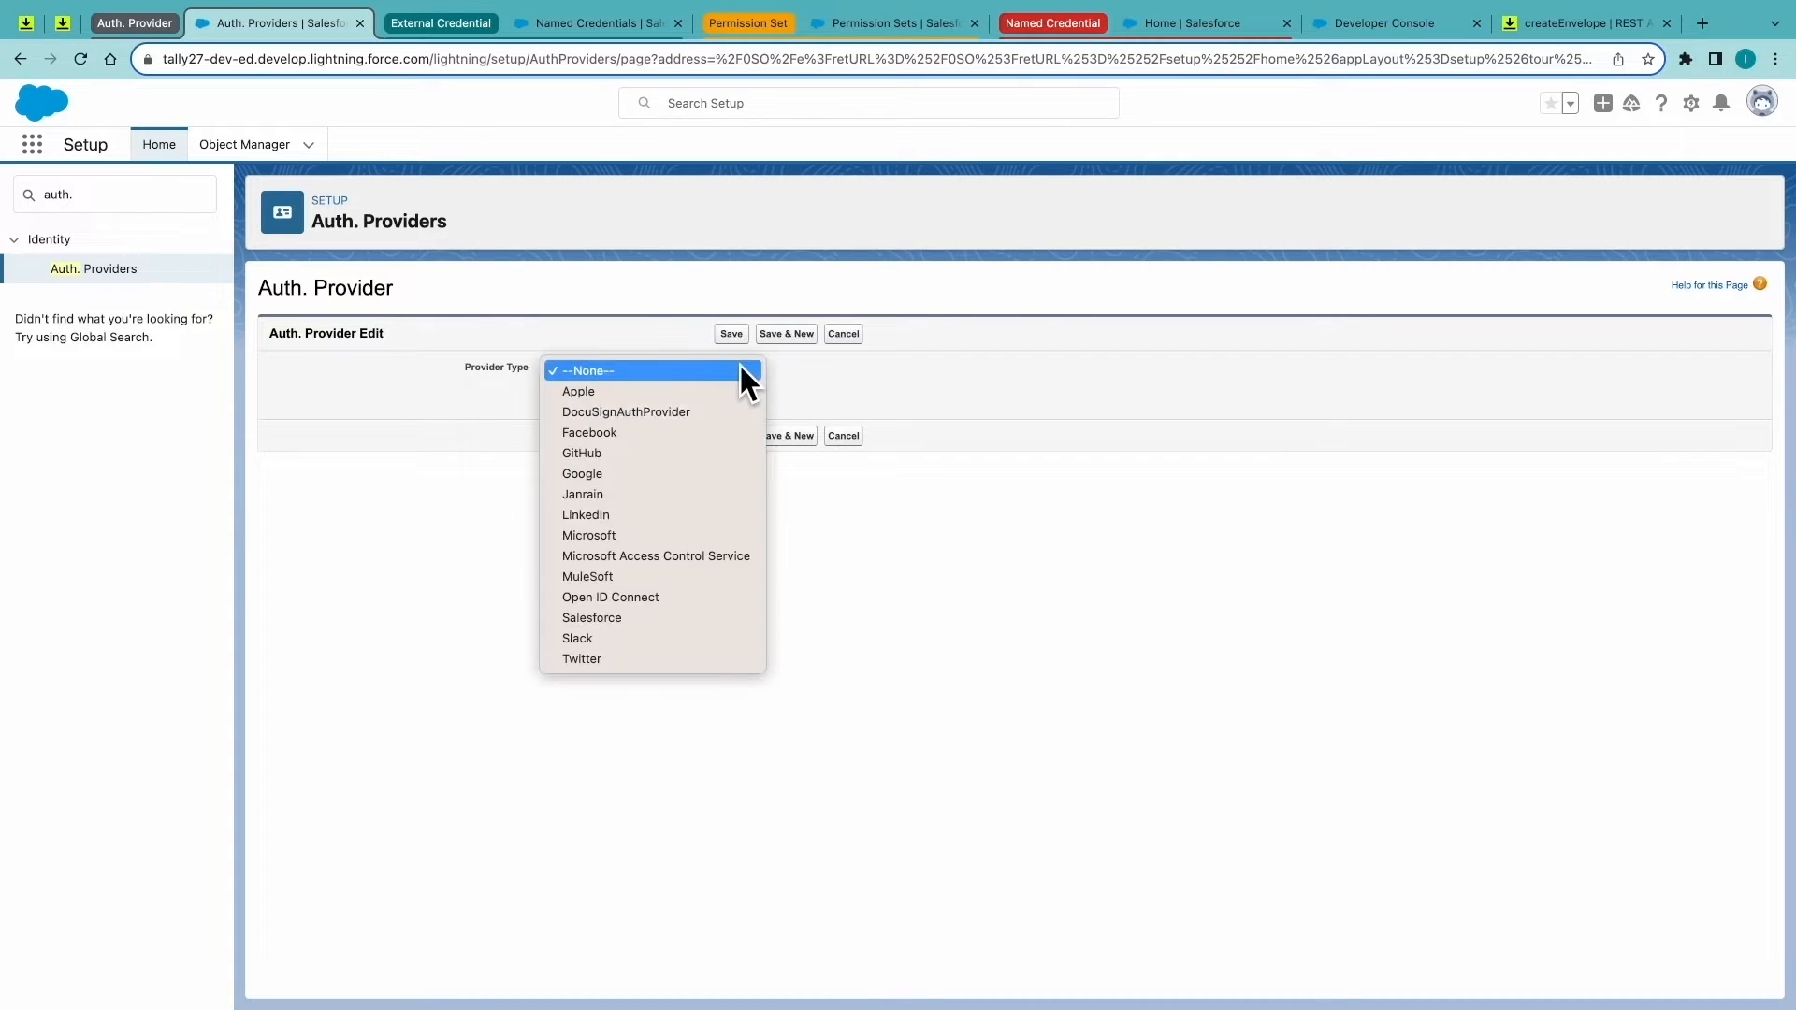
click(698, 597)
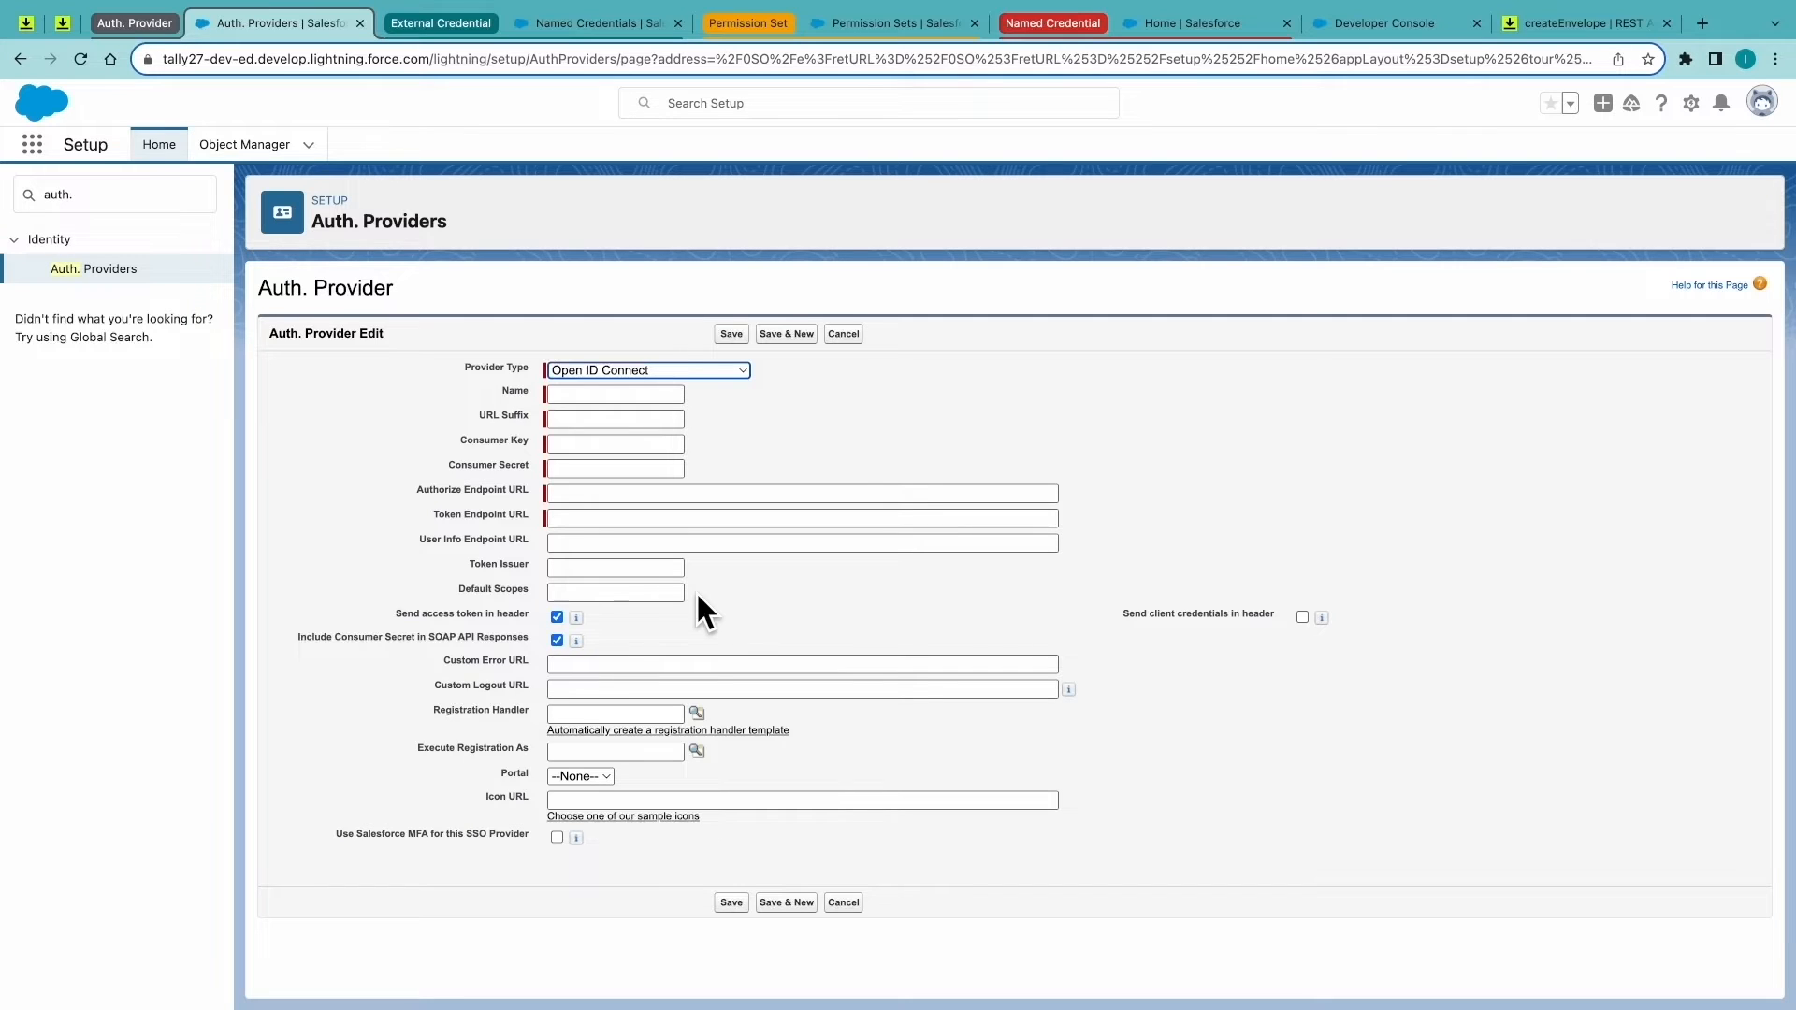
click(610, 394)
text(Aut)
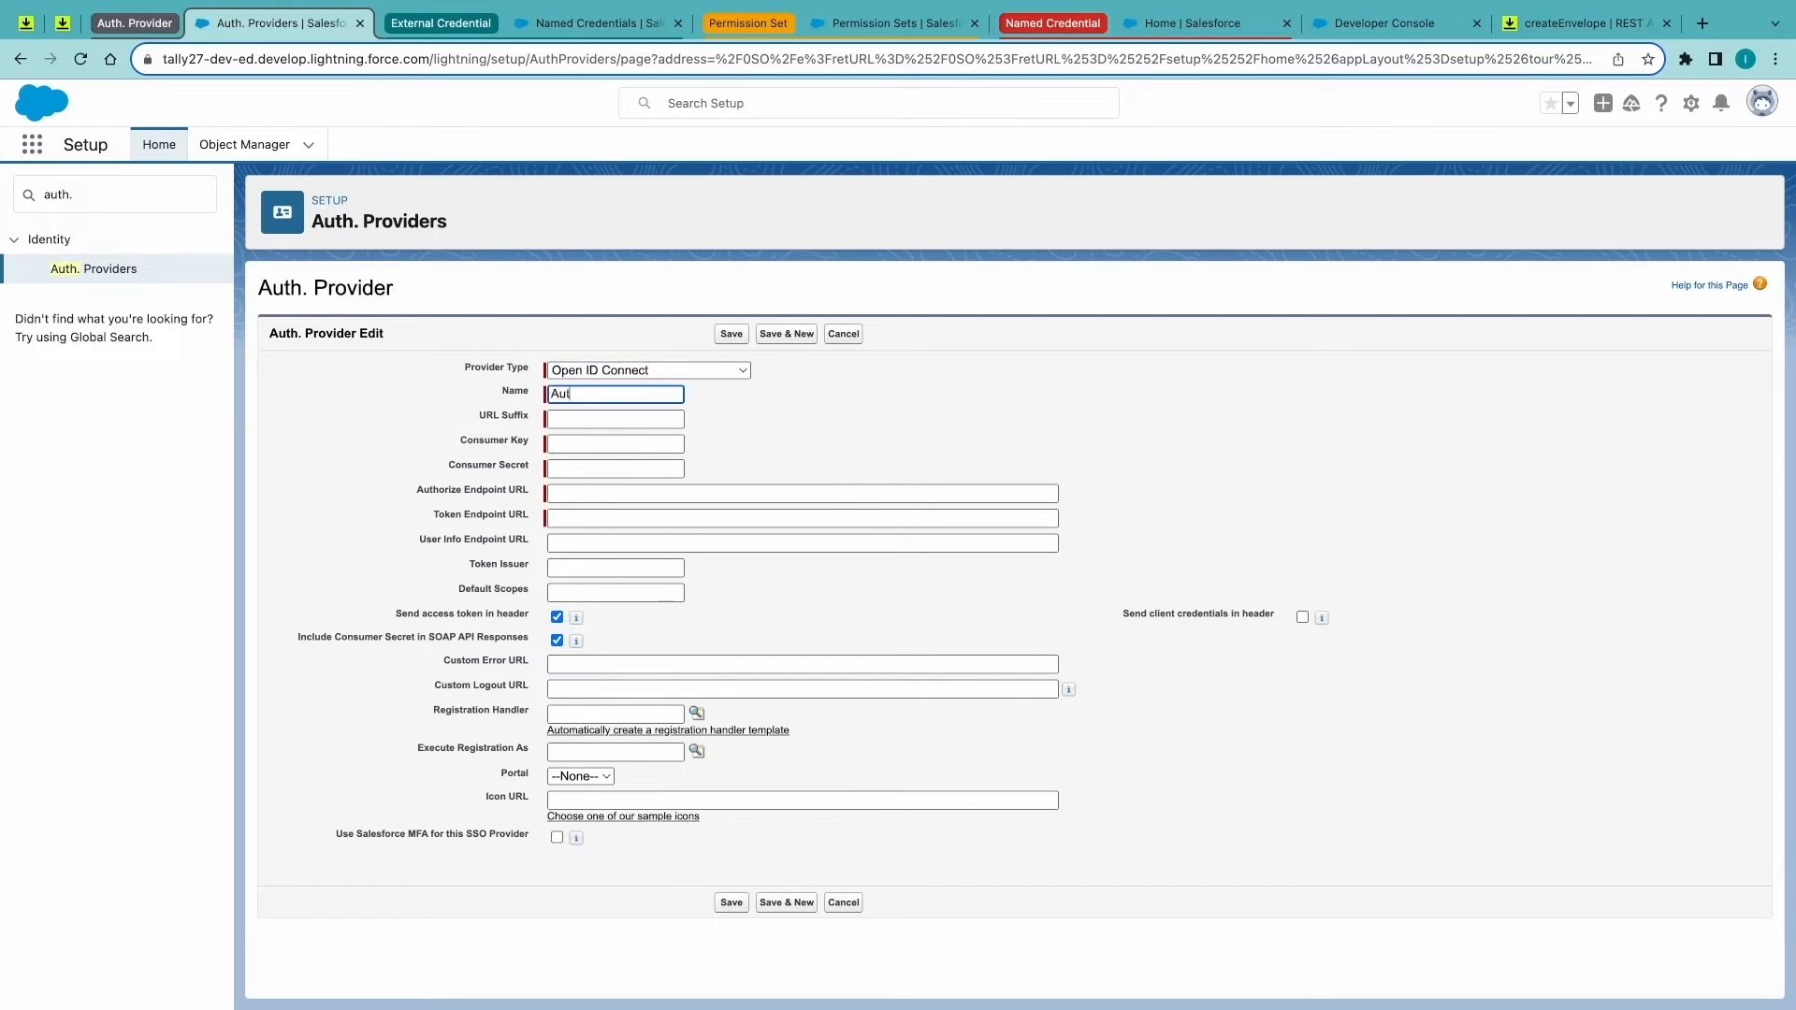
text(h Provider)
key(Tab)
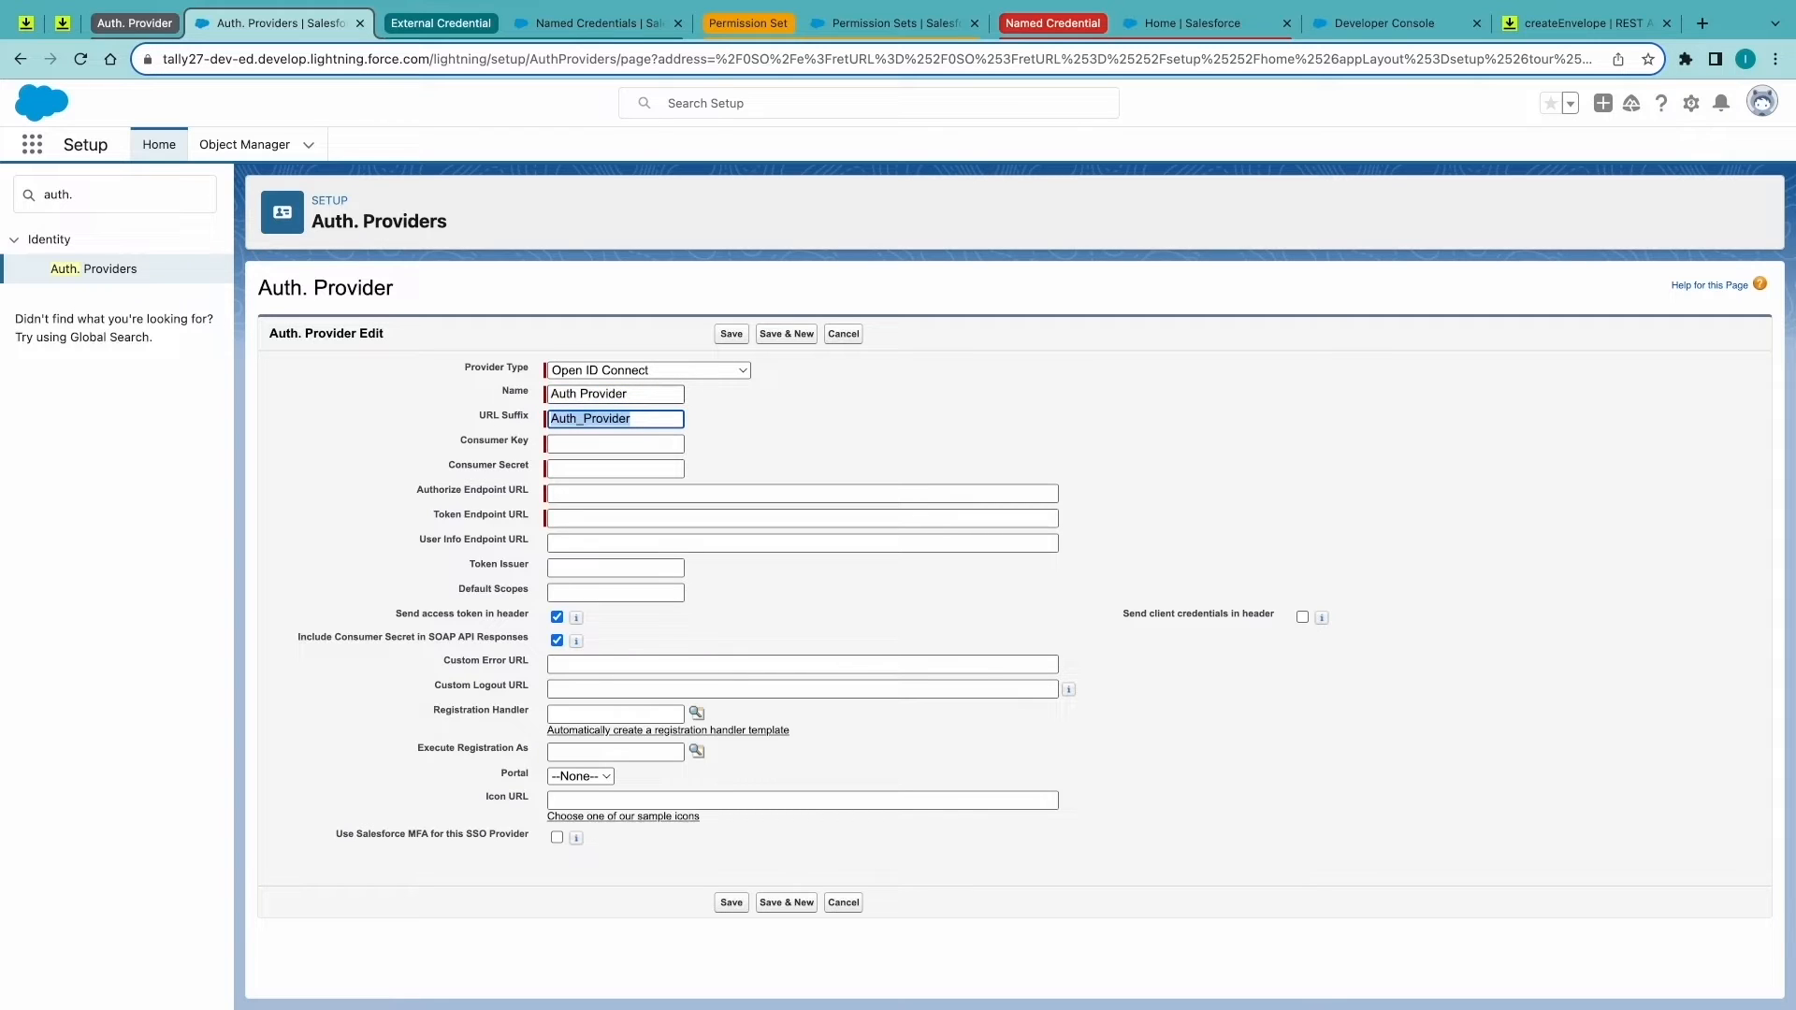
key(Tab)
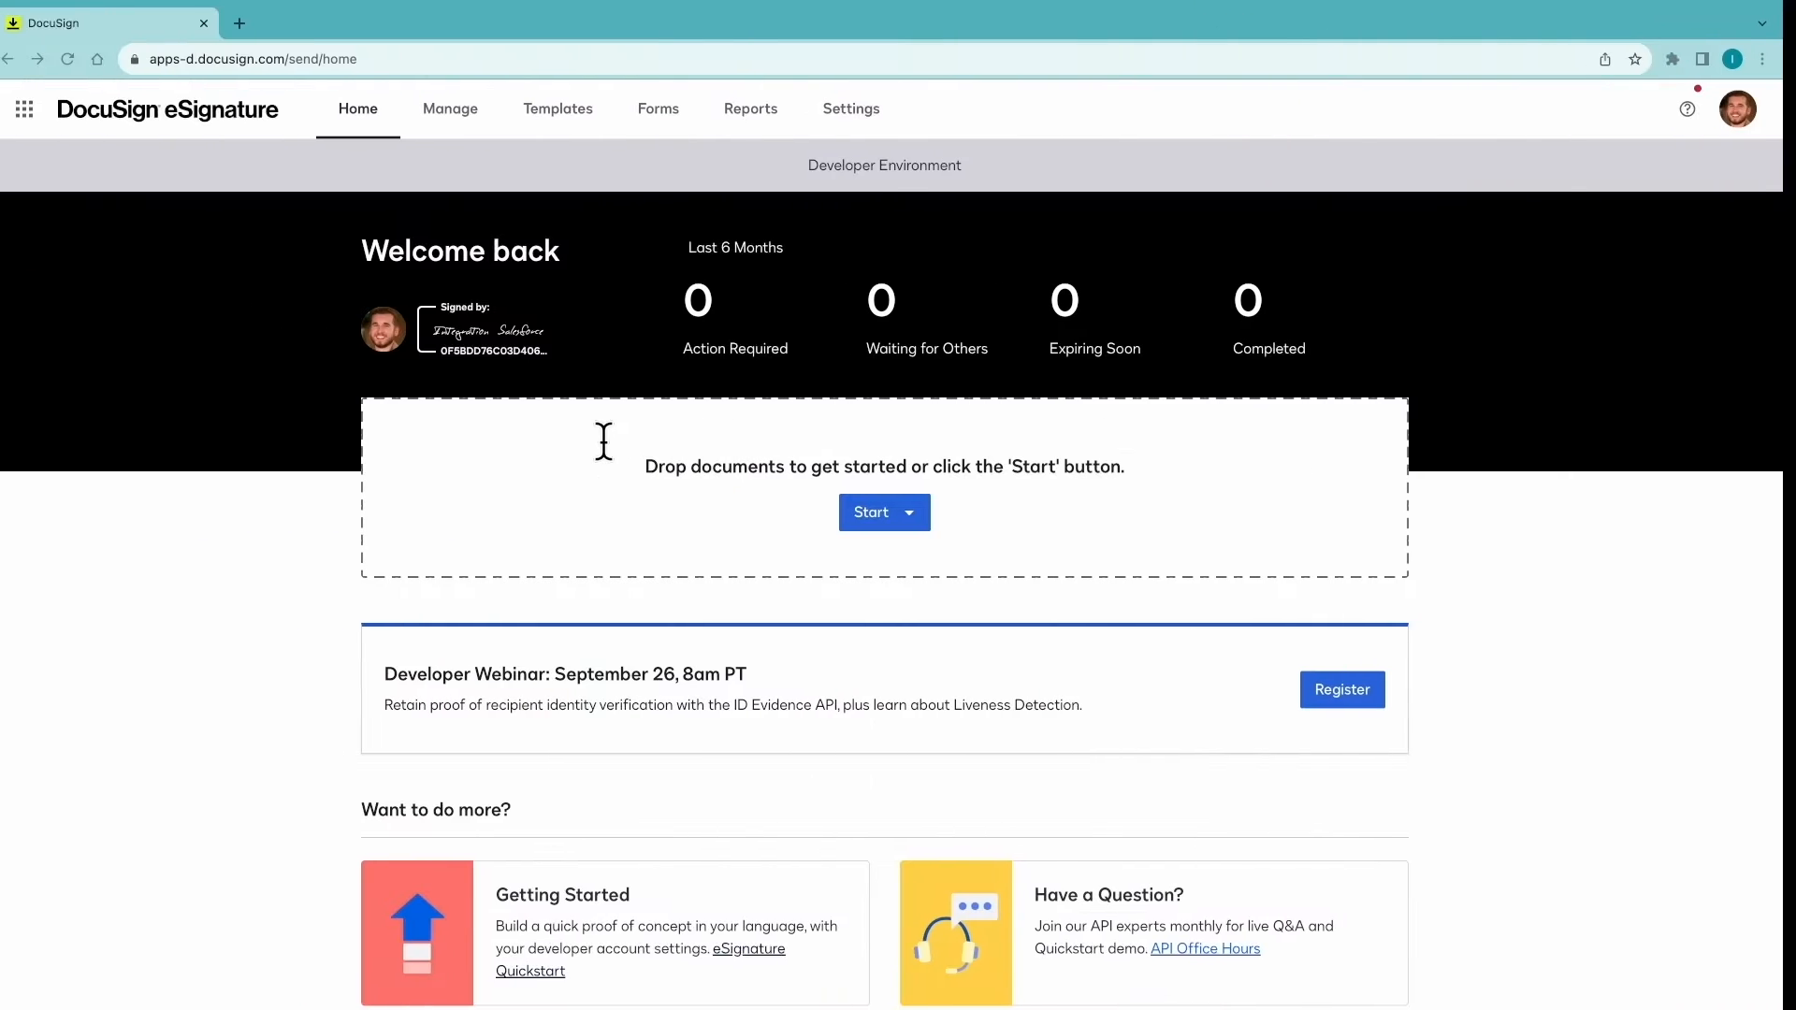
In DocuSign Apps and Keys, create app 'Integration DSfSF' and copy its integration key.
click(867, 118)
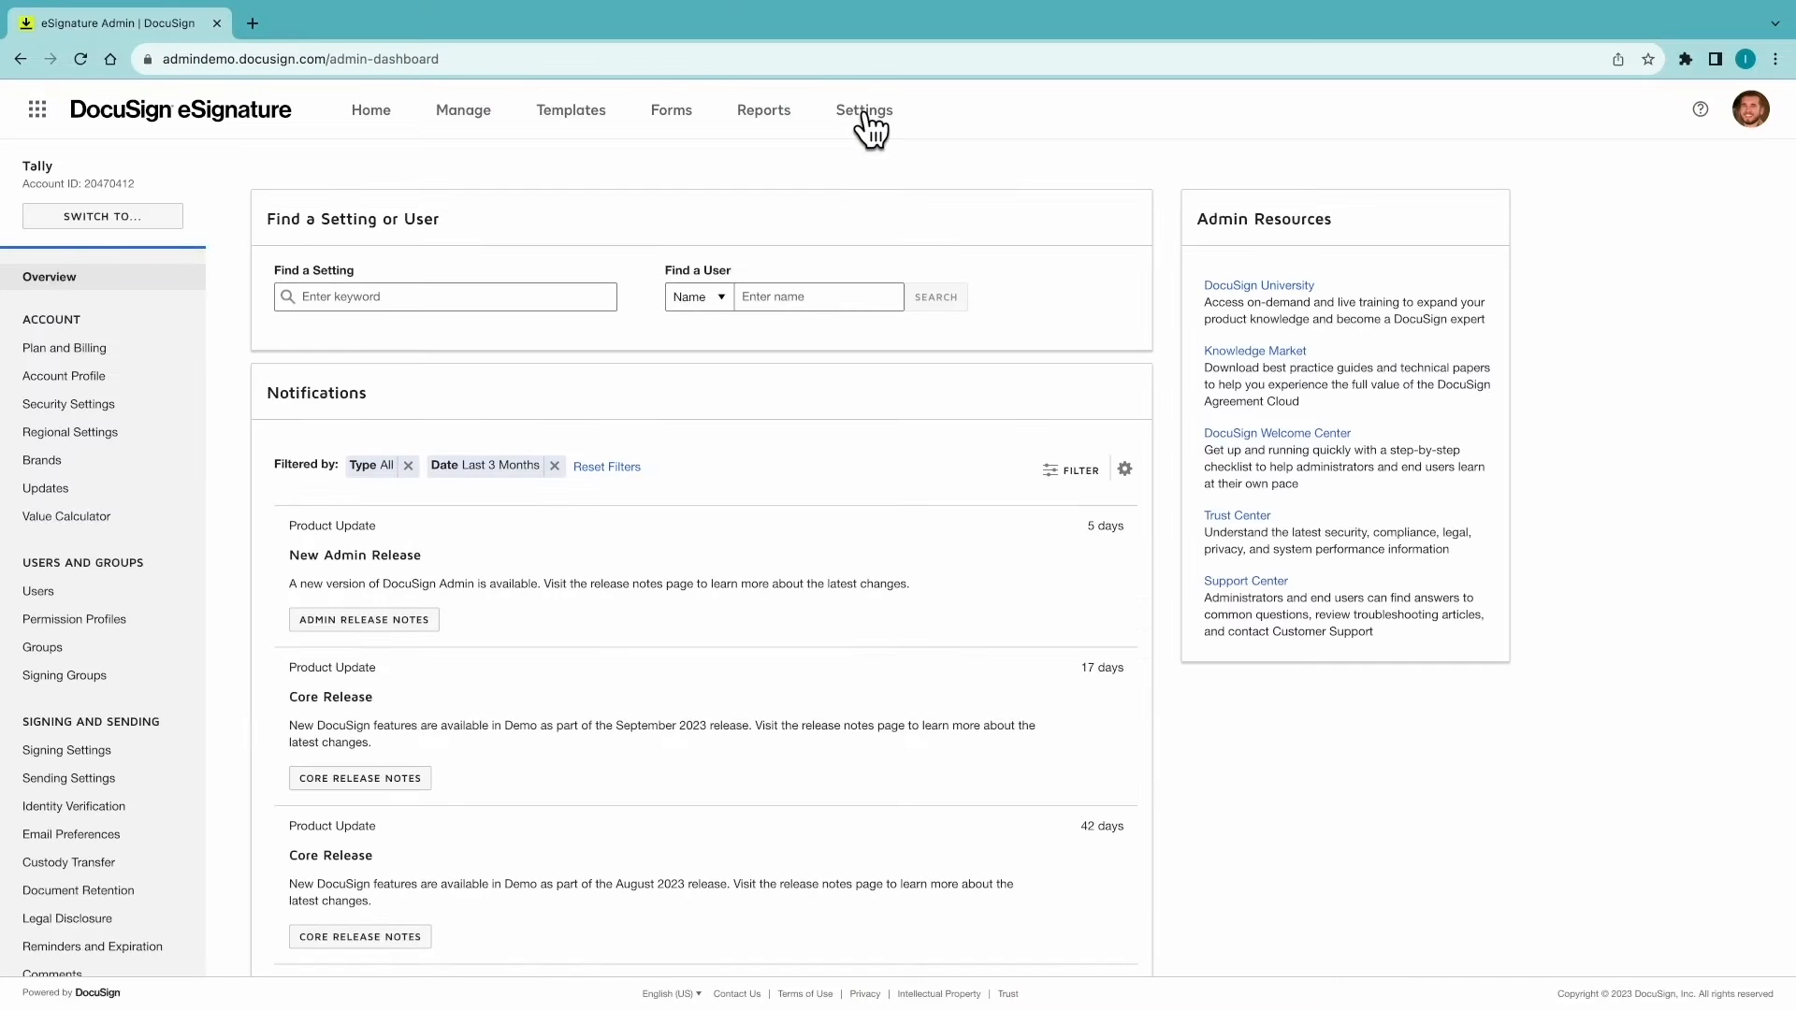
scroll(190, 533, down, 4)
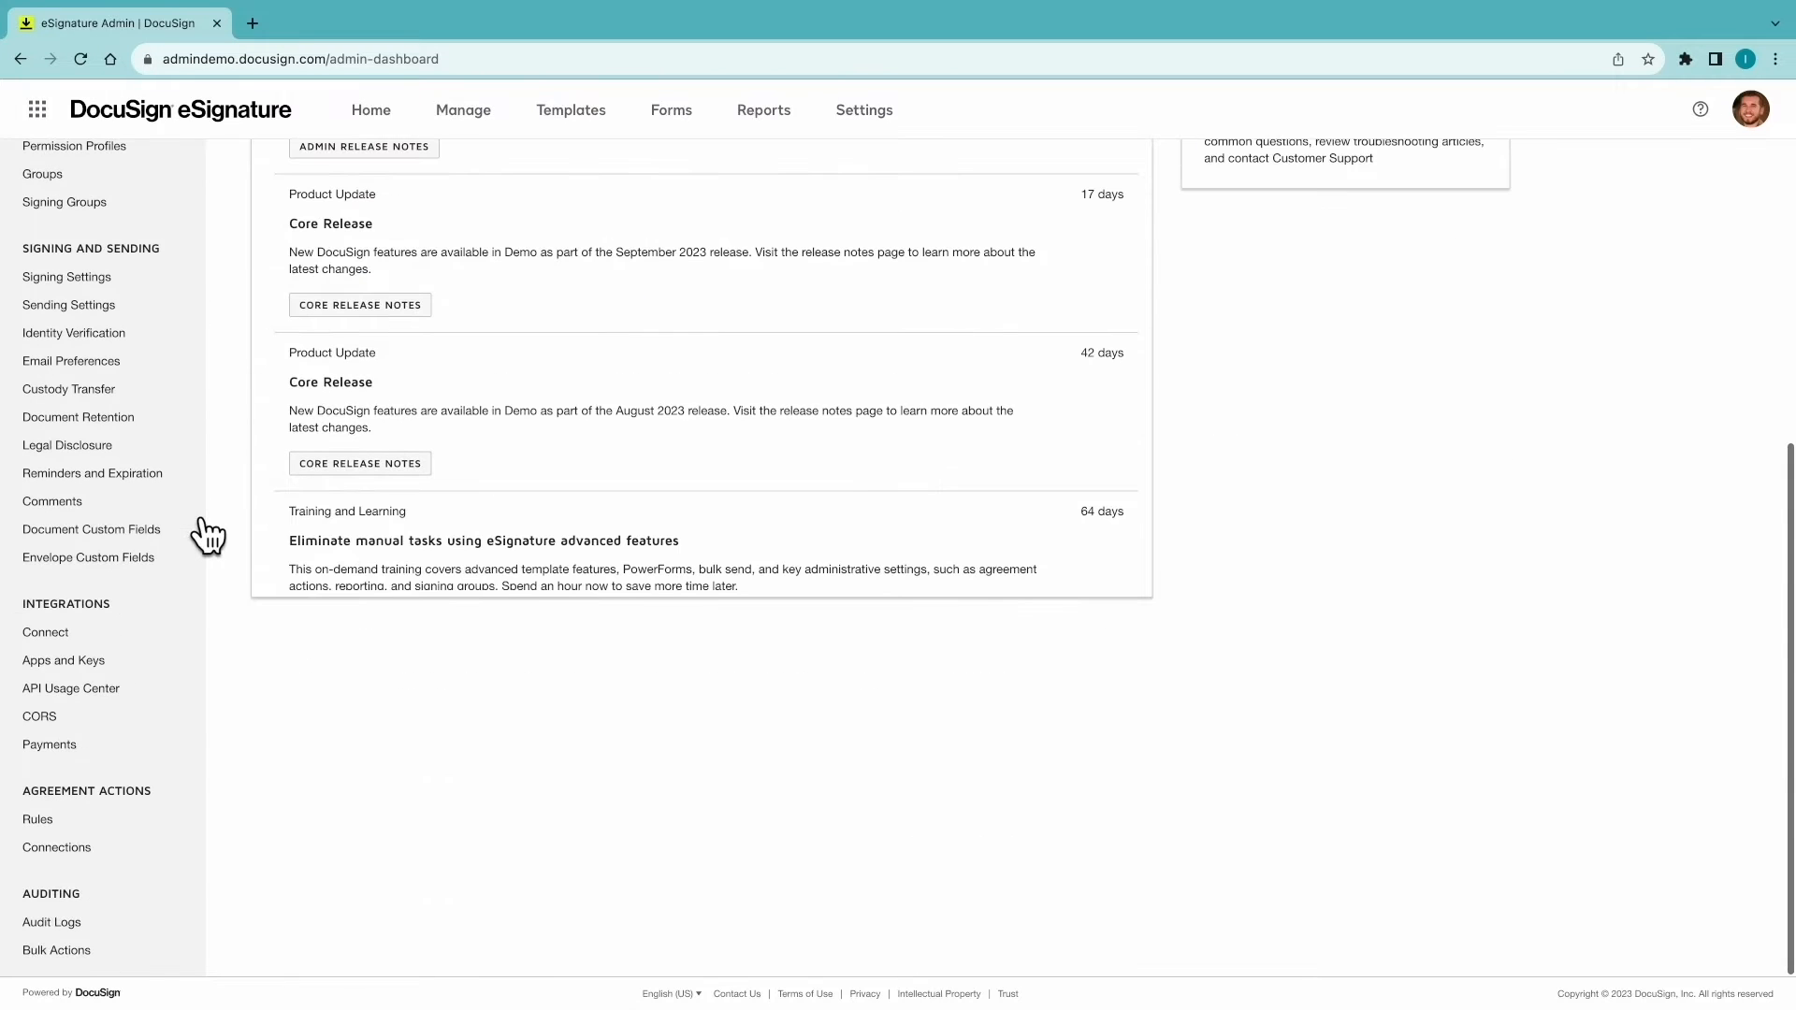
click(71, 660)
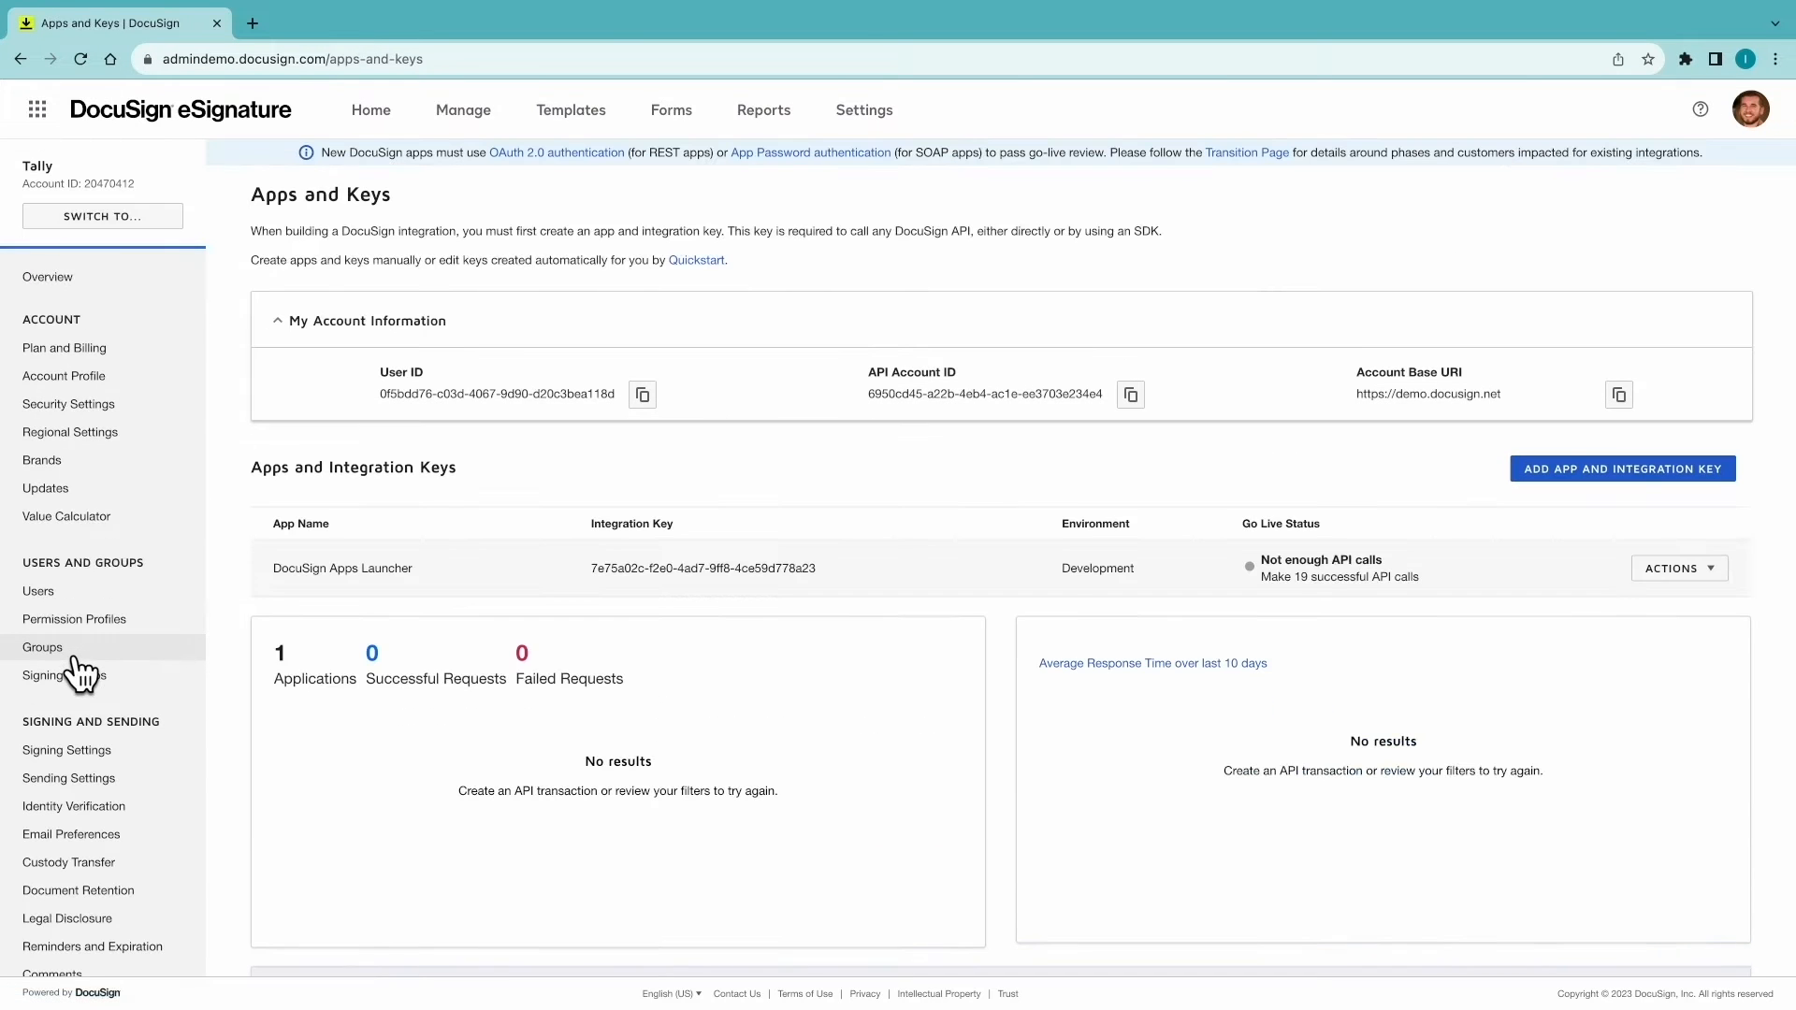
click(1560, 469)
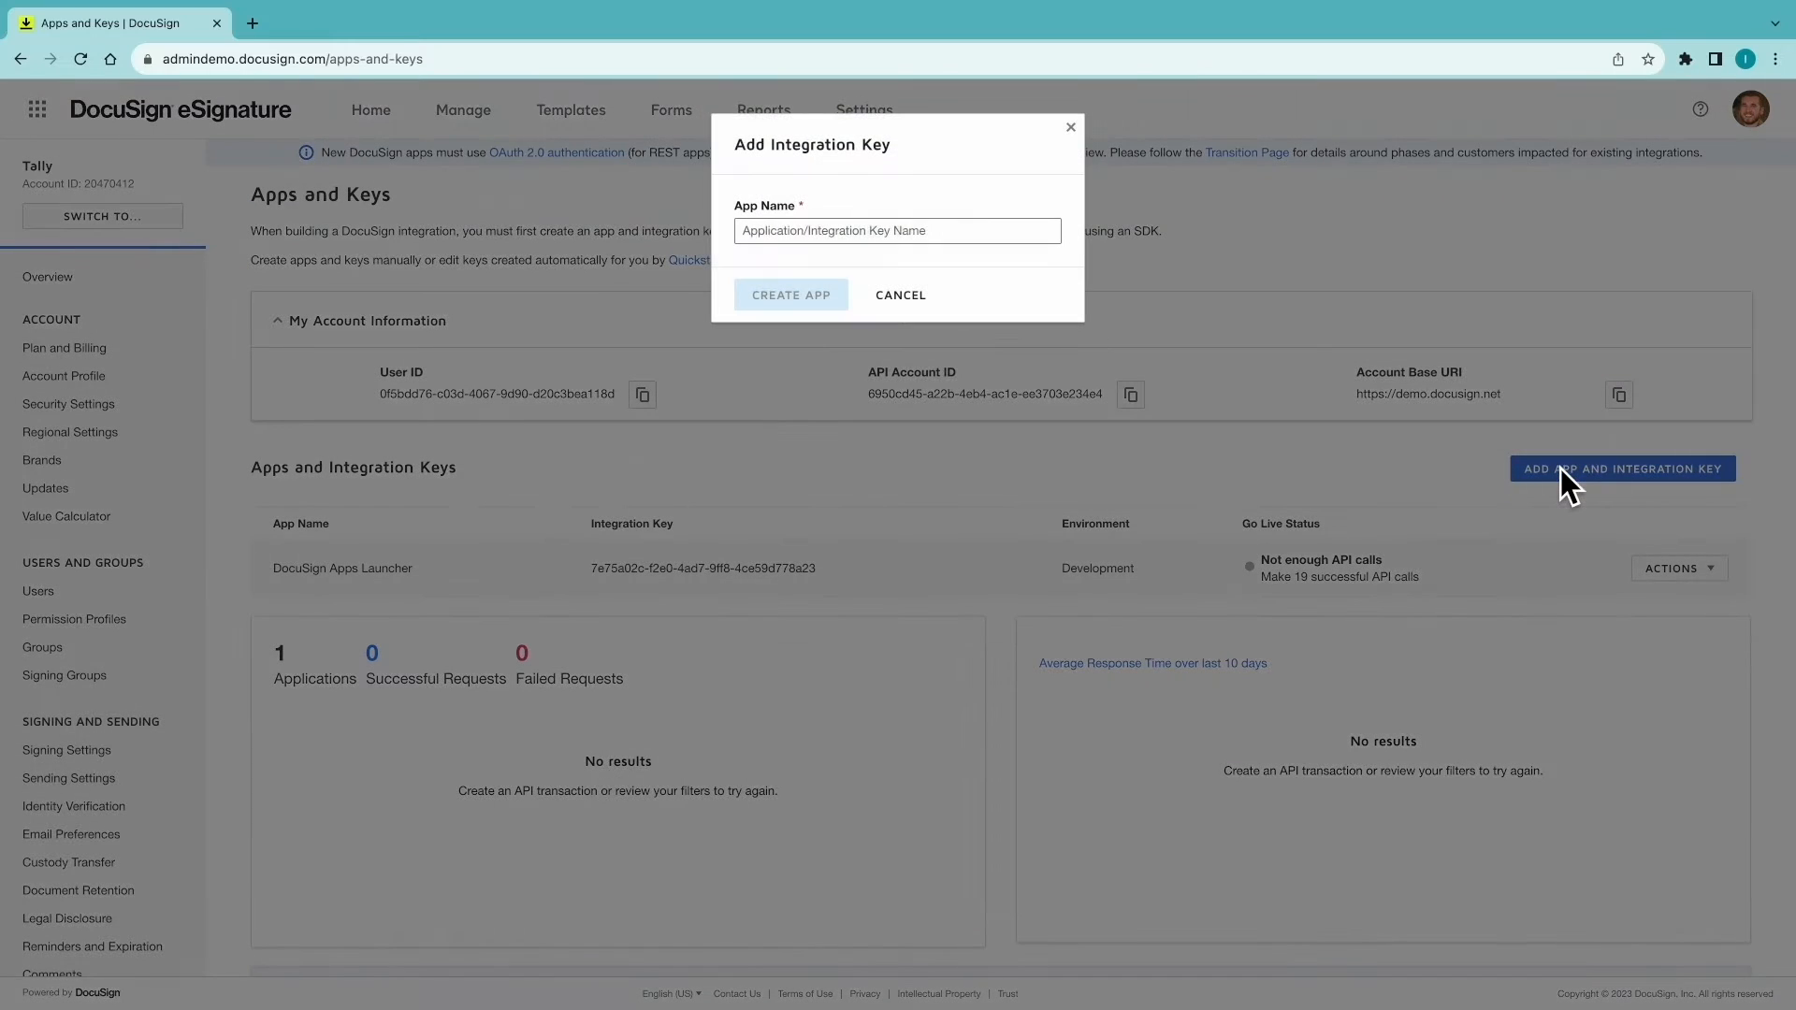
click(923, 232)
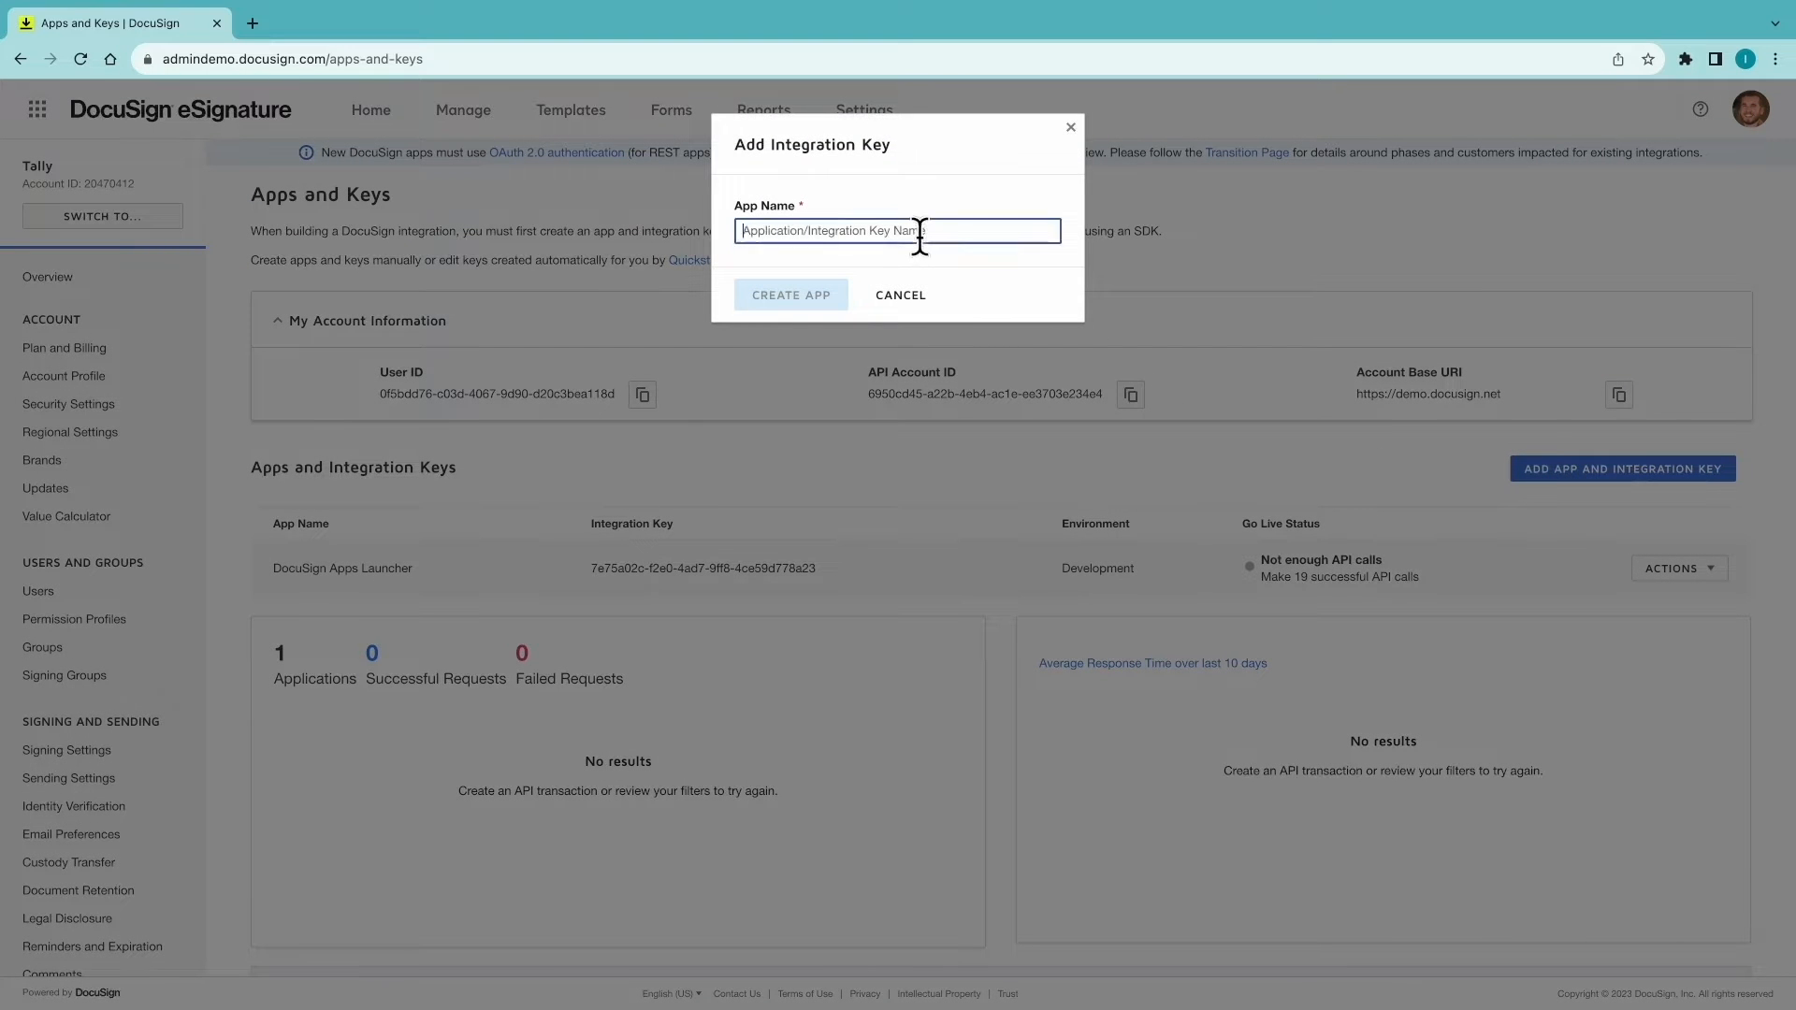
text(Integration DSfSF)
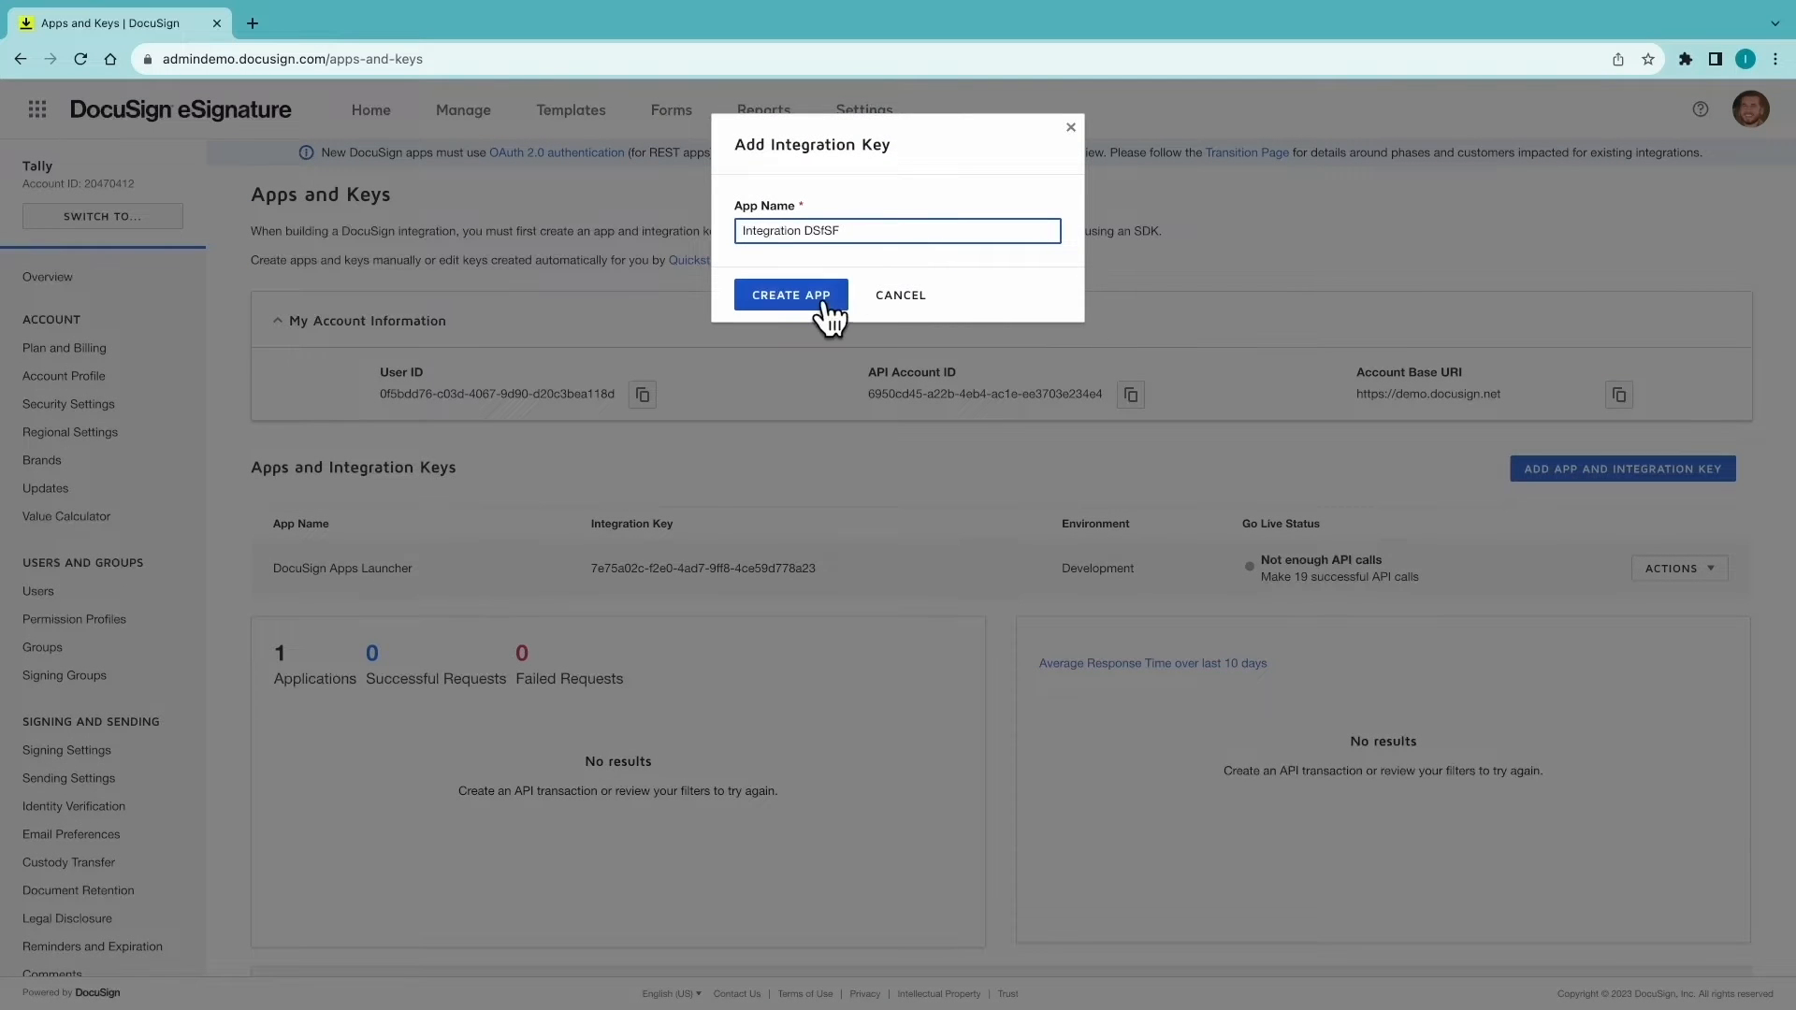
click(813, 298)
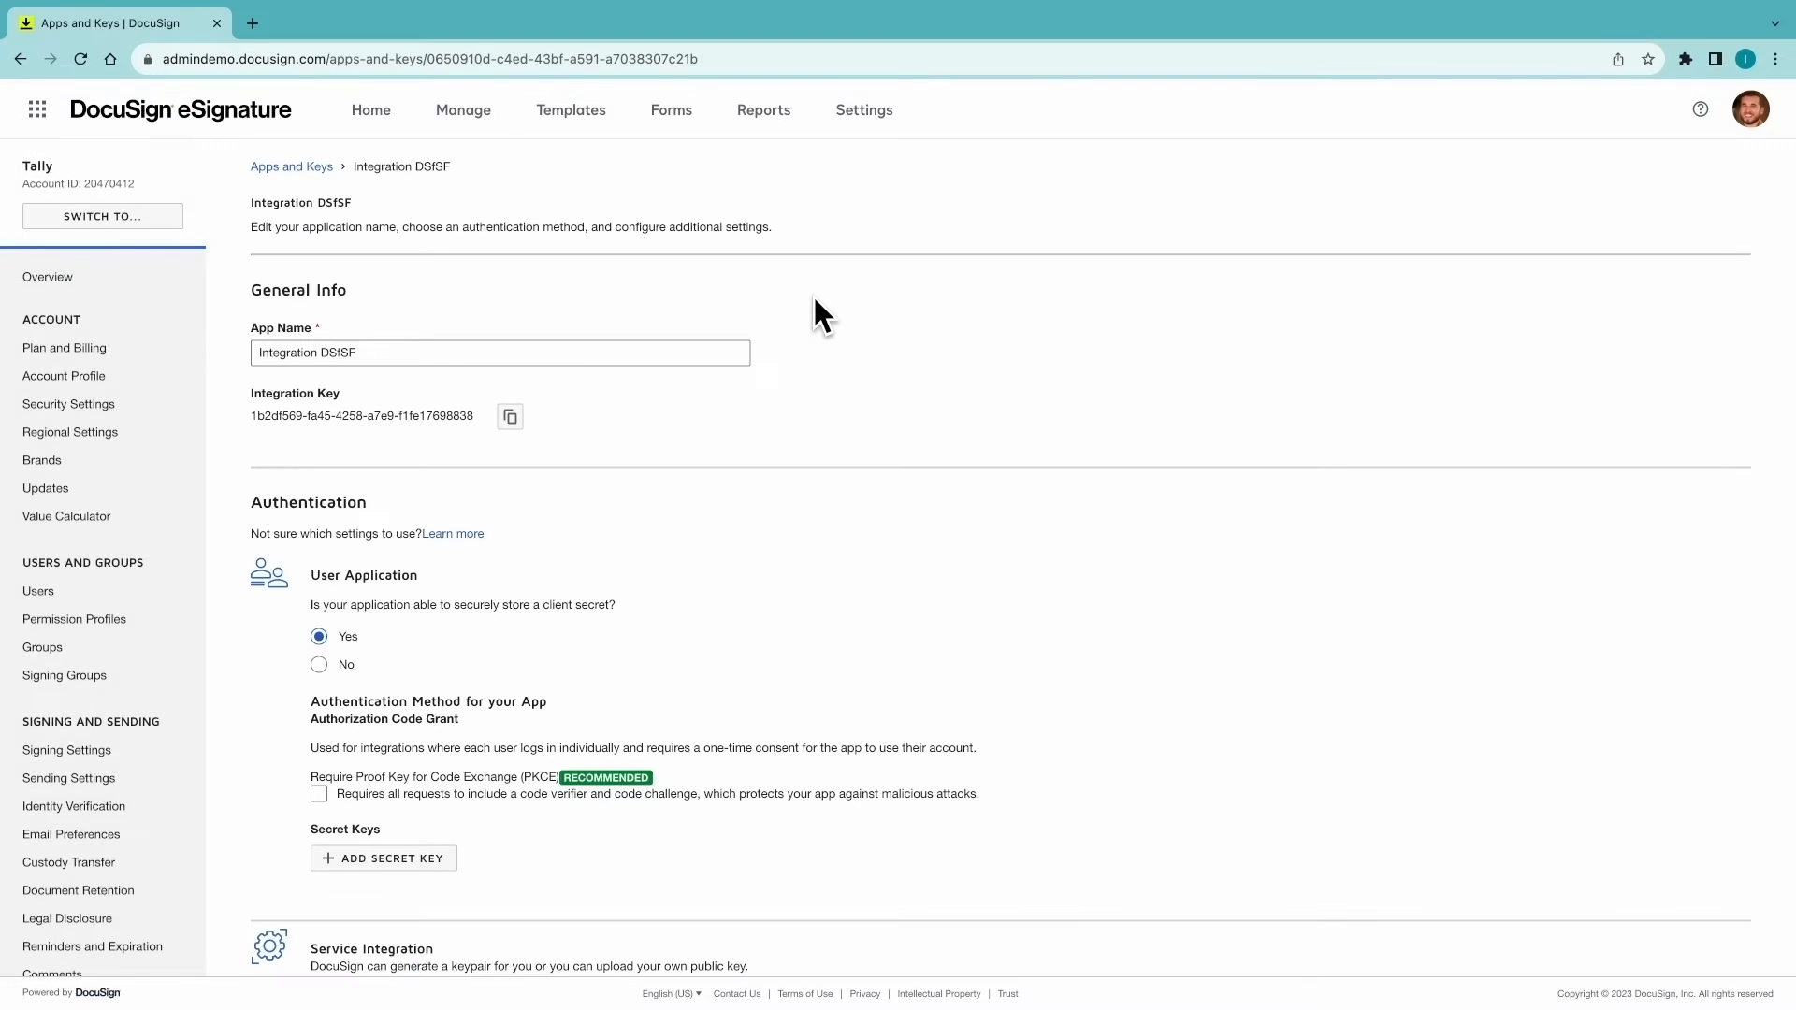
click(511, 417)
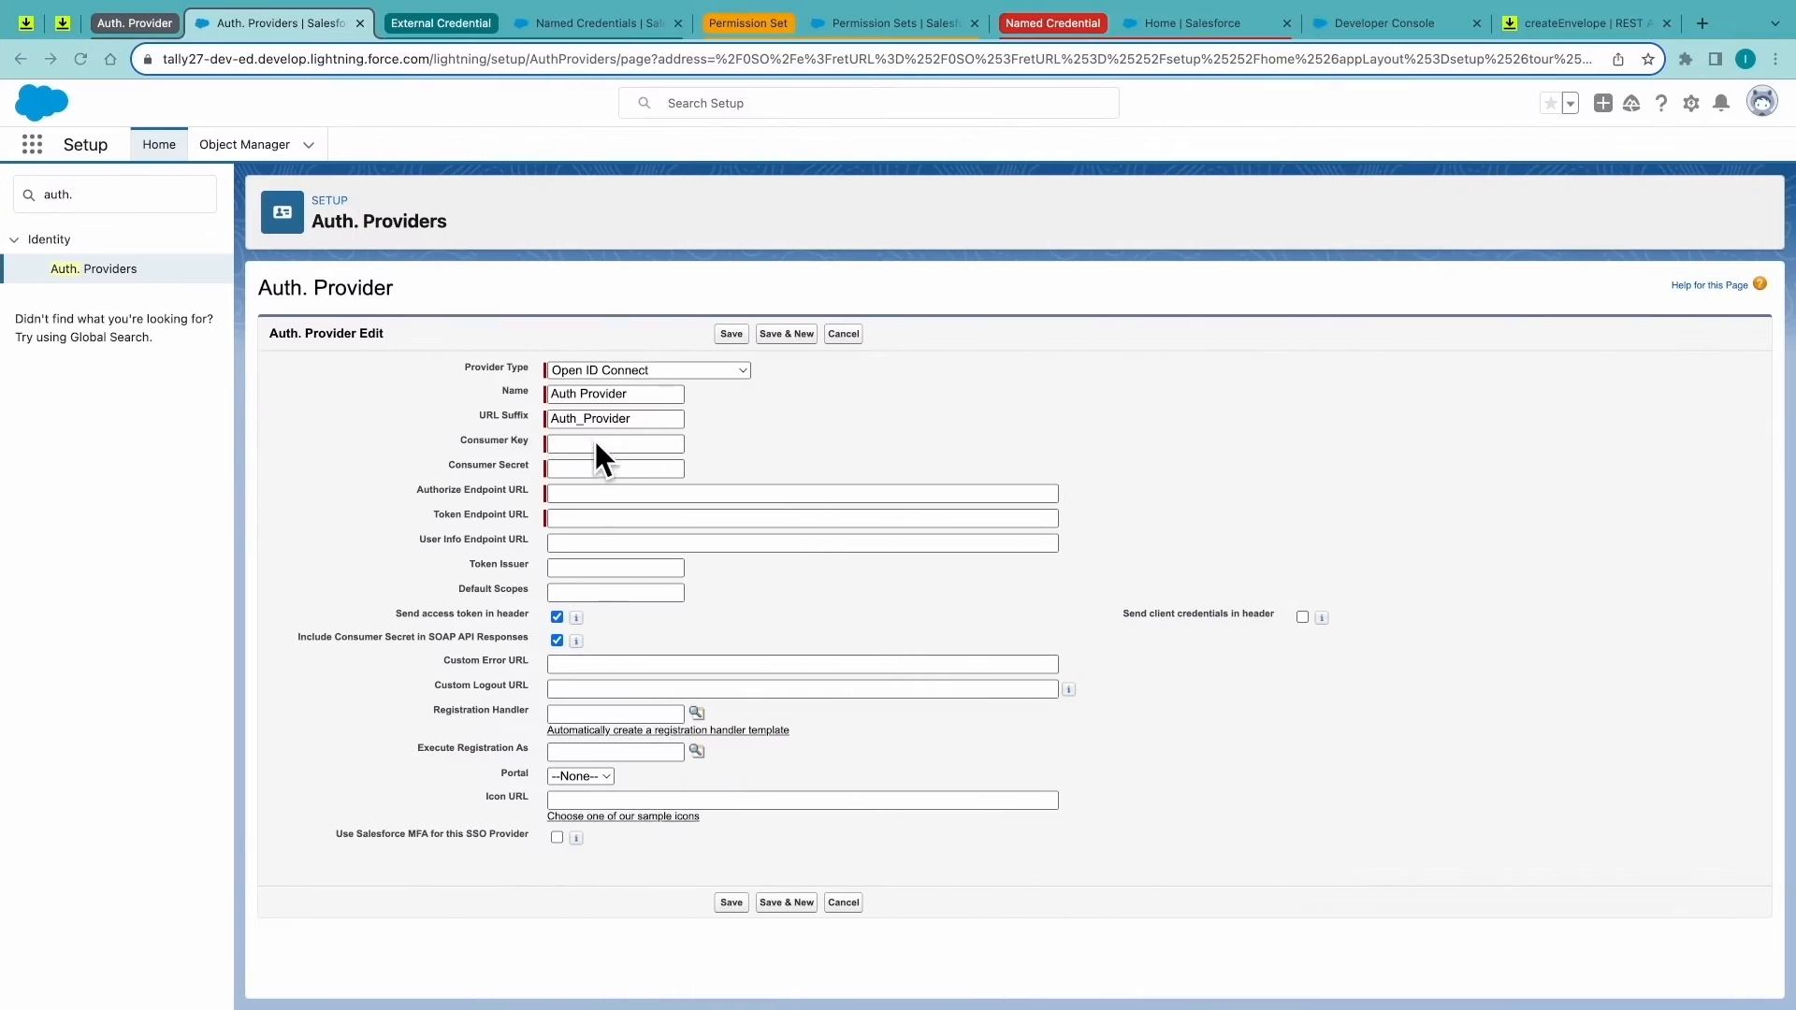
Paste the integration key as Consumer Key and generate a new DocuSign secret key.
click(594, 443)
key(ctrl+v)
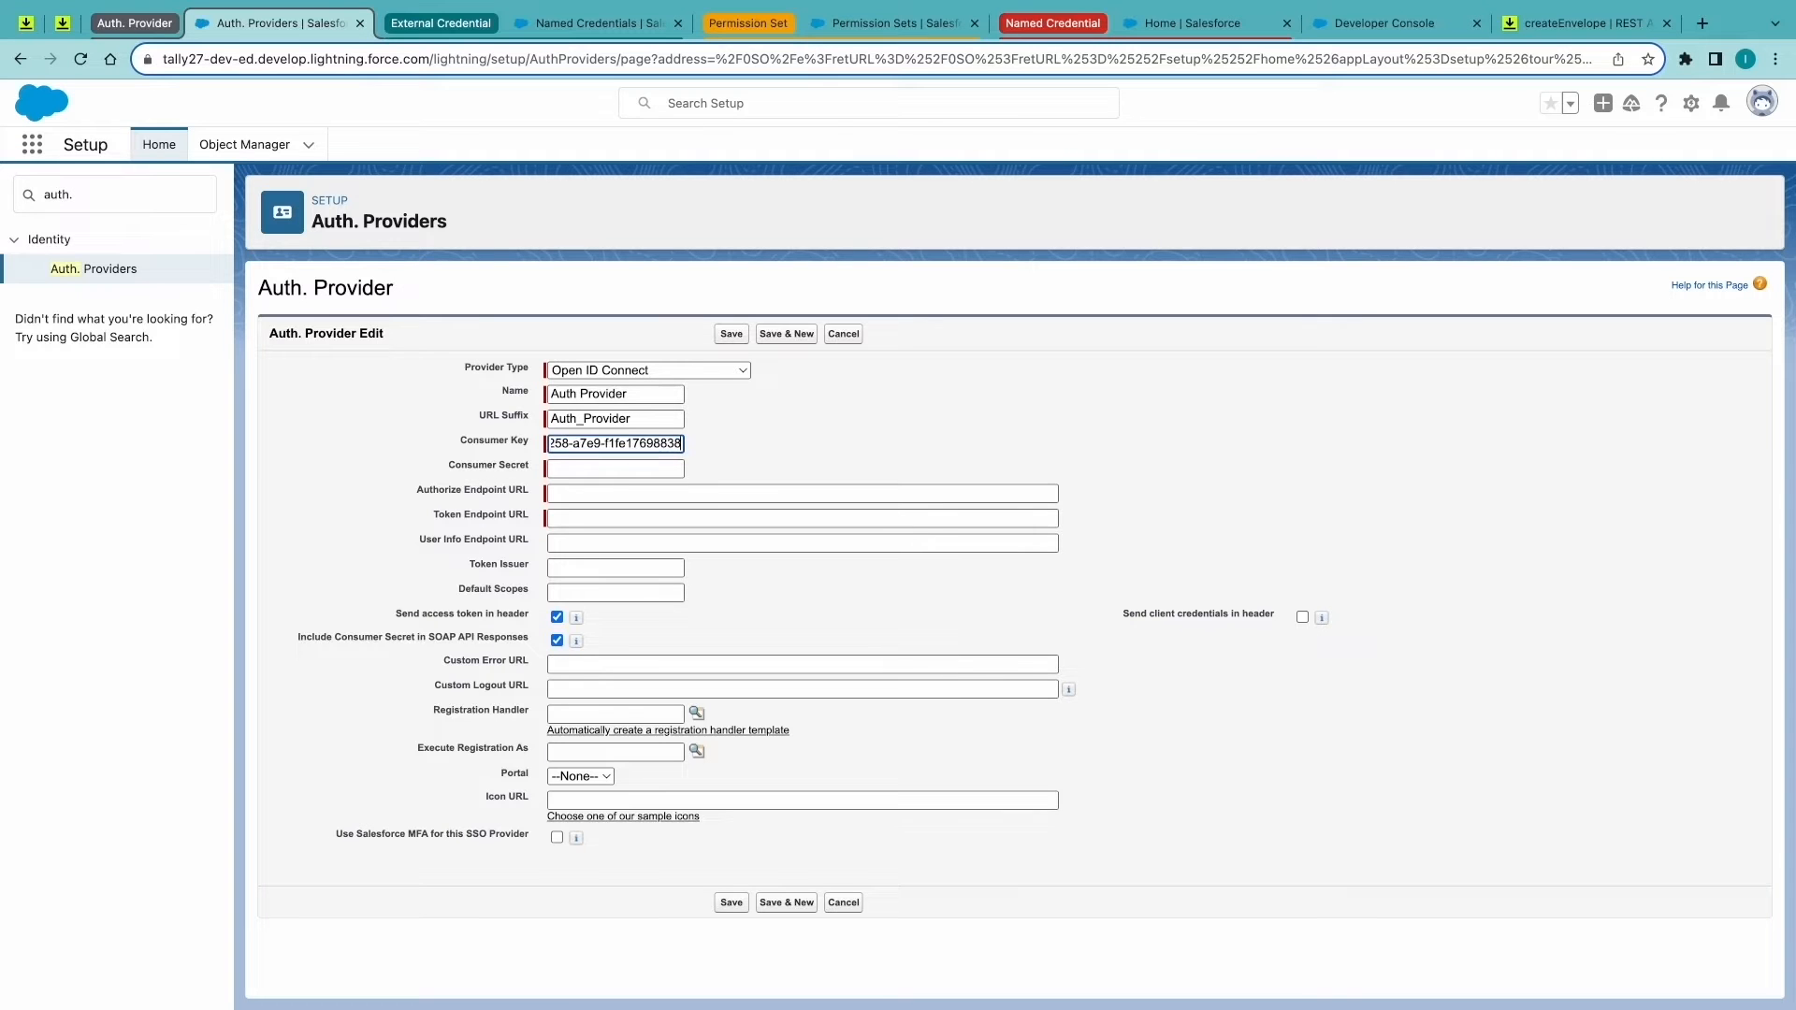
click(594, 469)
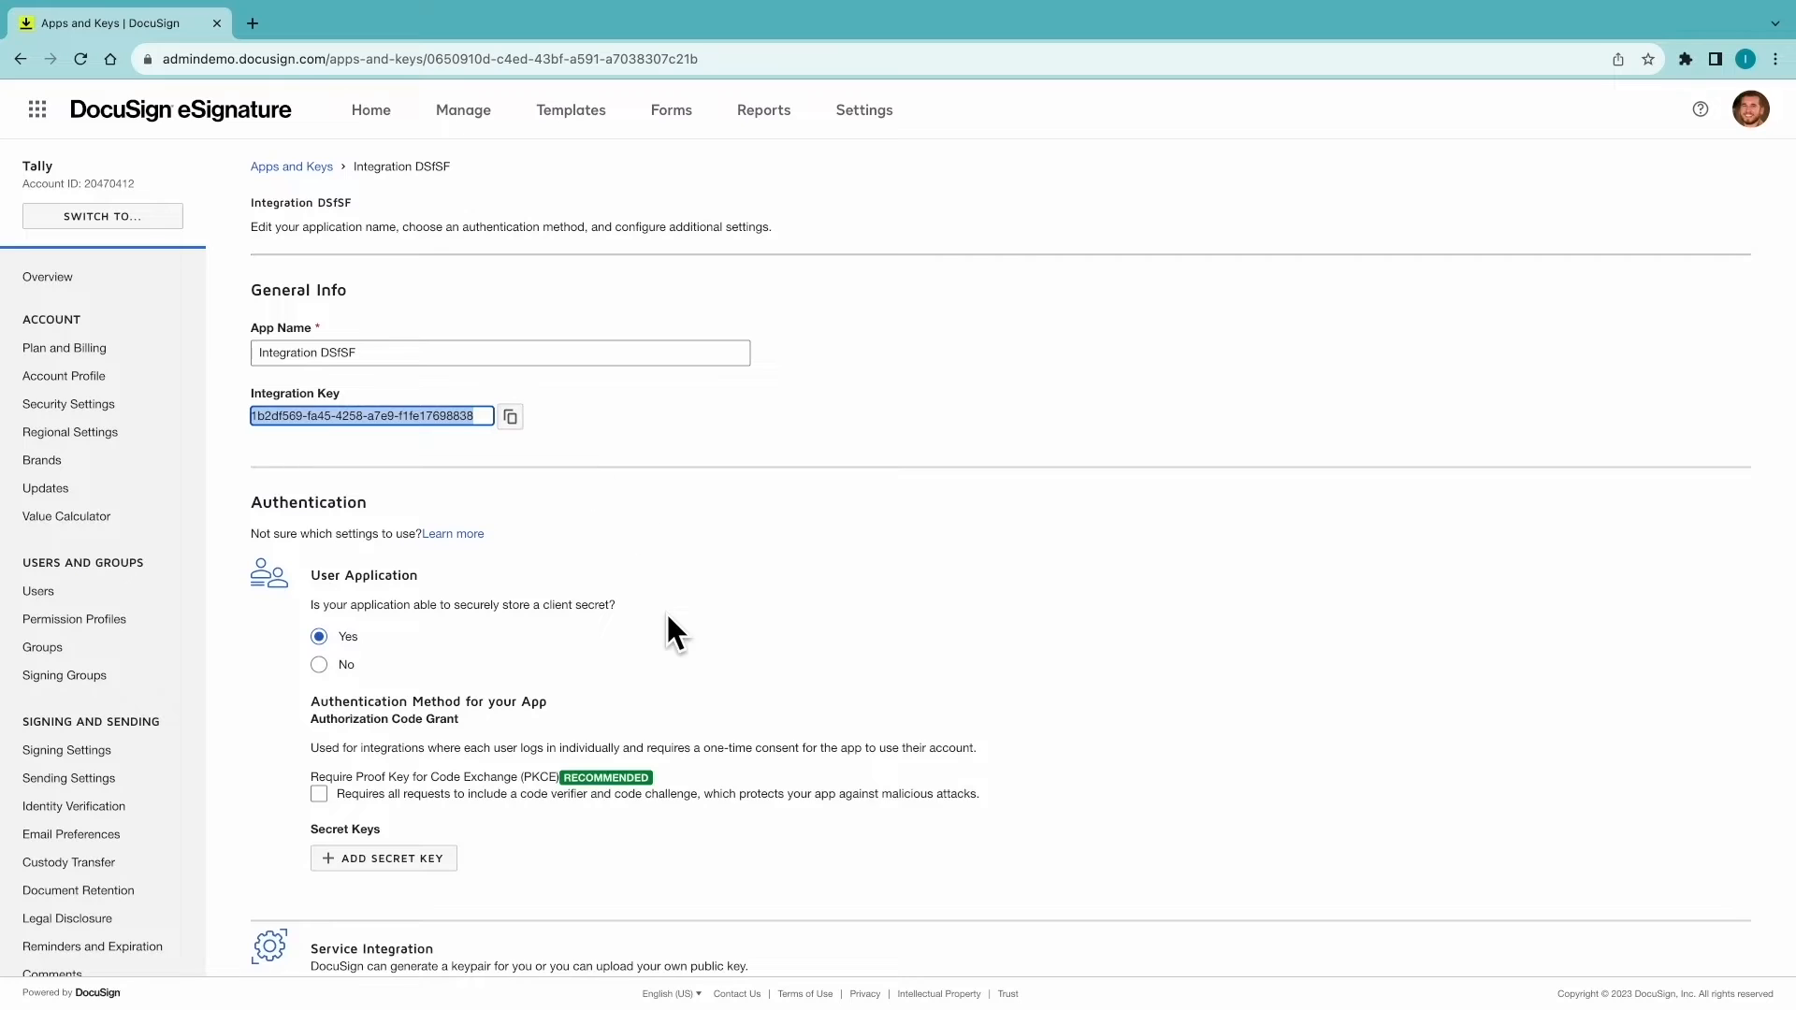
scroll(665, 631, down, 3)
click(420, 680)
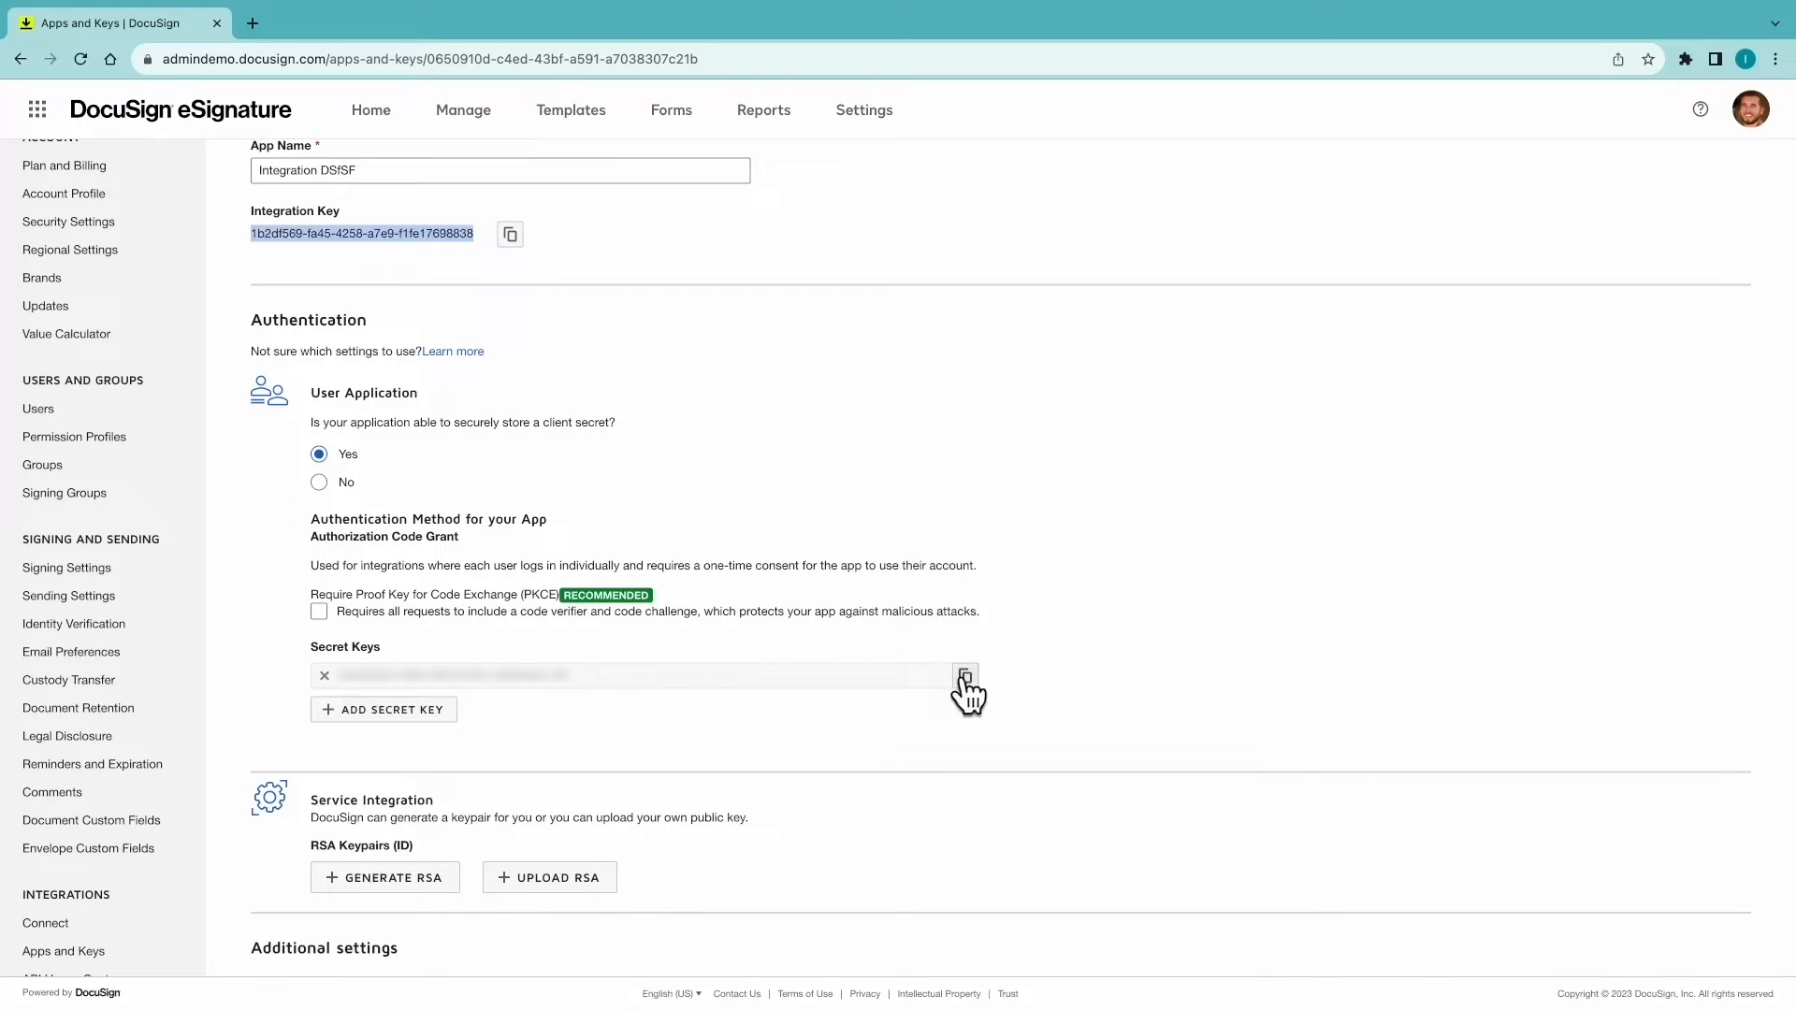
click(966, 674)
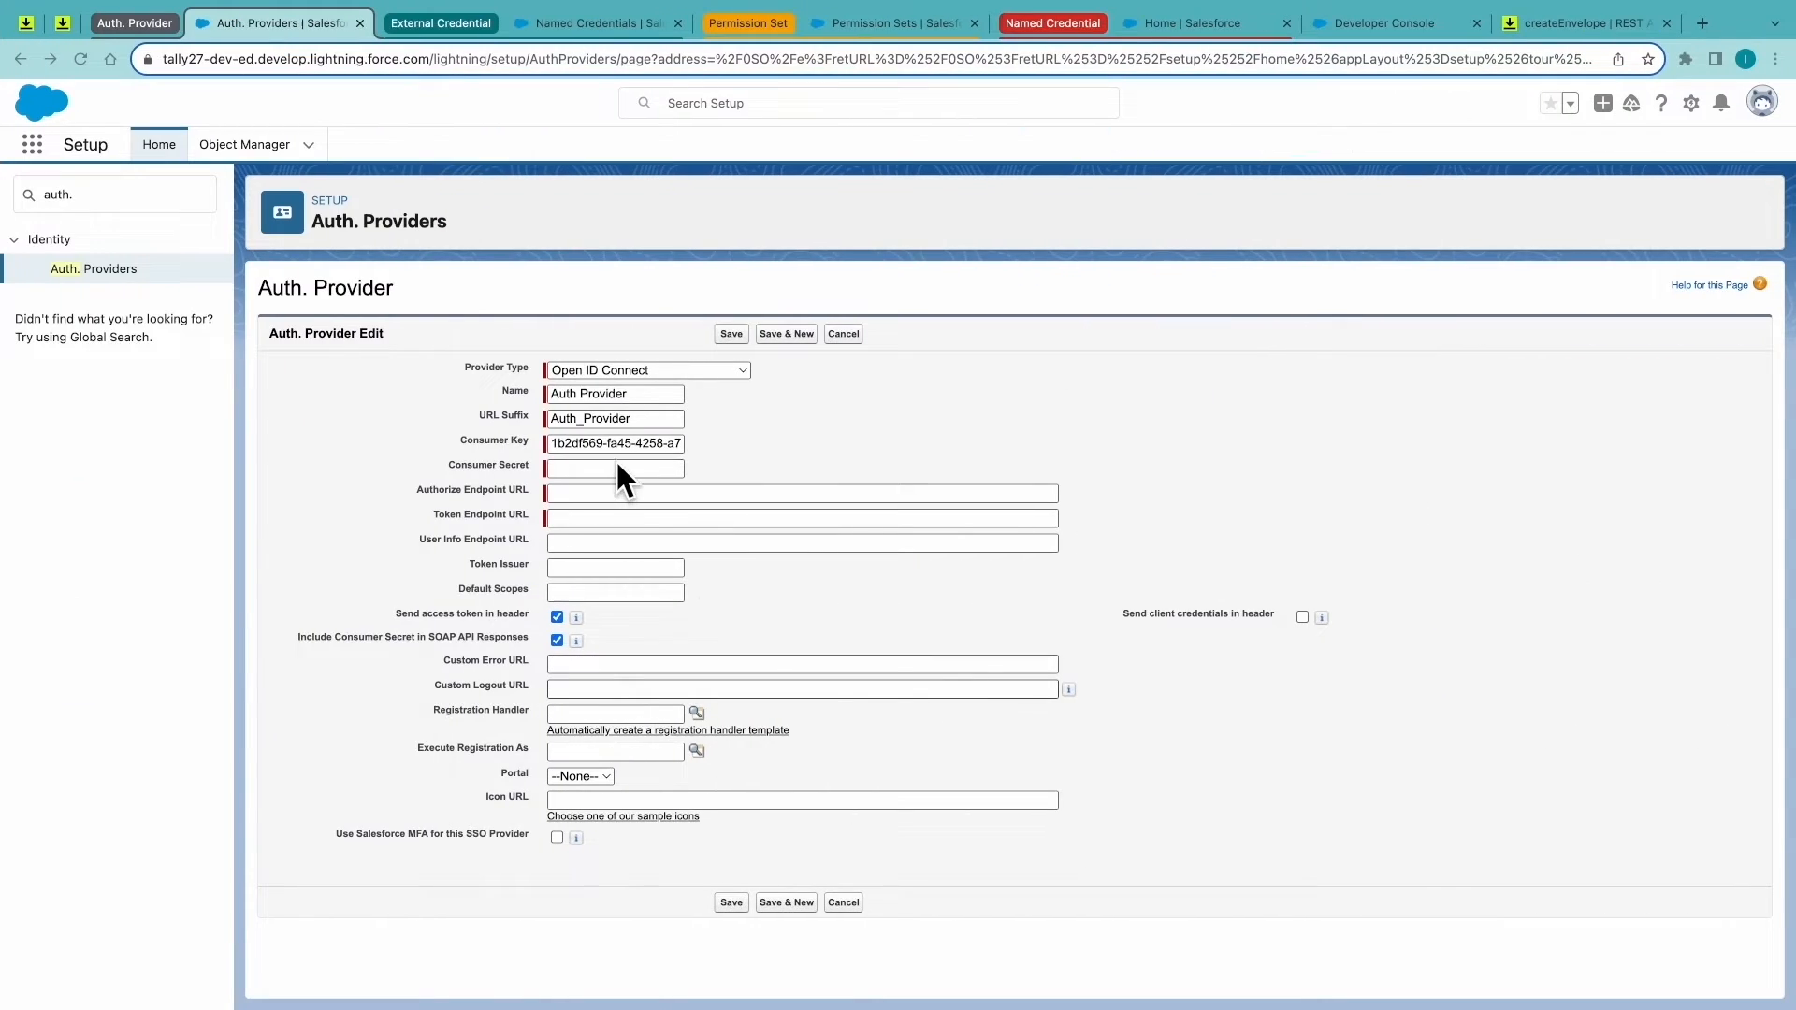
Paste the secret key as Consumer Secret and turn to DocuSign's authorization code docs.
click(616, 470)
key(ctrl+v)
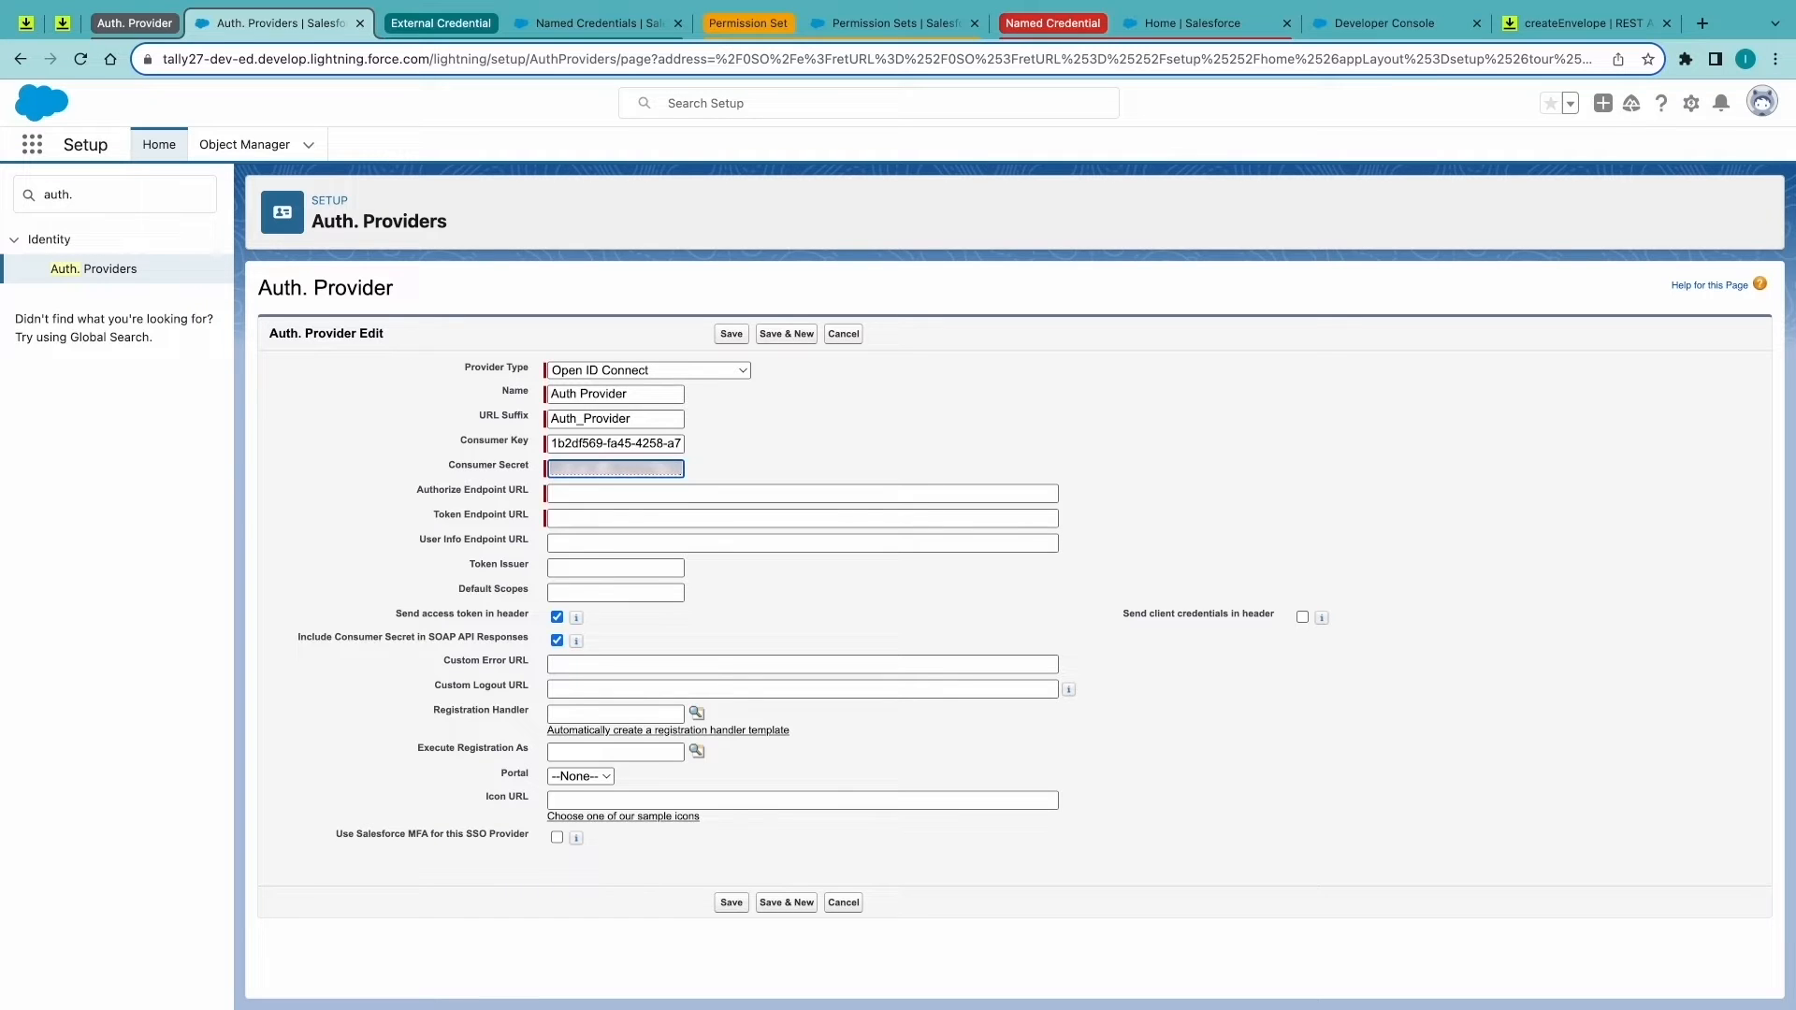
key(Tab)
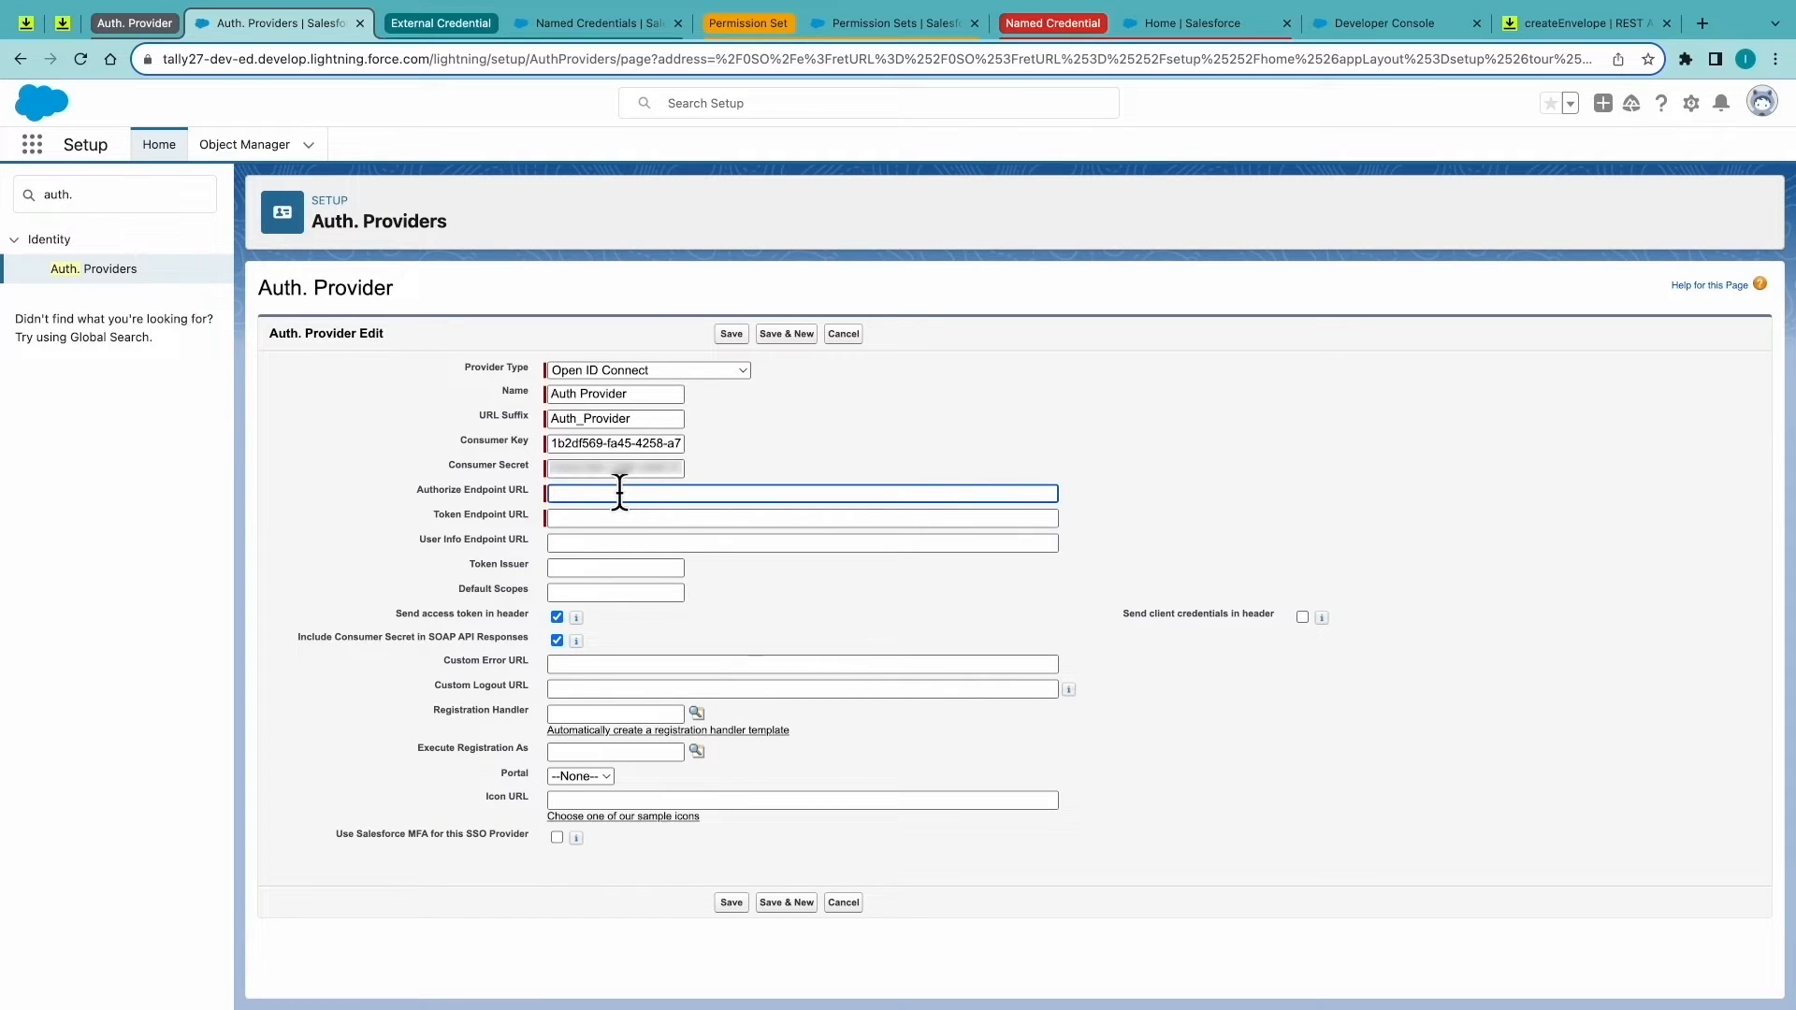
click(25, 27)
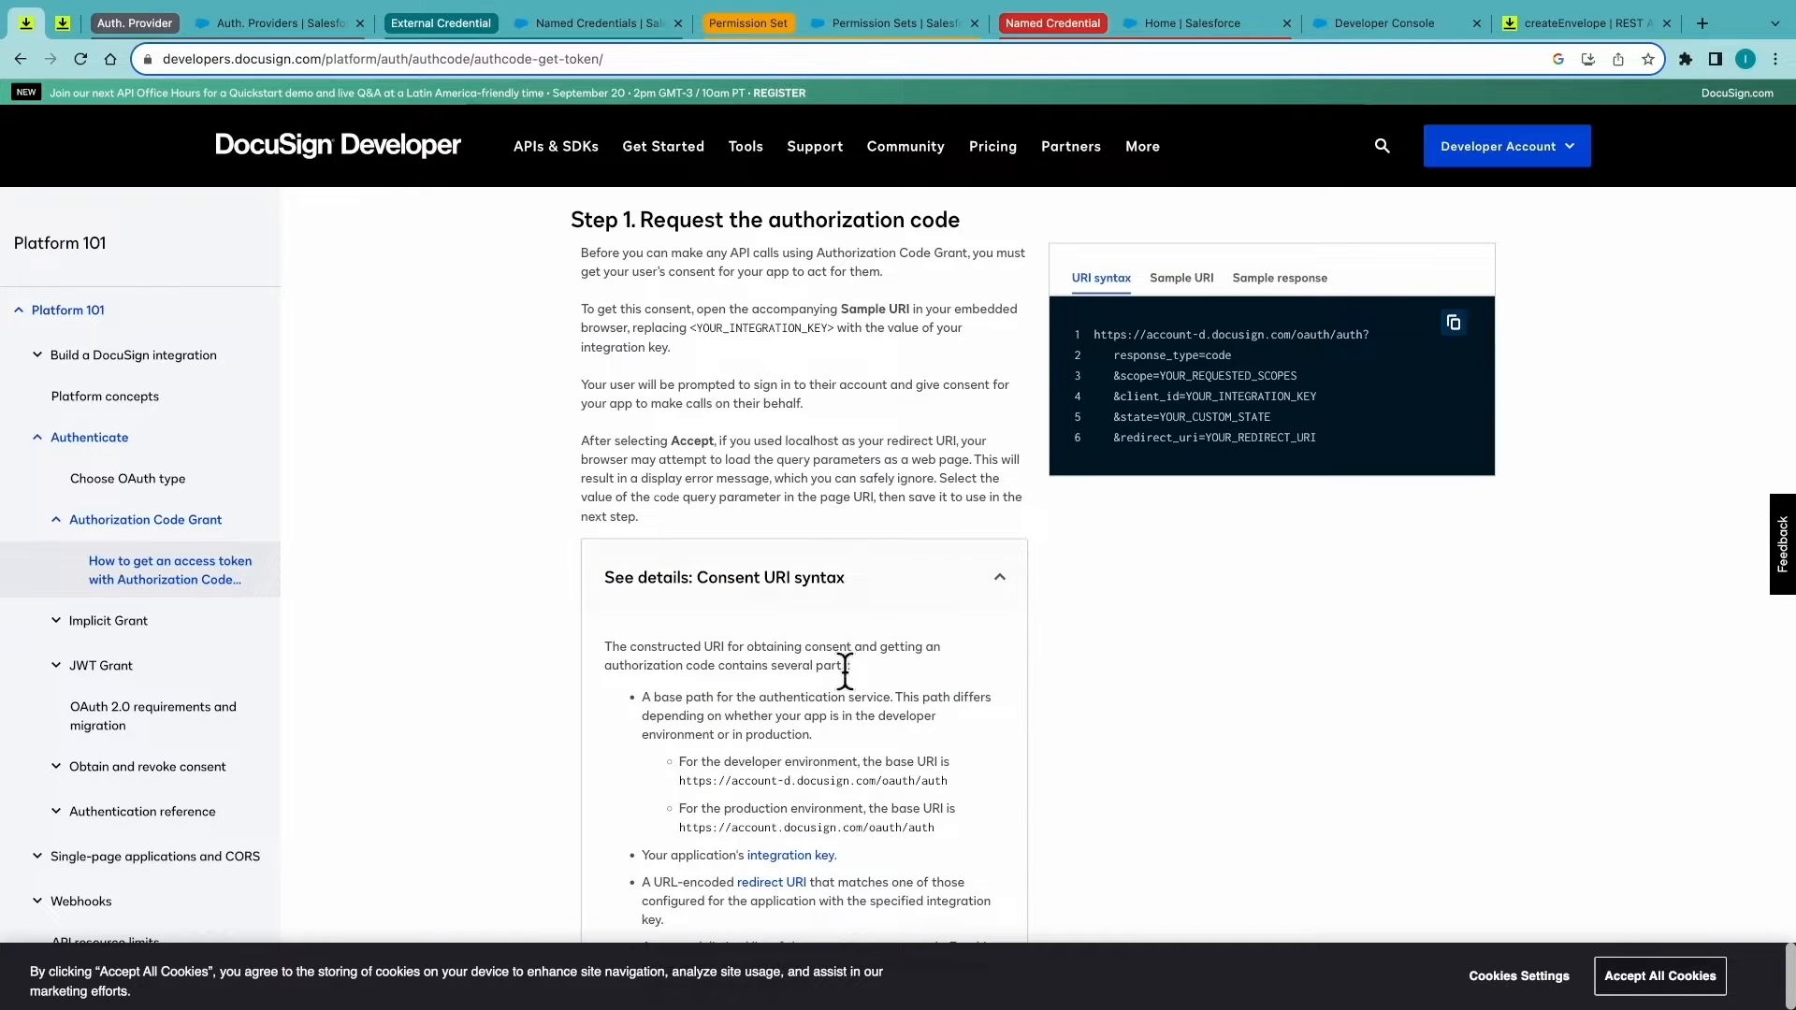
Fill the Authorize and Token Endpoint URLs with the developer /oauth/auth and /oauth/token URIs.
drag(679, 780, 951, 798)
key(ctrl+c)
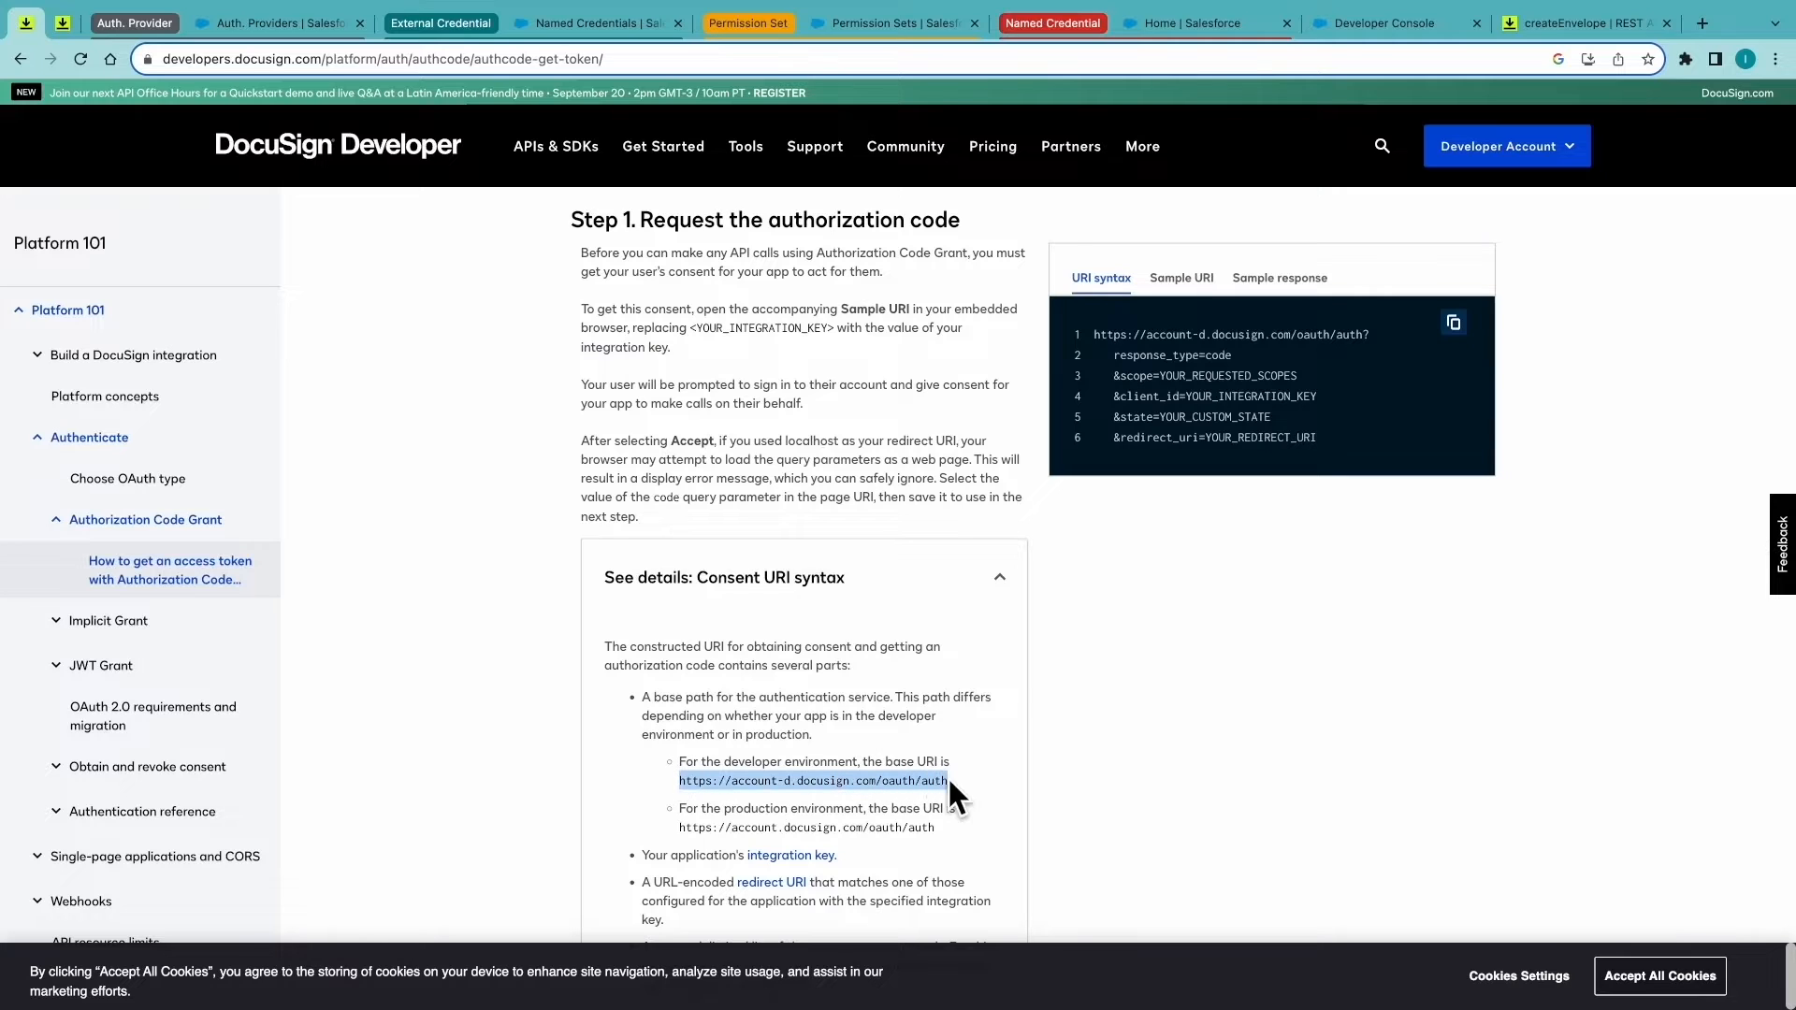
click(299, 16)
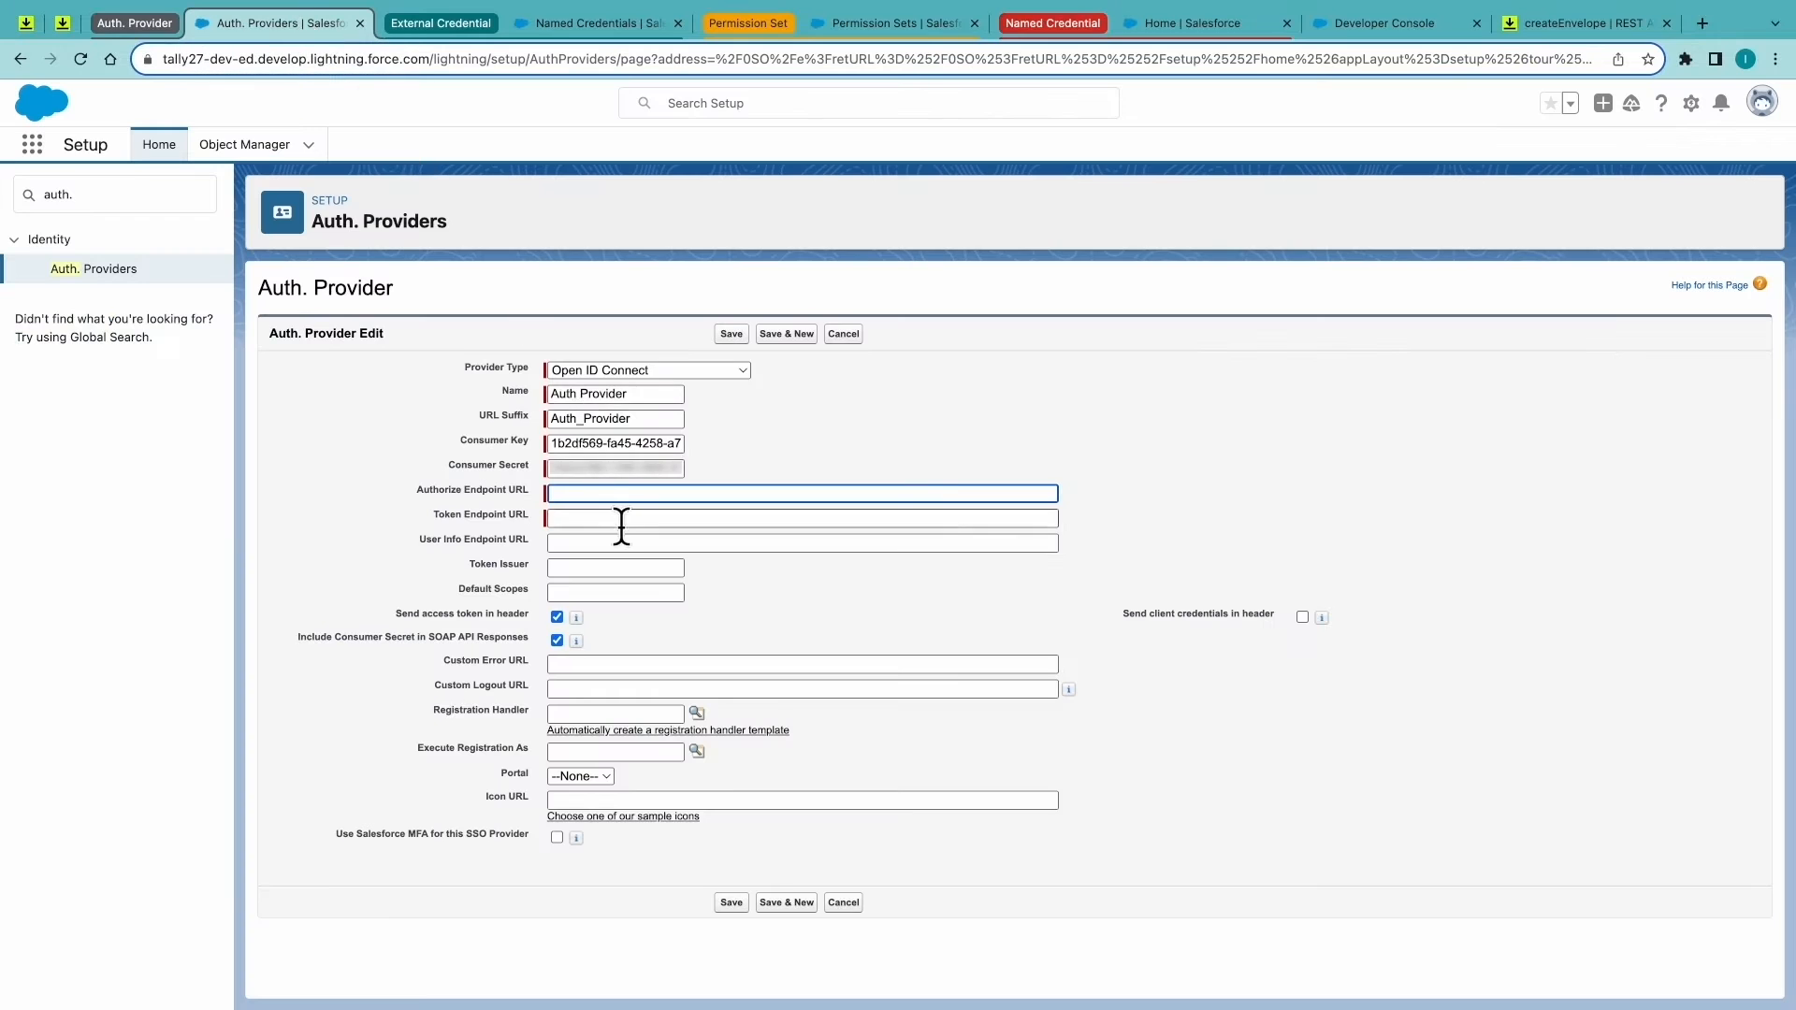
key(ctrl+v)
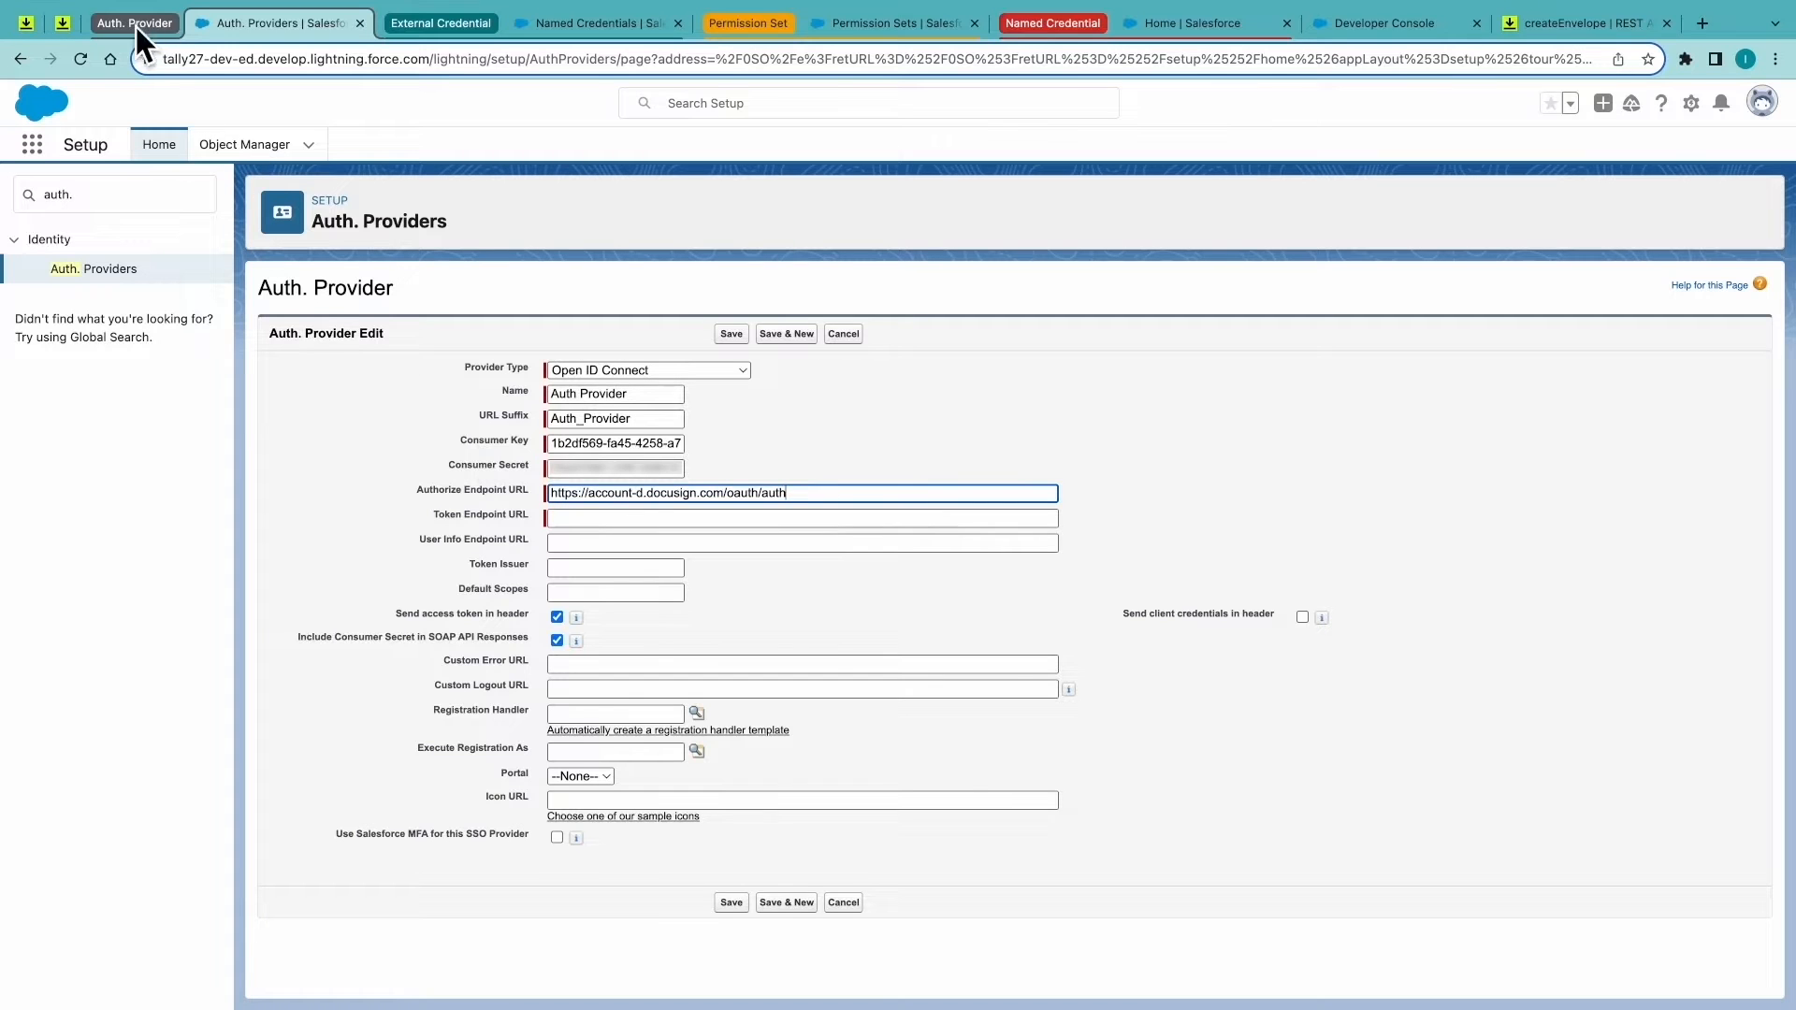
click(30, 24)
scroll(749, 771, down, 3)
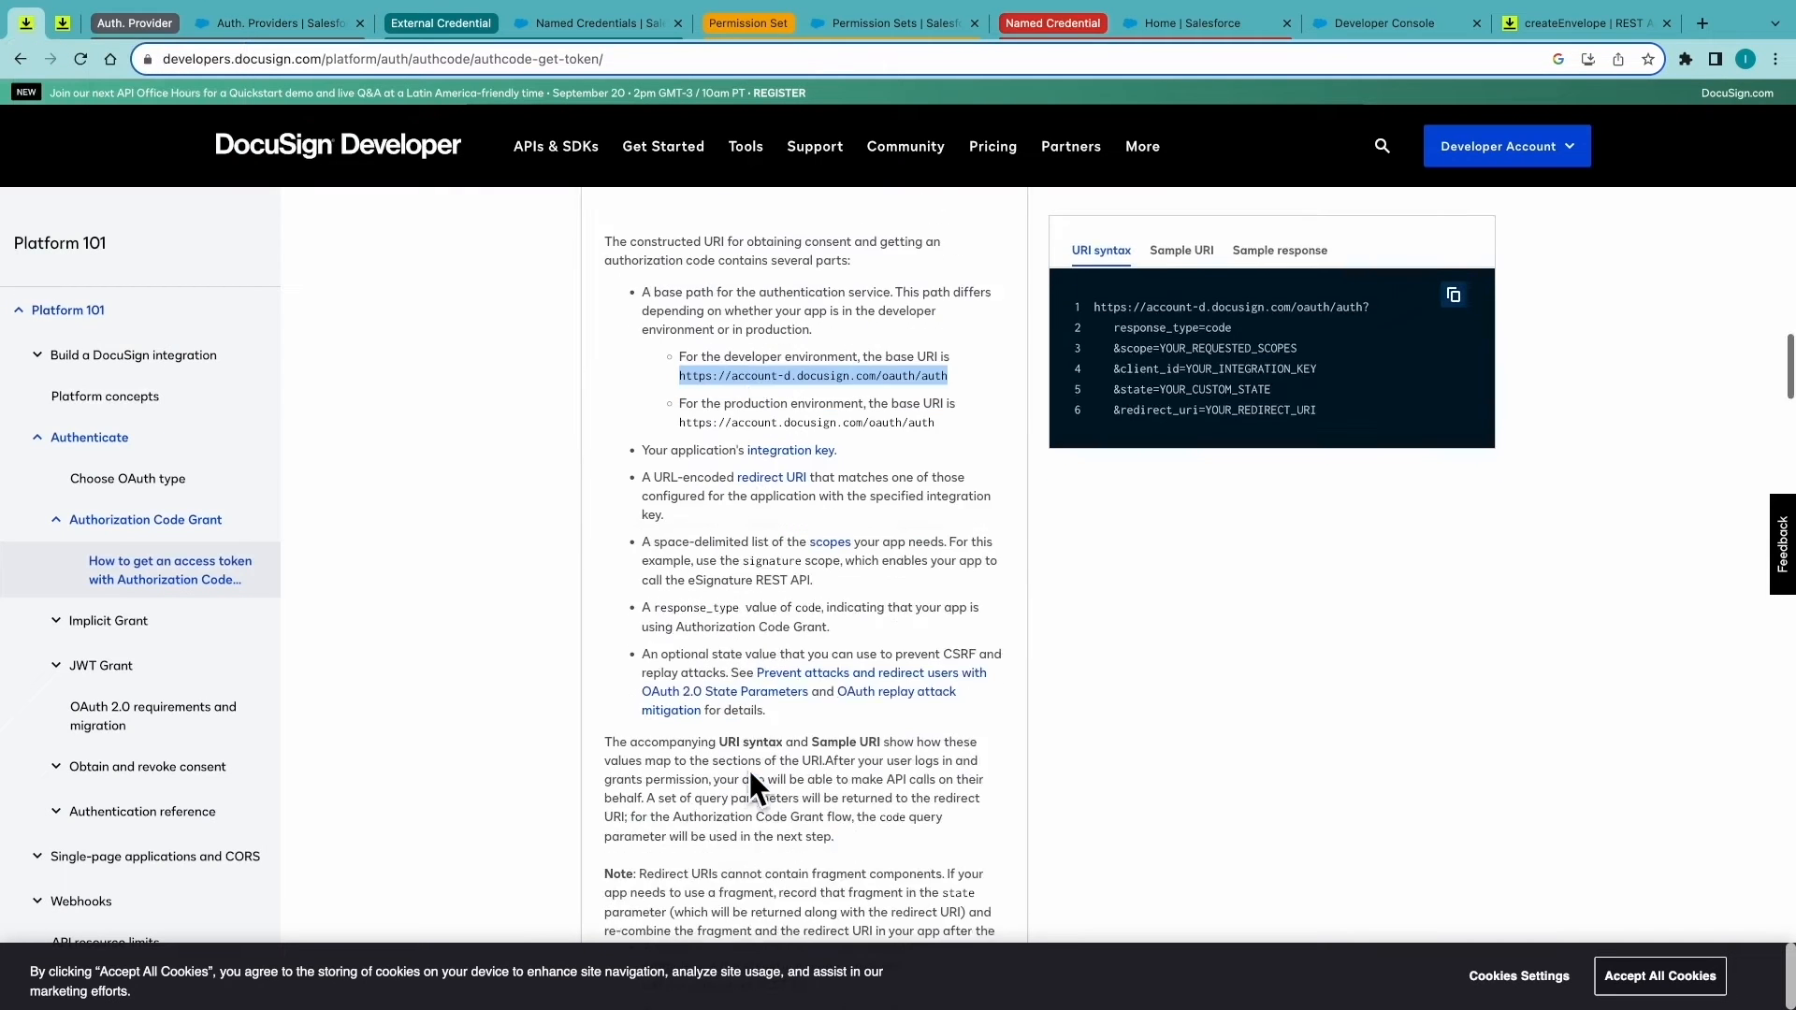
scroll(748, 768, down, 3)
scroll(748, 768, down, 2)
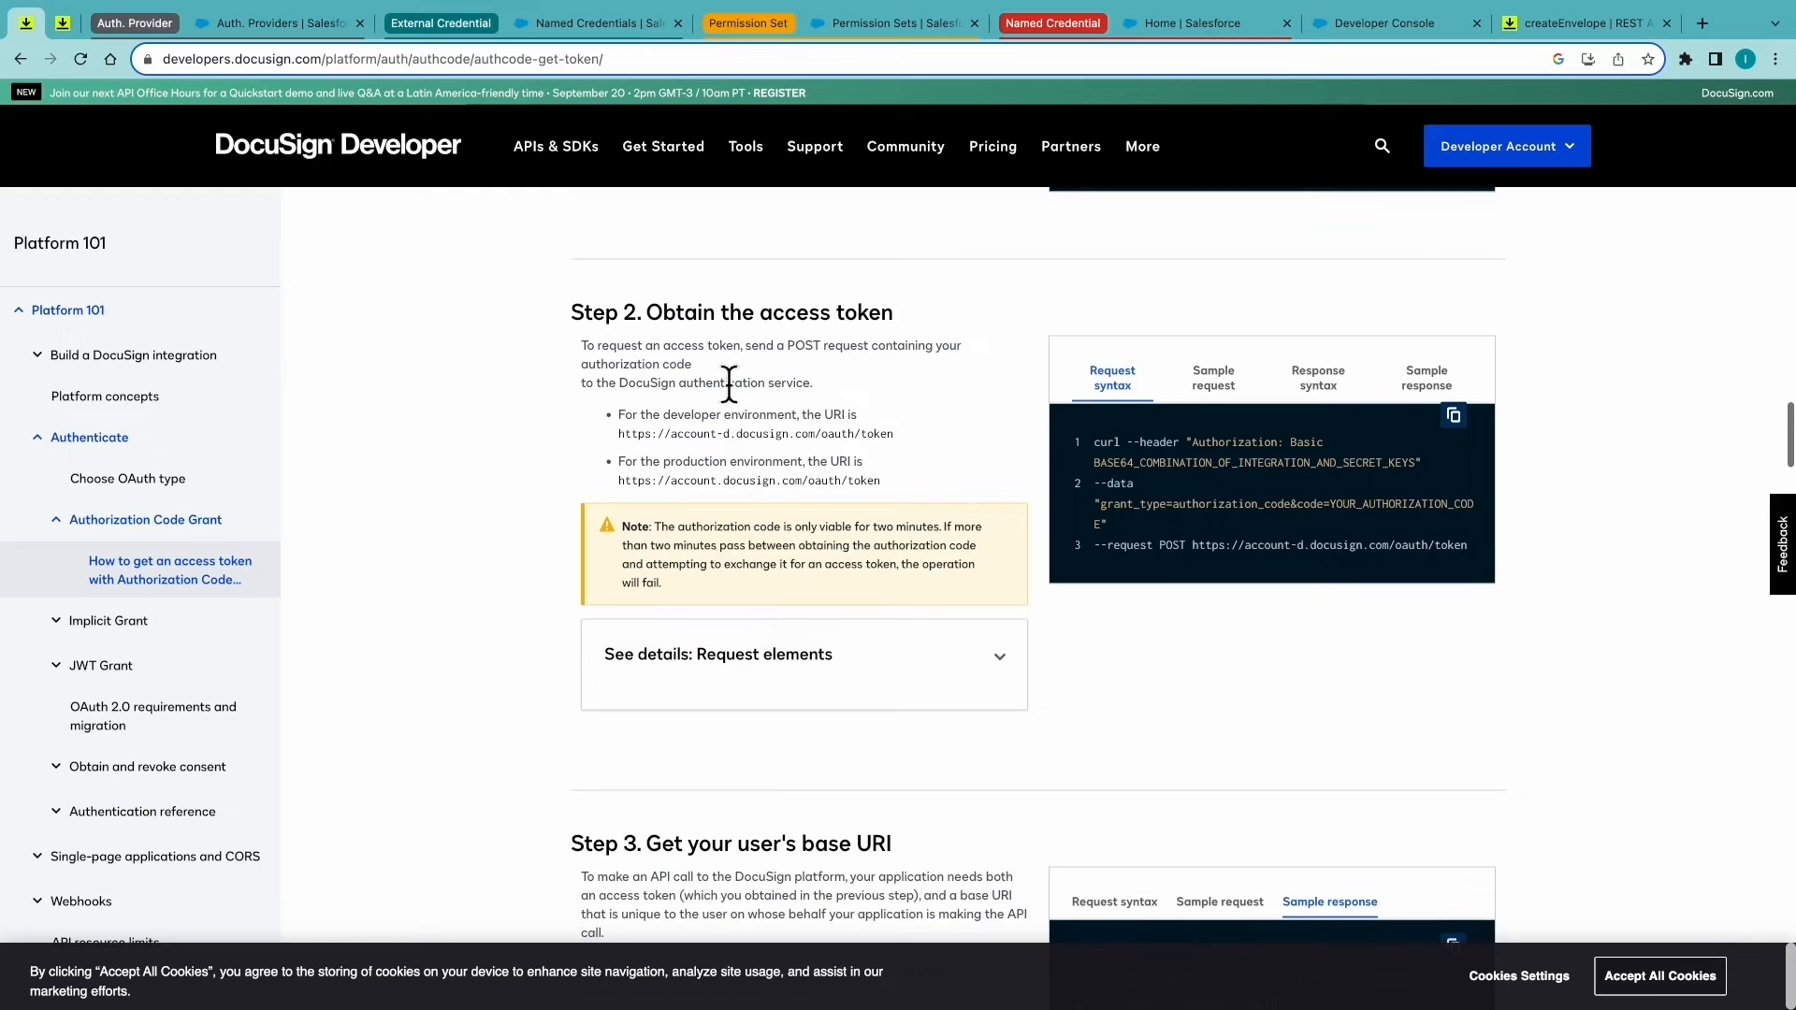
drag(619, 436, 887, 438)
key(ctrl+c)
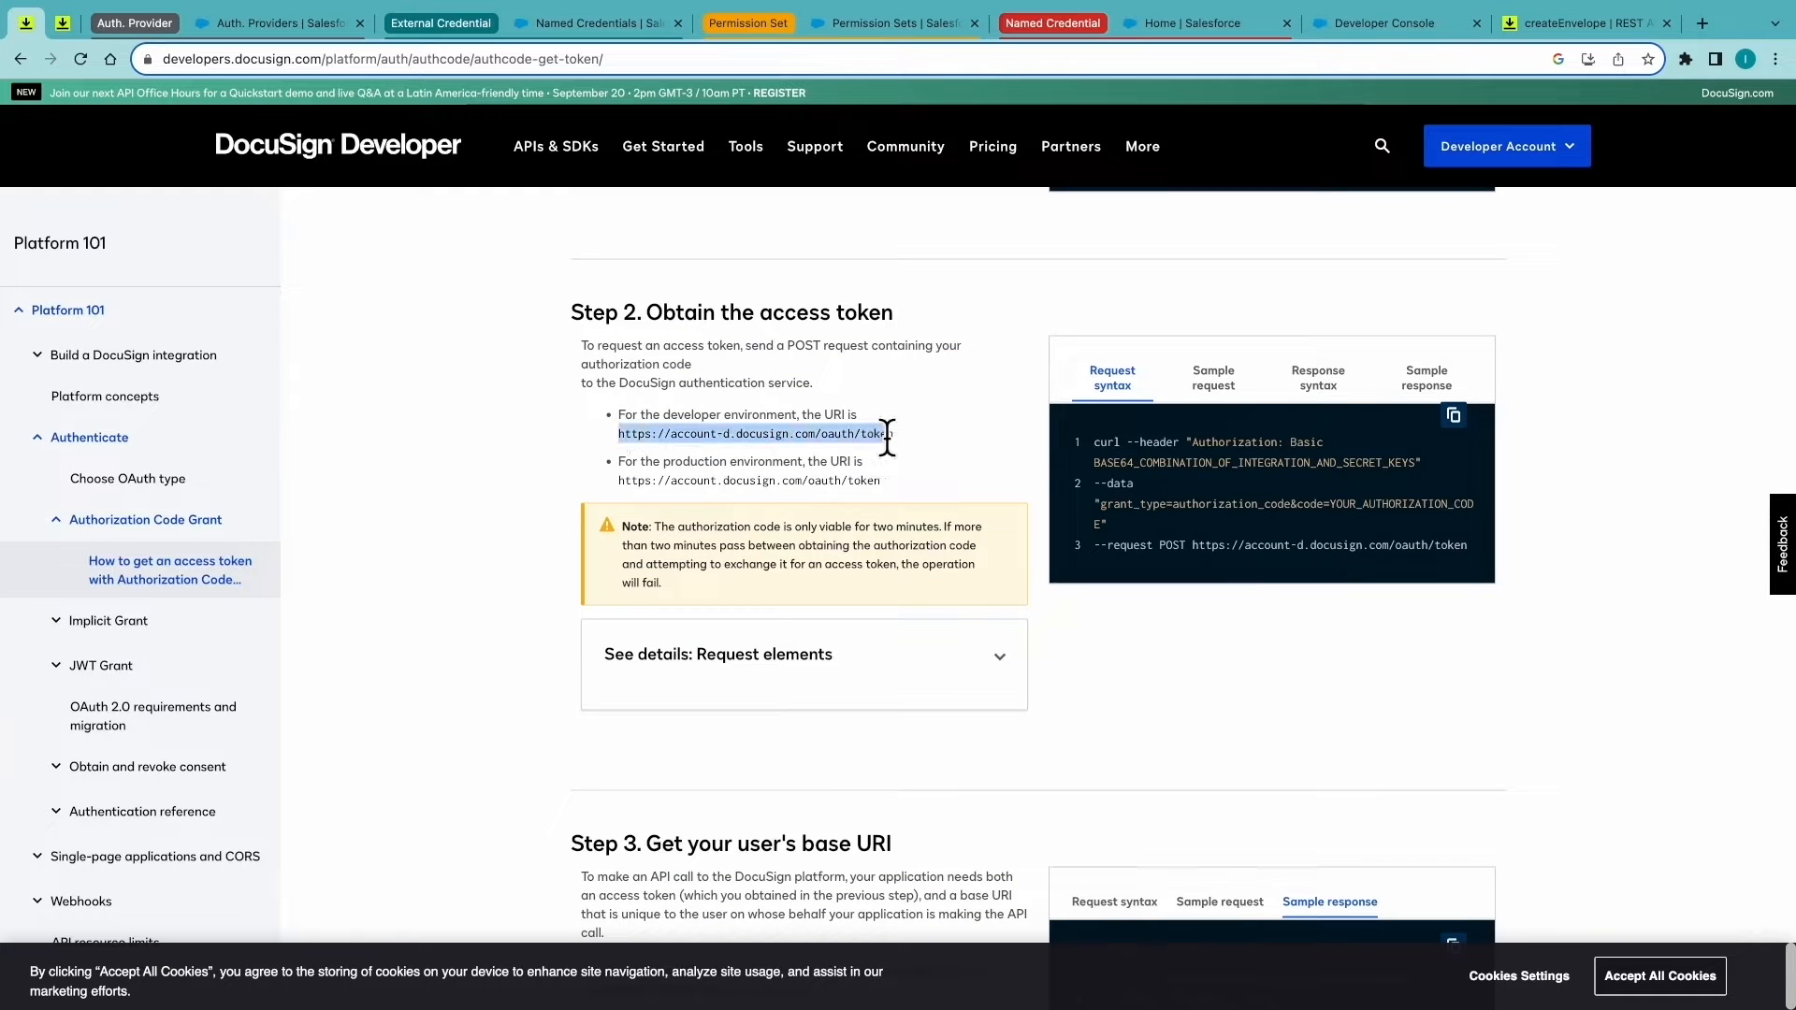
click(285, 24)
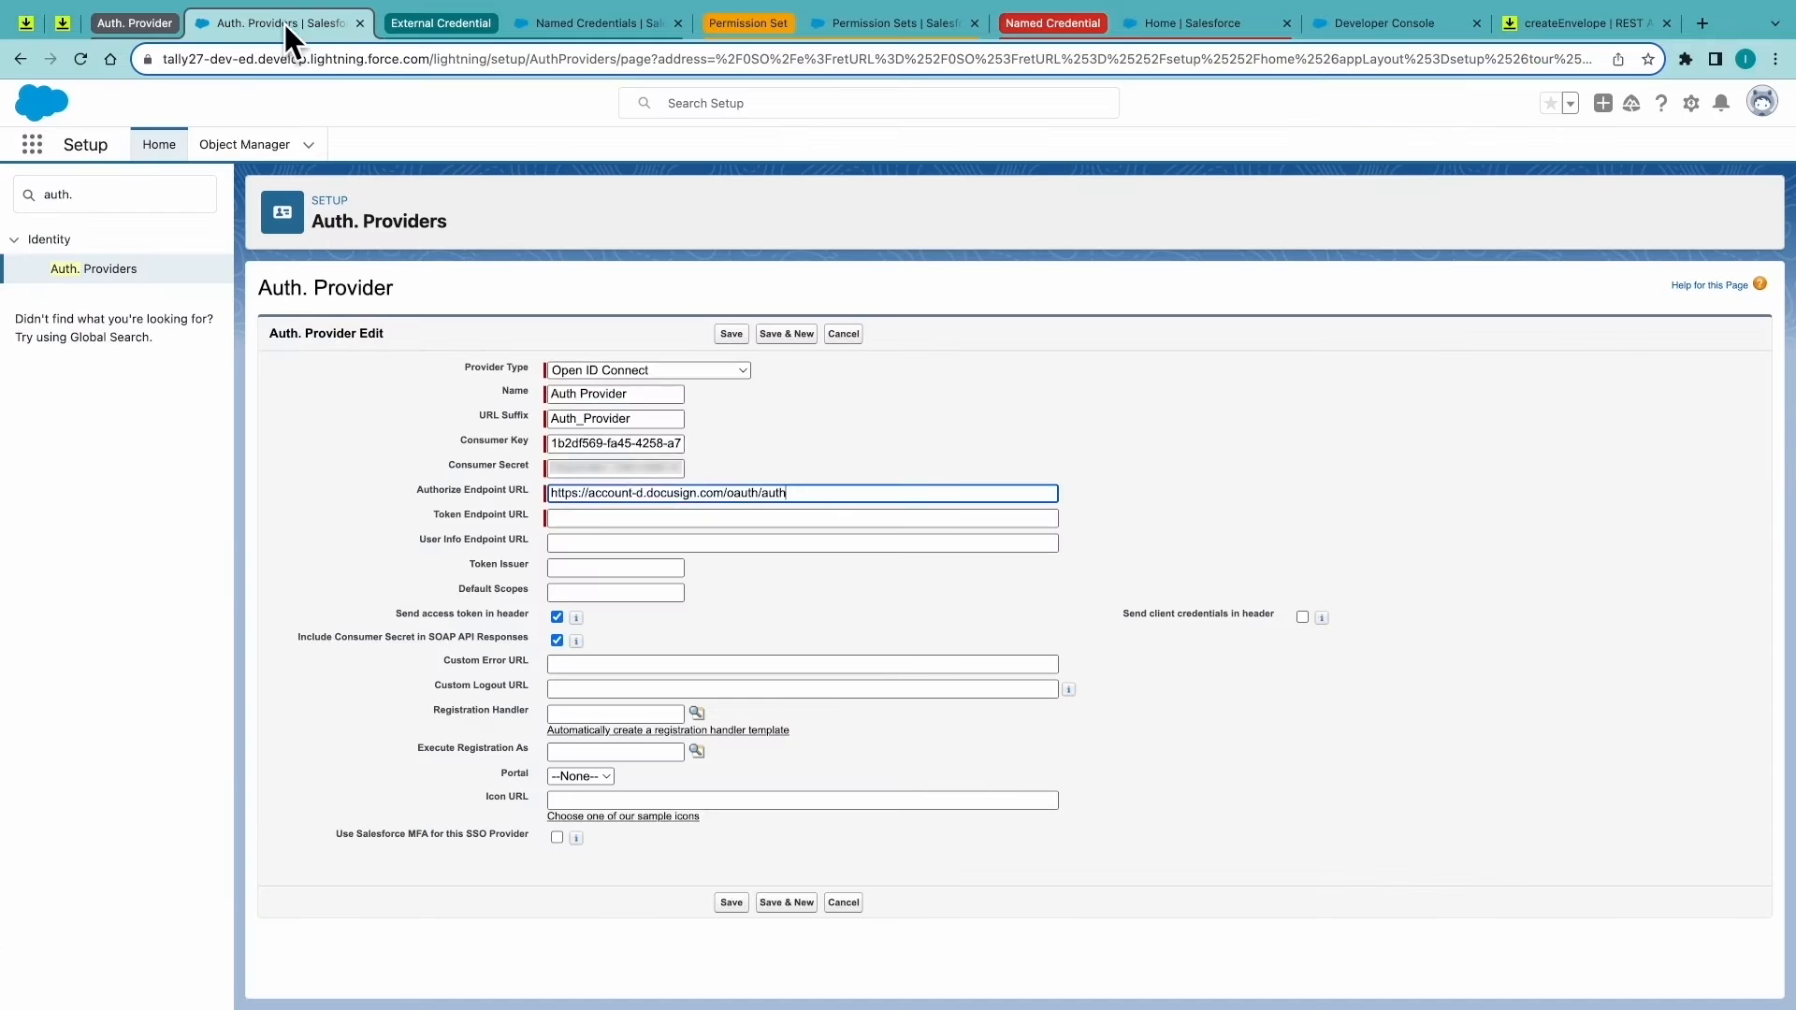
click(616, 518)
key(ctrl+v)
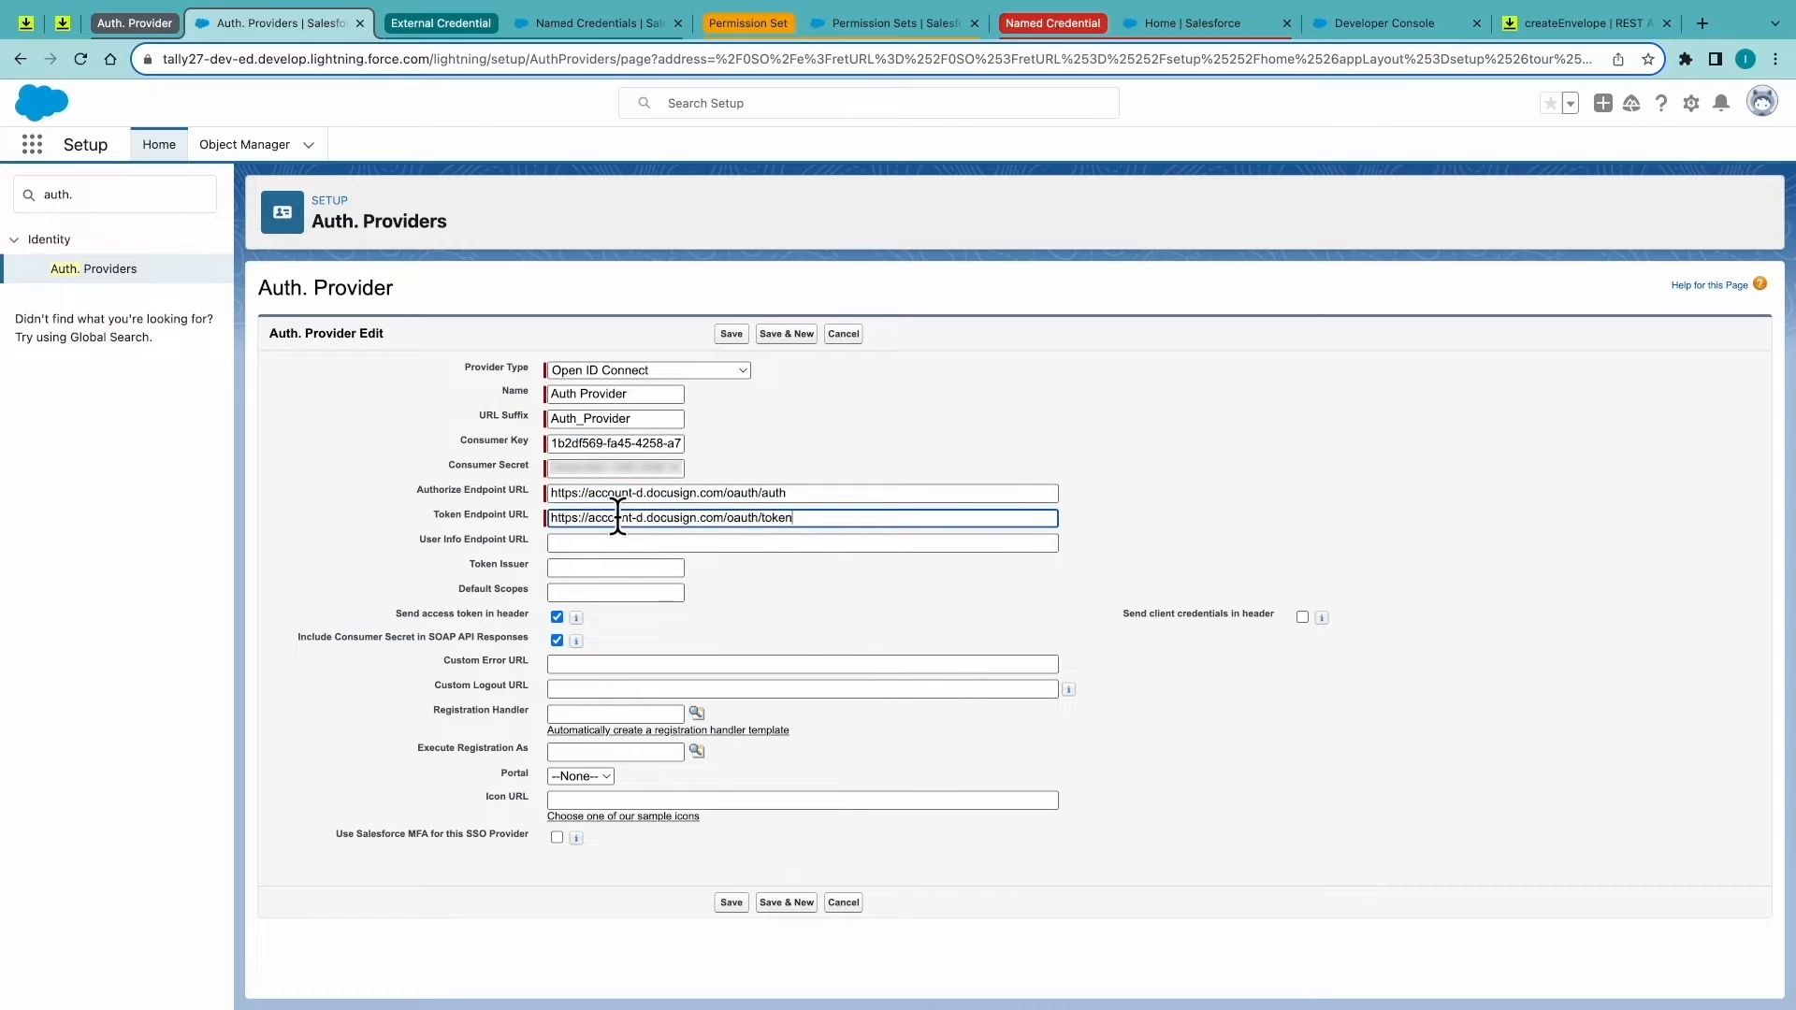
Fill the User Info Endpoint URL with the developer /oauth/userinfo URI.
click(25, 23)
scroll(507, 699, down, 3)
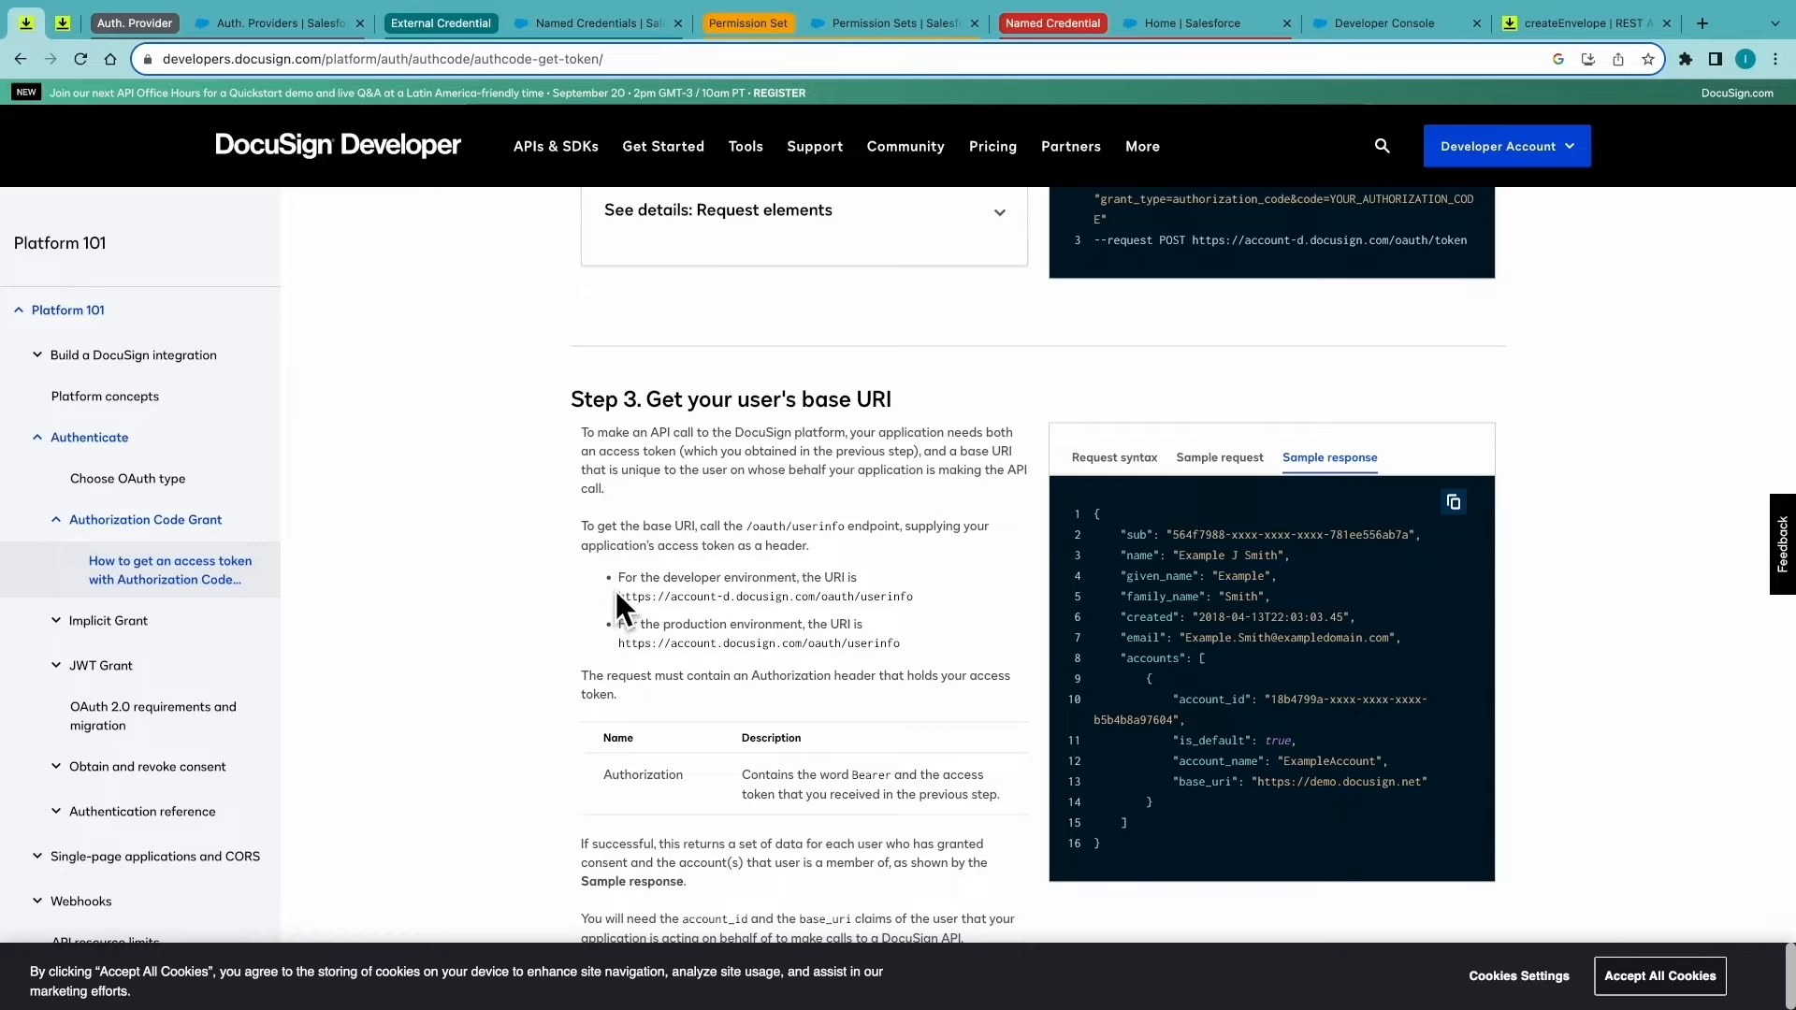
drag(615, 591, 922, 618)
key(ctrl+c)
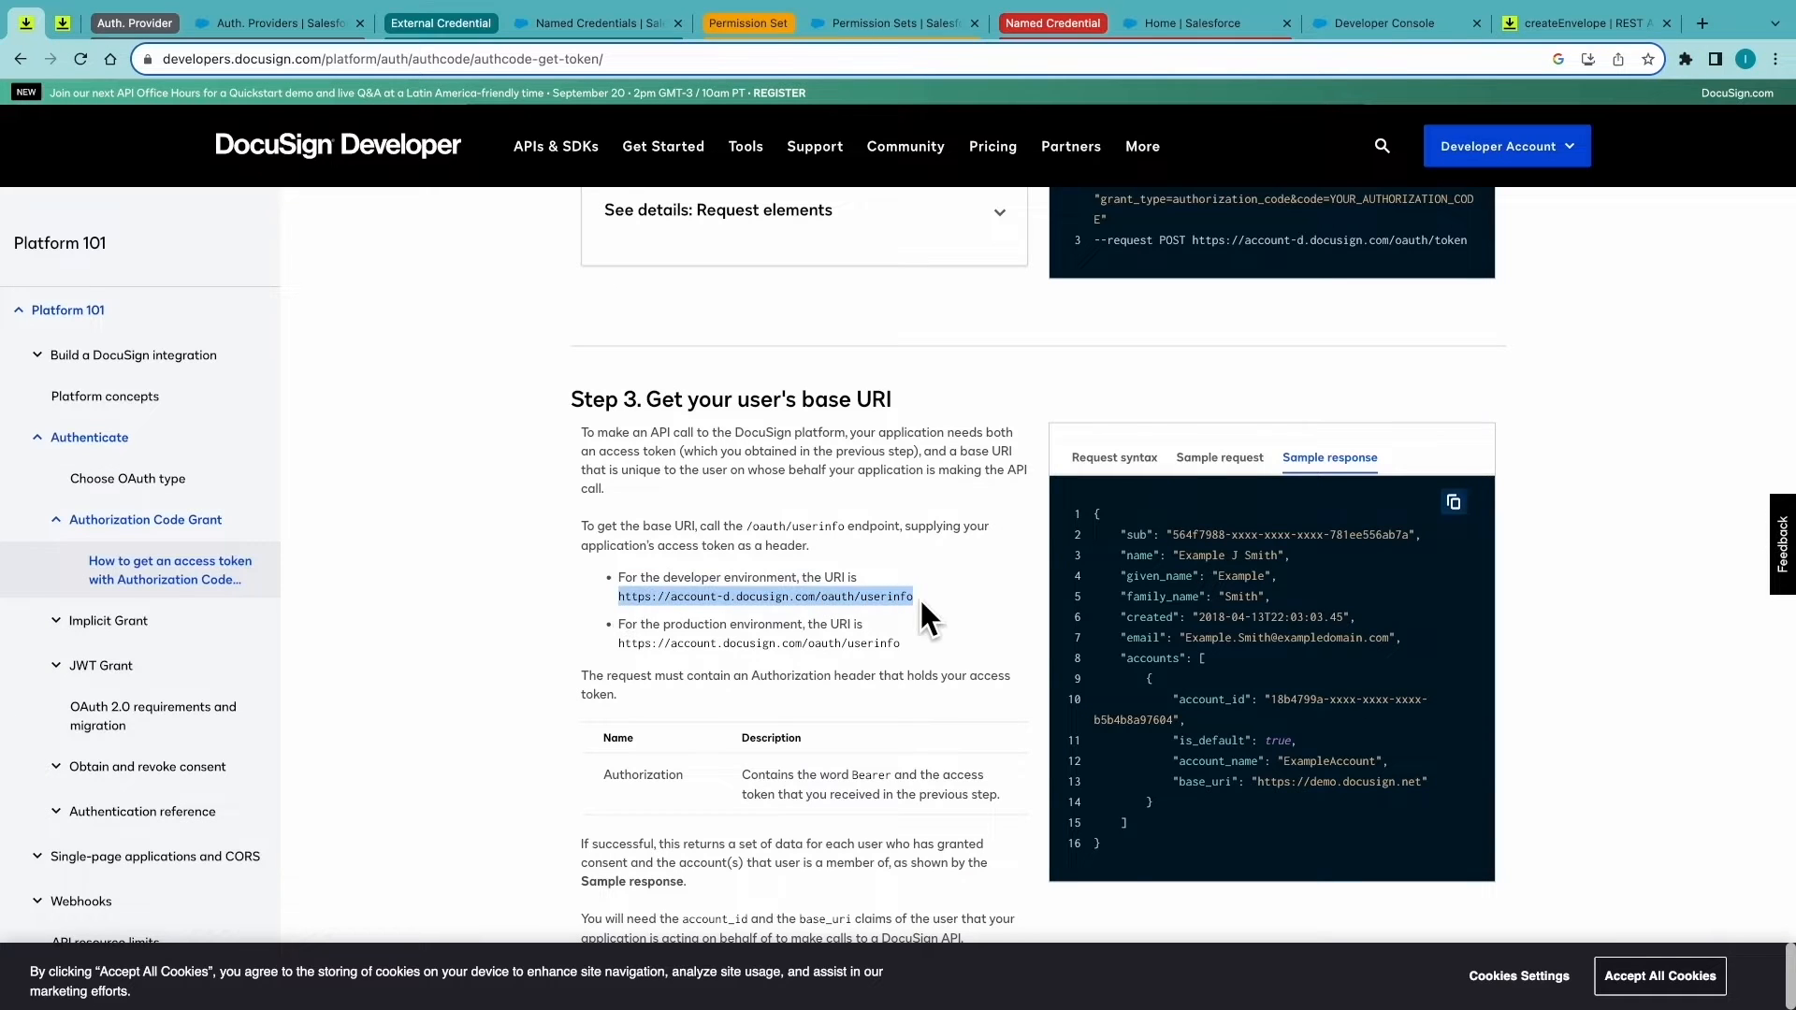
click(308, 29)
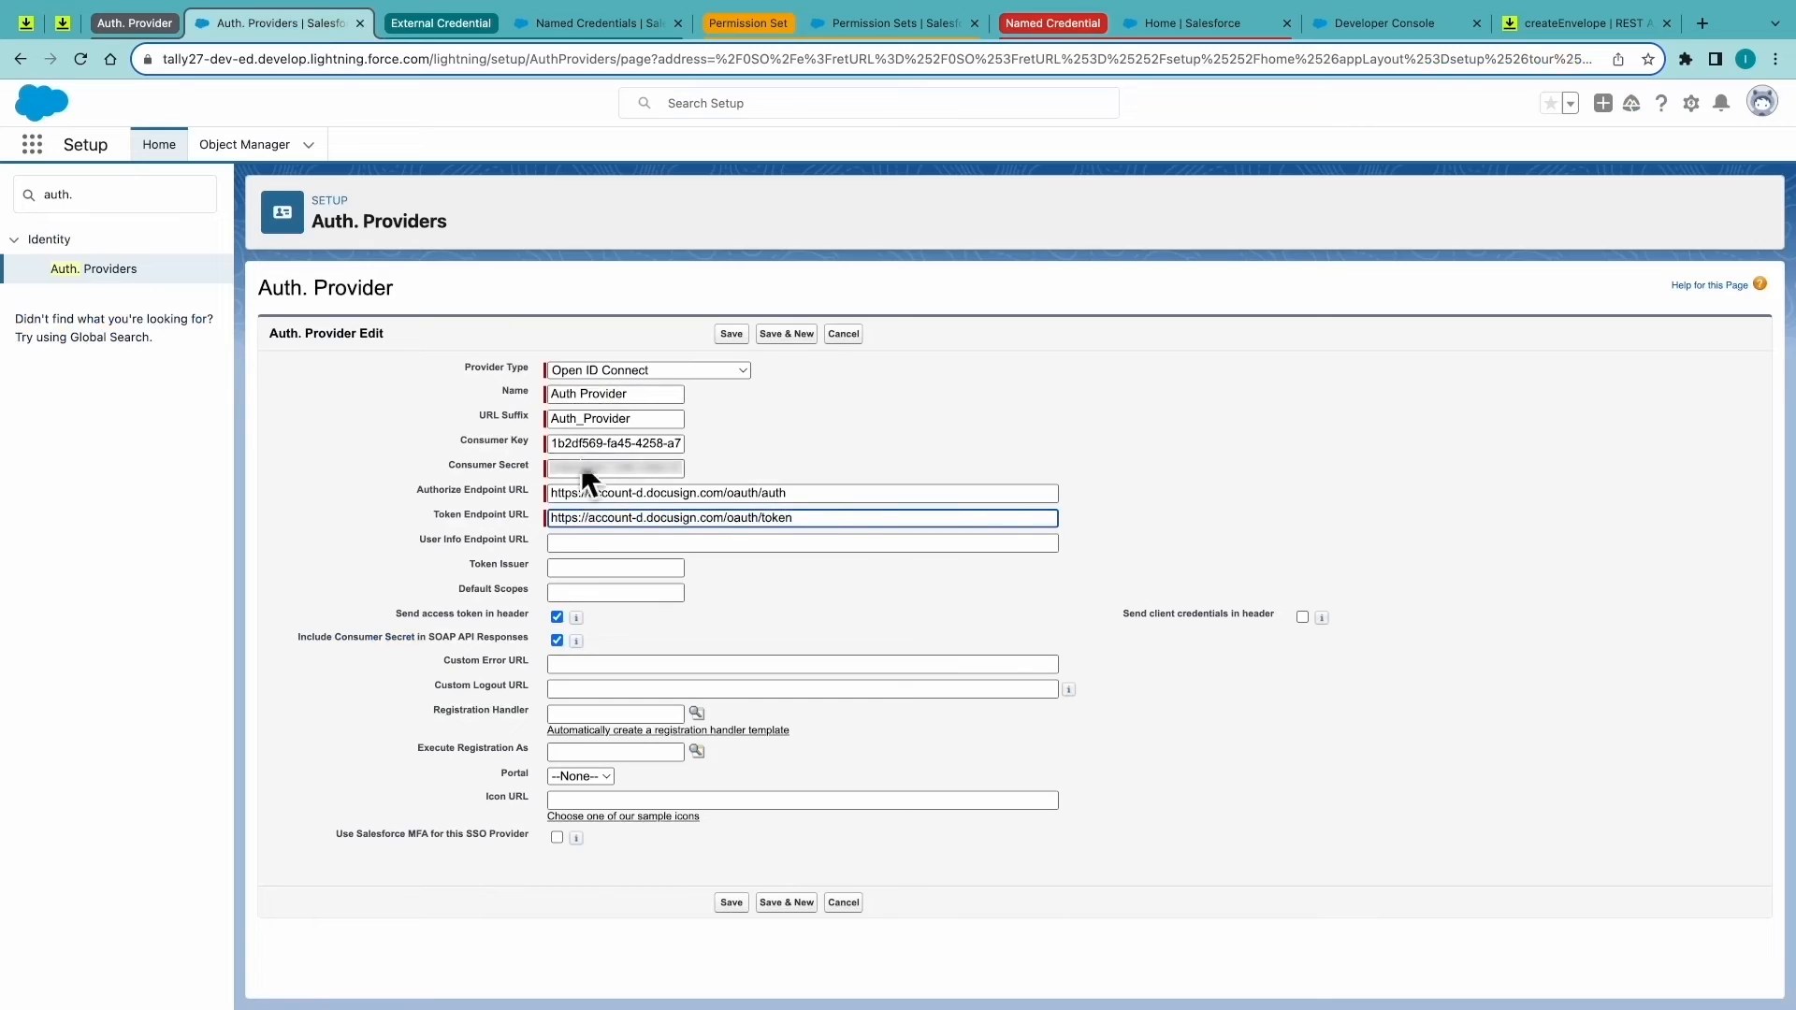
click(586, 542)
key(ctrl+v)
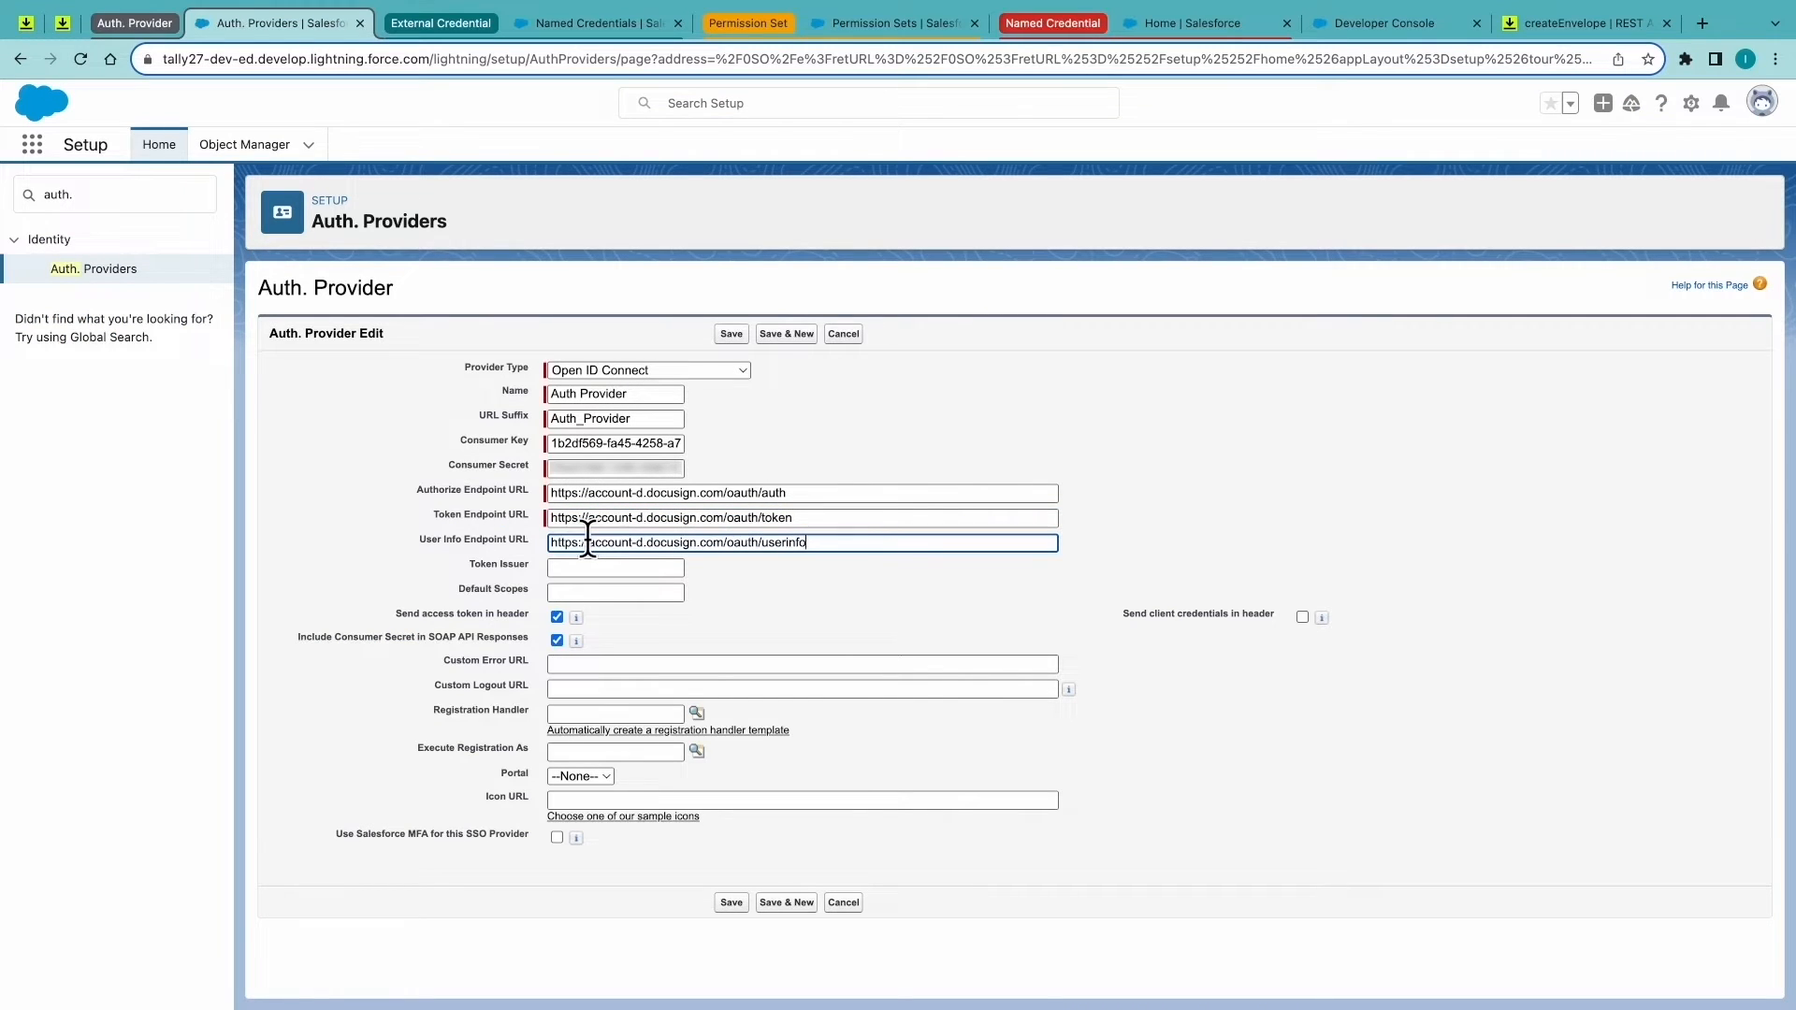
click(603, 592)
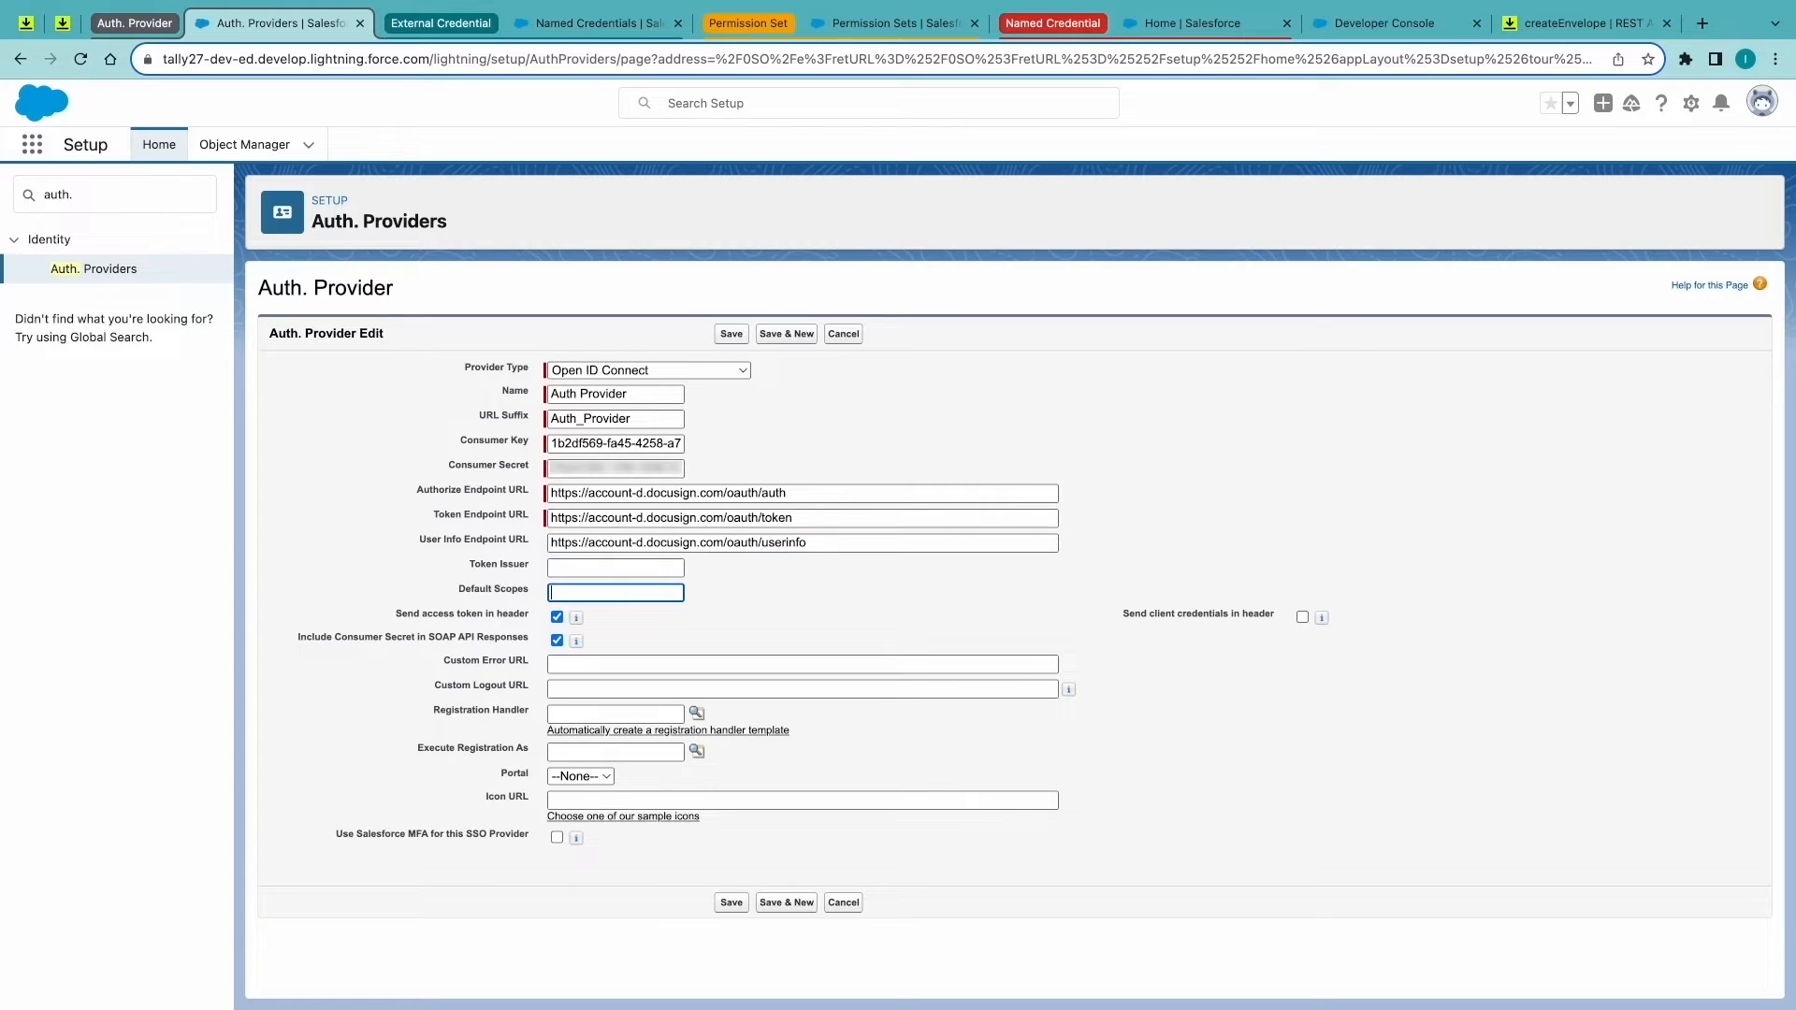
Set Default Scopes to 'impersonation extended signature openid' and save the Auth Provider.
click(61, 27)
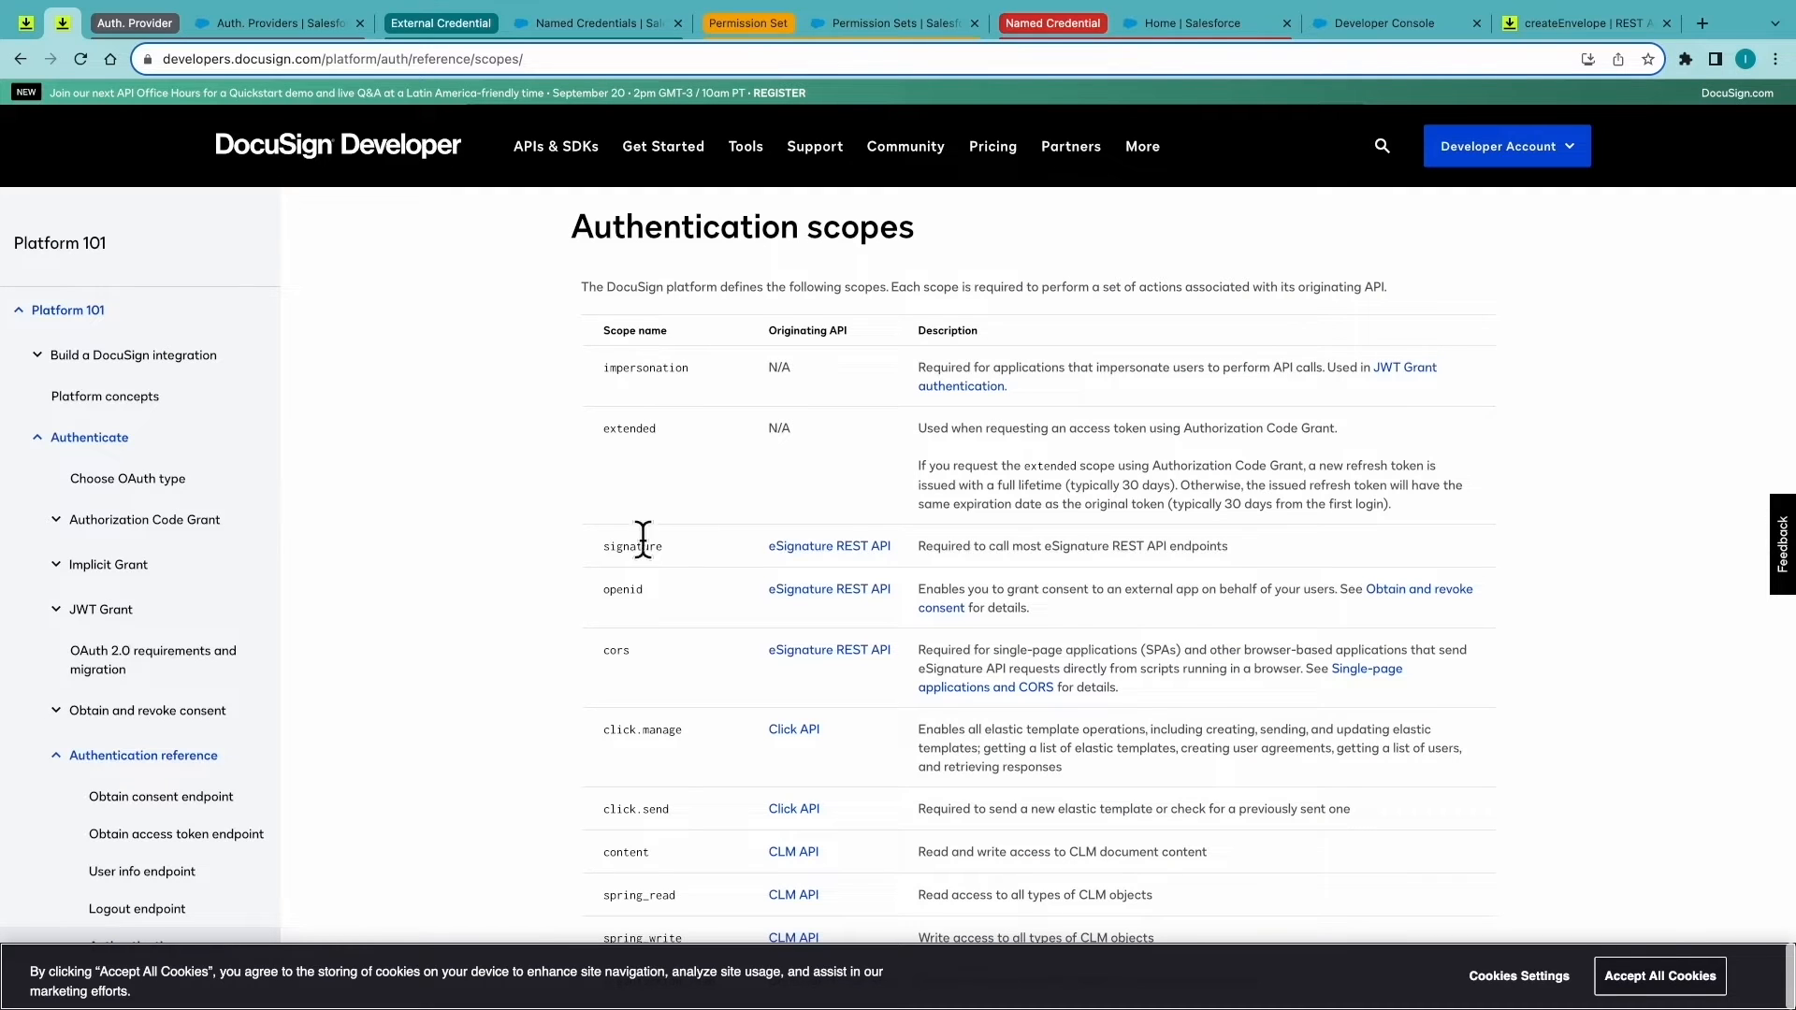
double_click(646, 367)
key(ctrl+c)
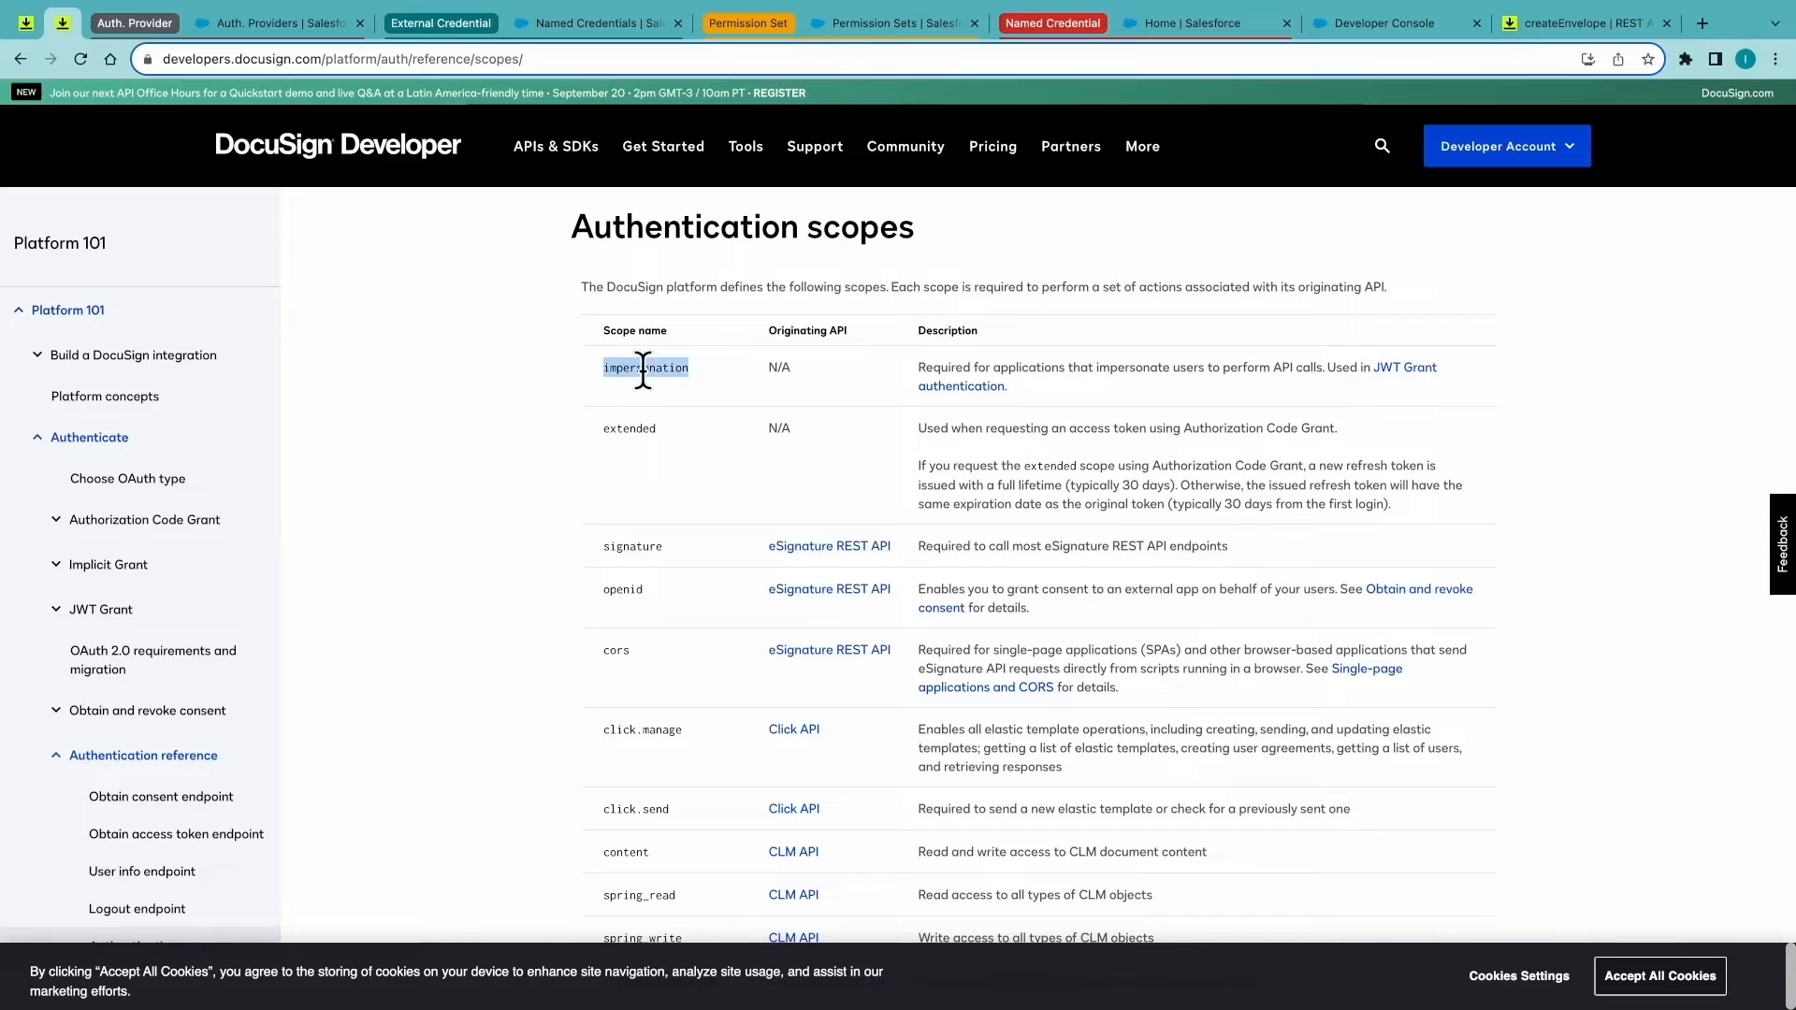
click(281, 25)
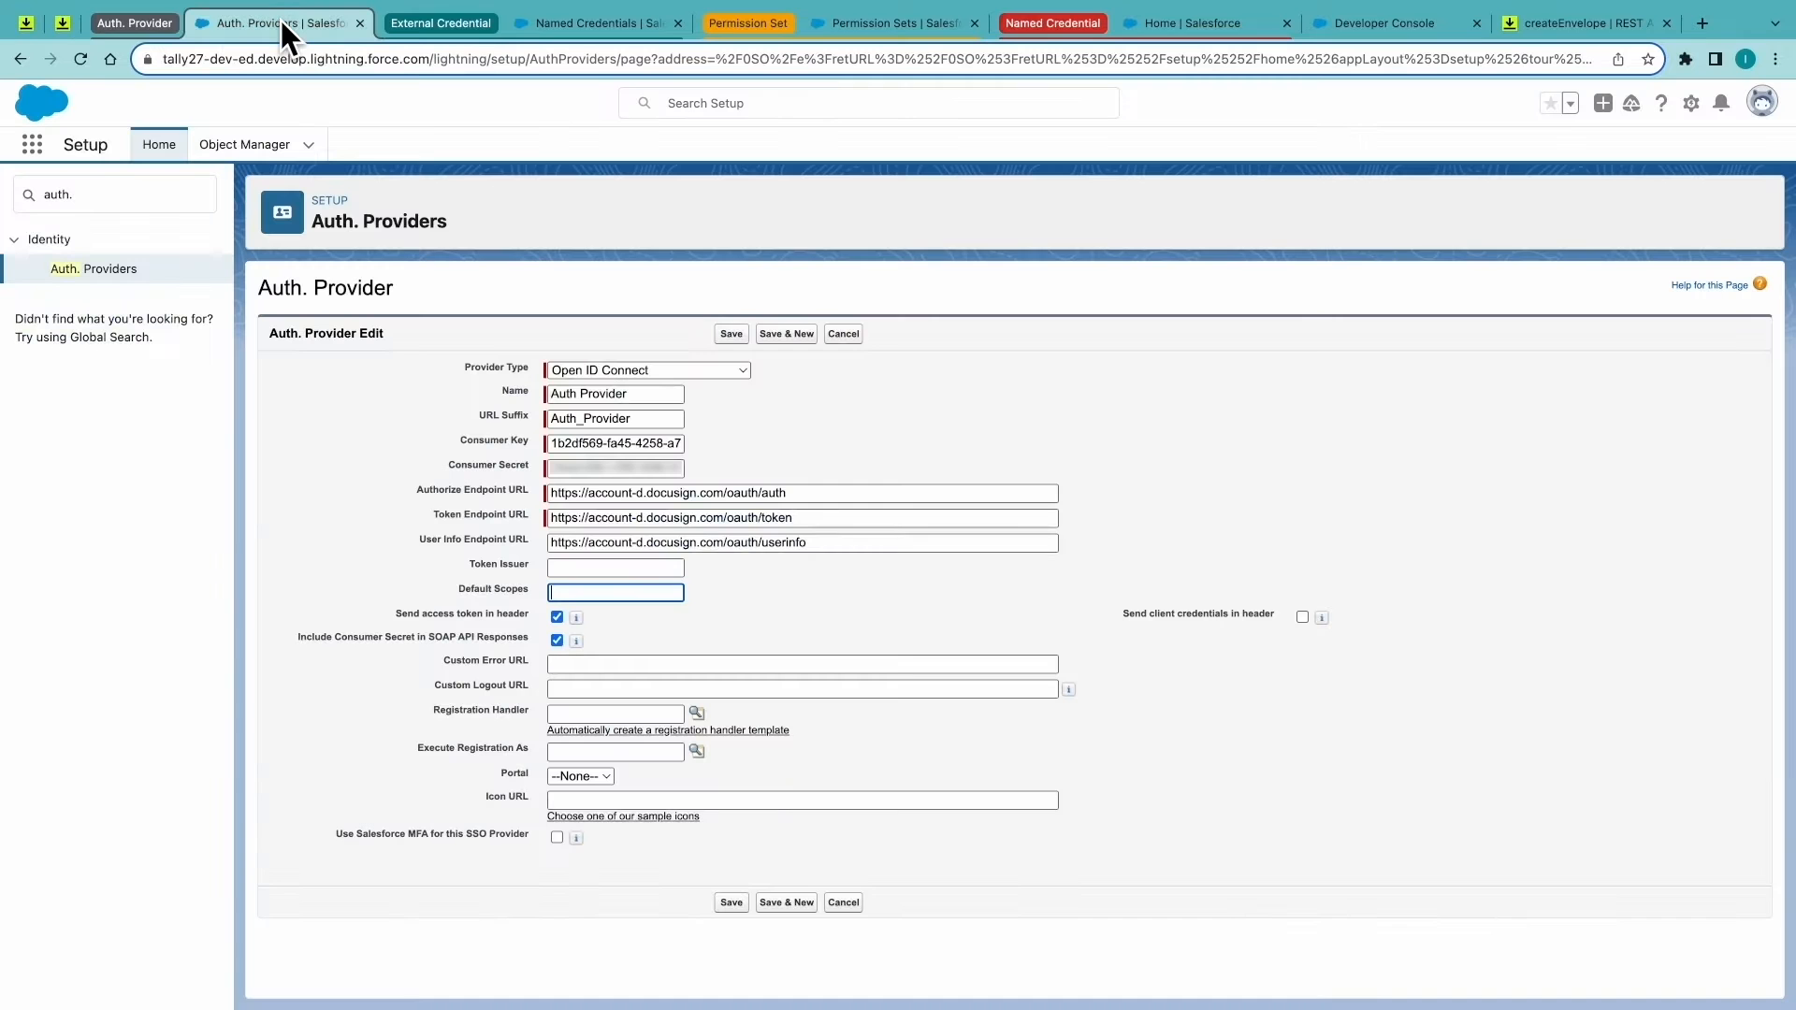
key(ctrl+v)
text(exte)
text(d signatu)
text(re openid)
click(731, 901)
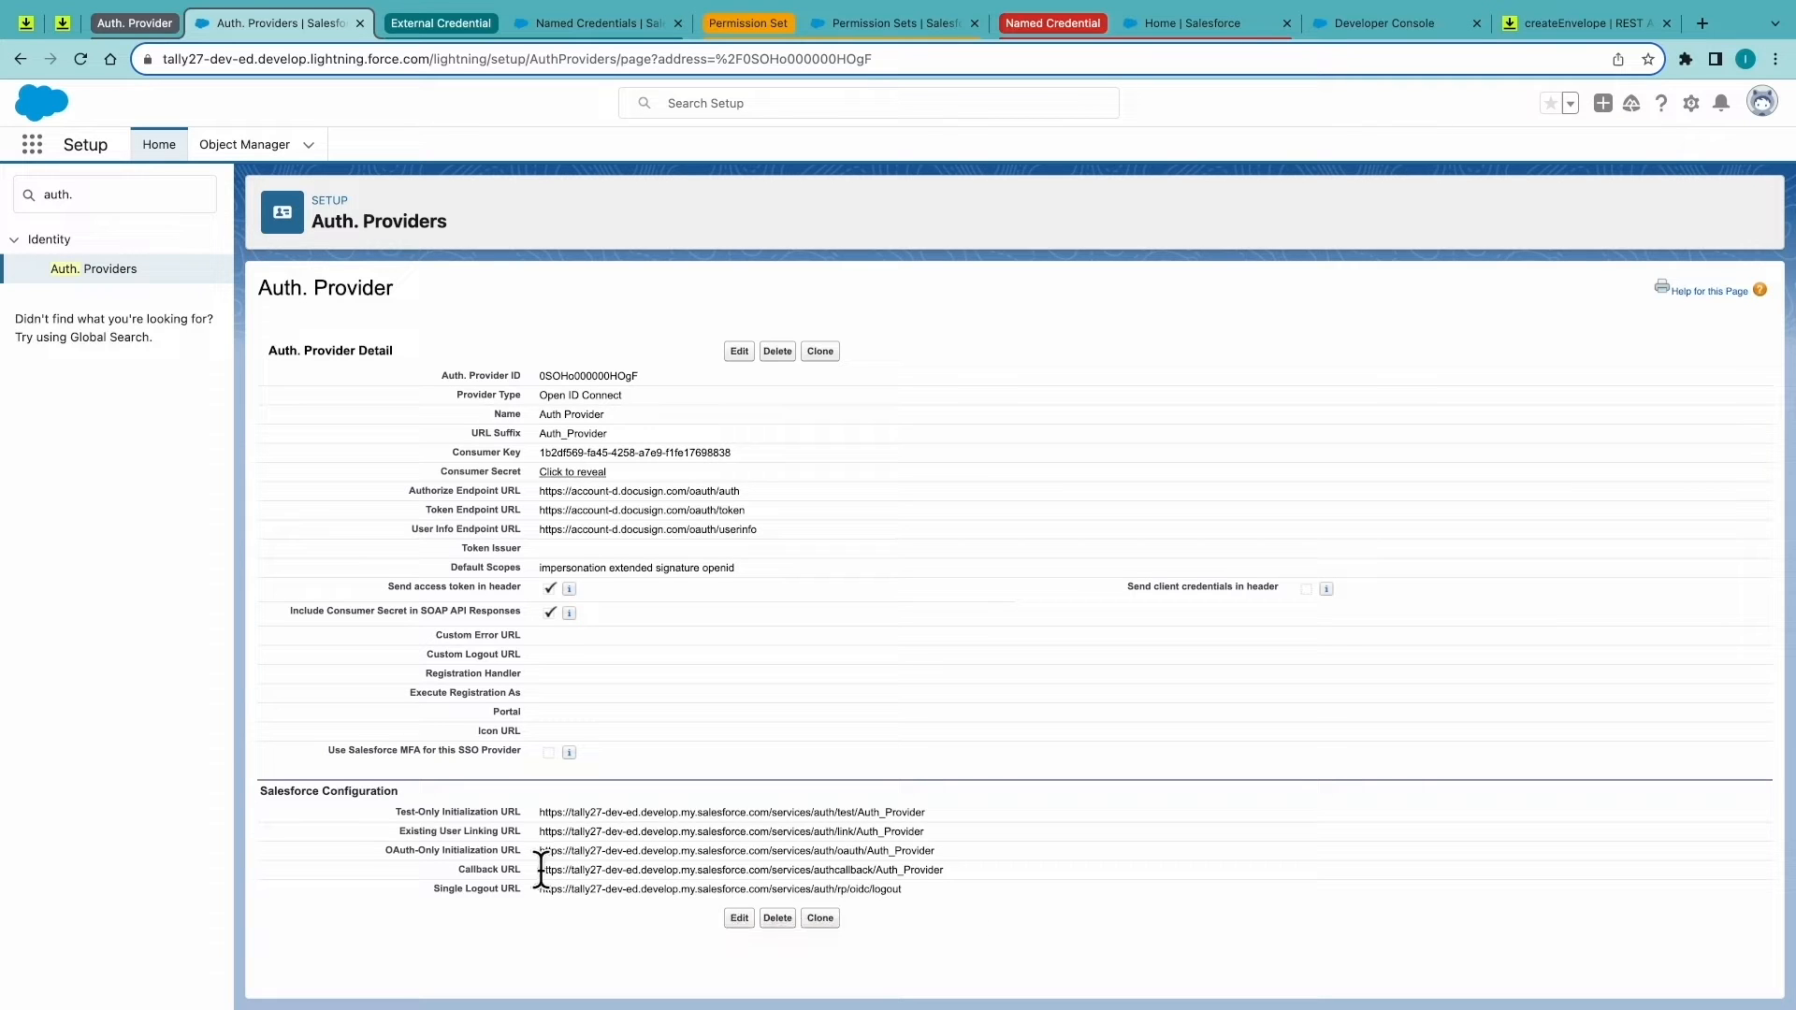
Save the Salesforce callback URL as a redirect URI on the Integration DSfSF app.
drag(540, 869, 945, 874)
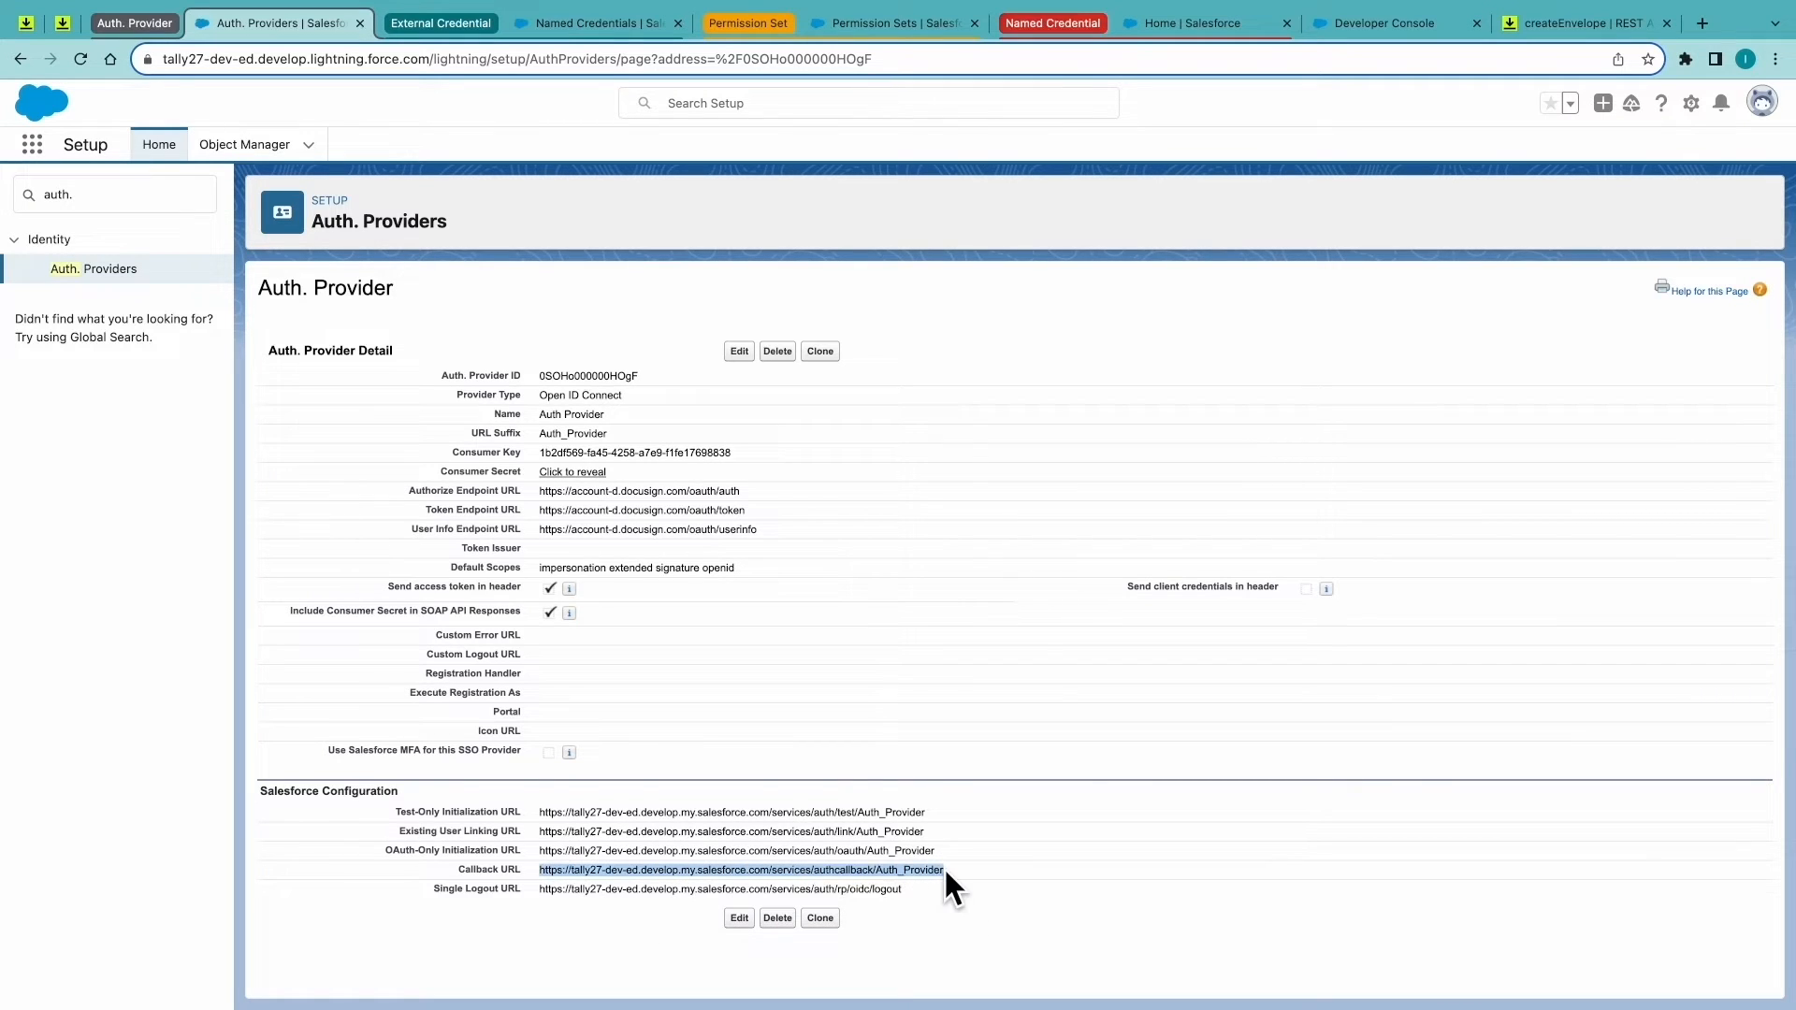
key(ctrl+Left)
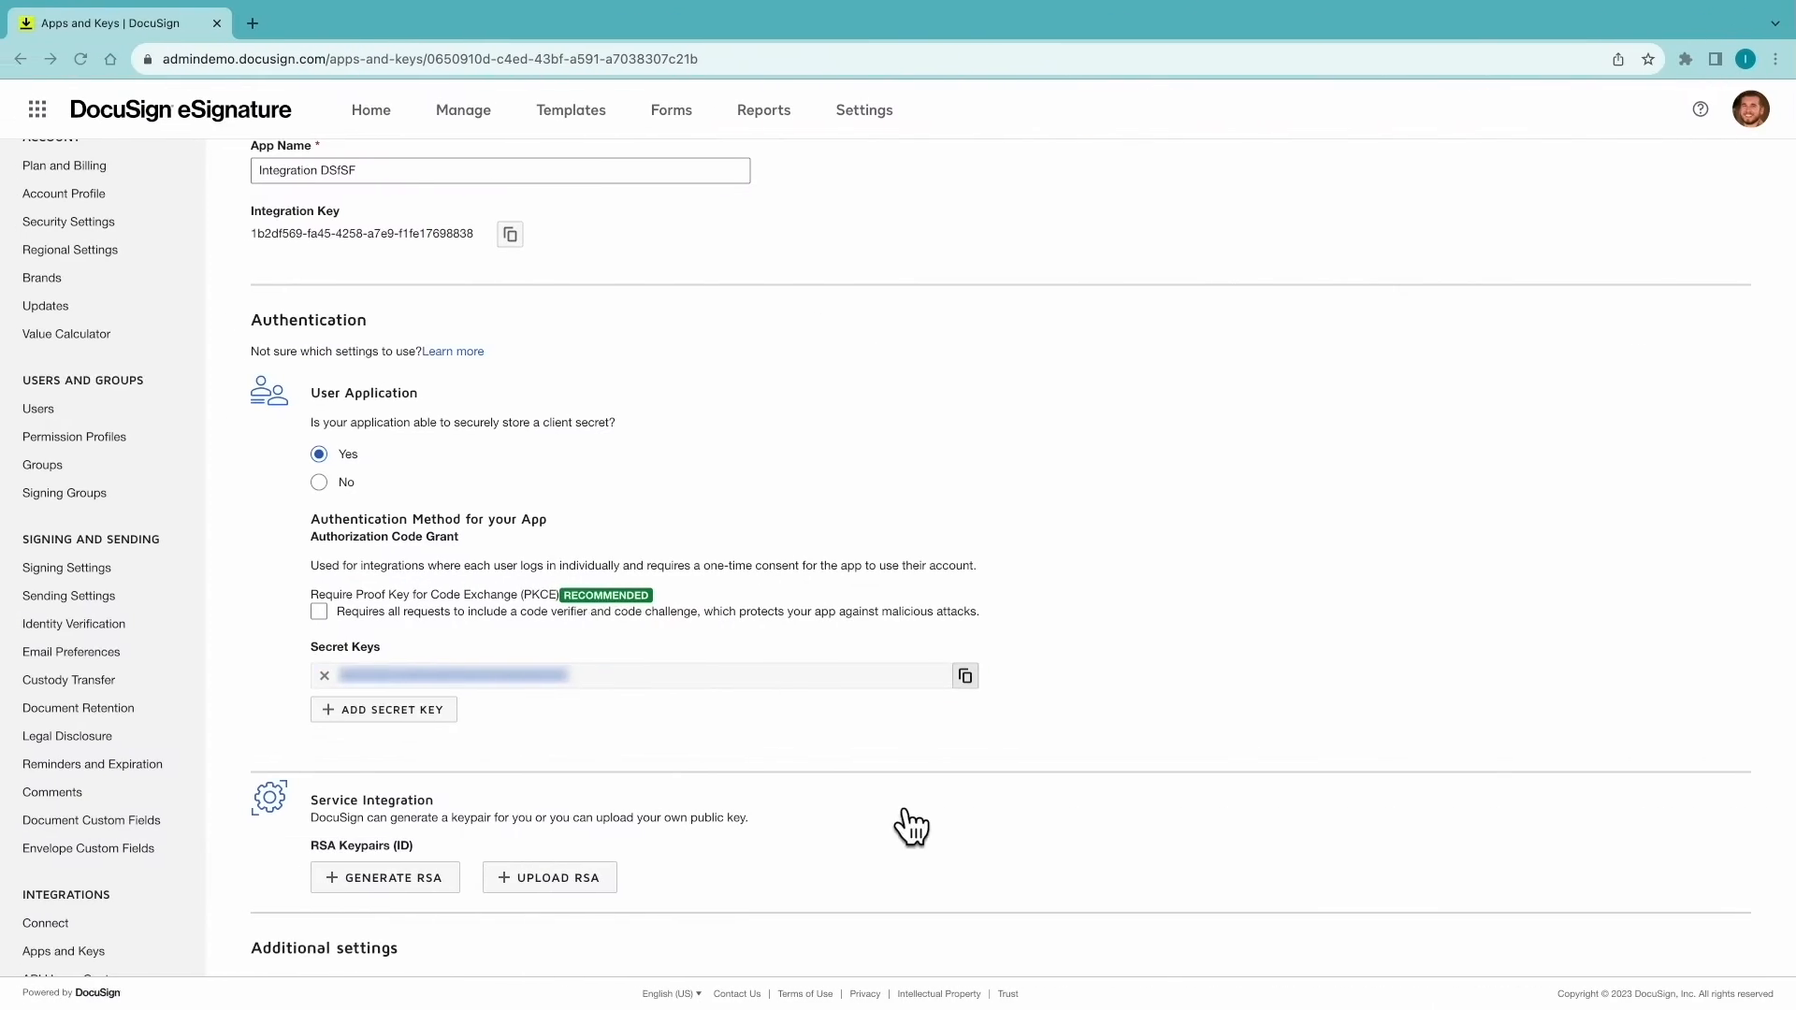
scroll(754, 683, down, 5)
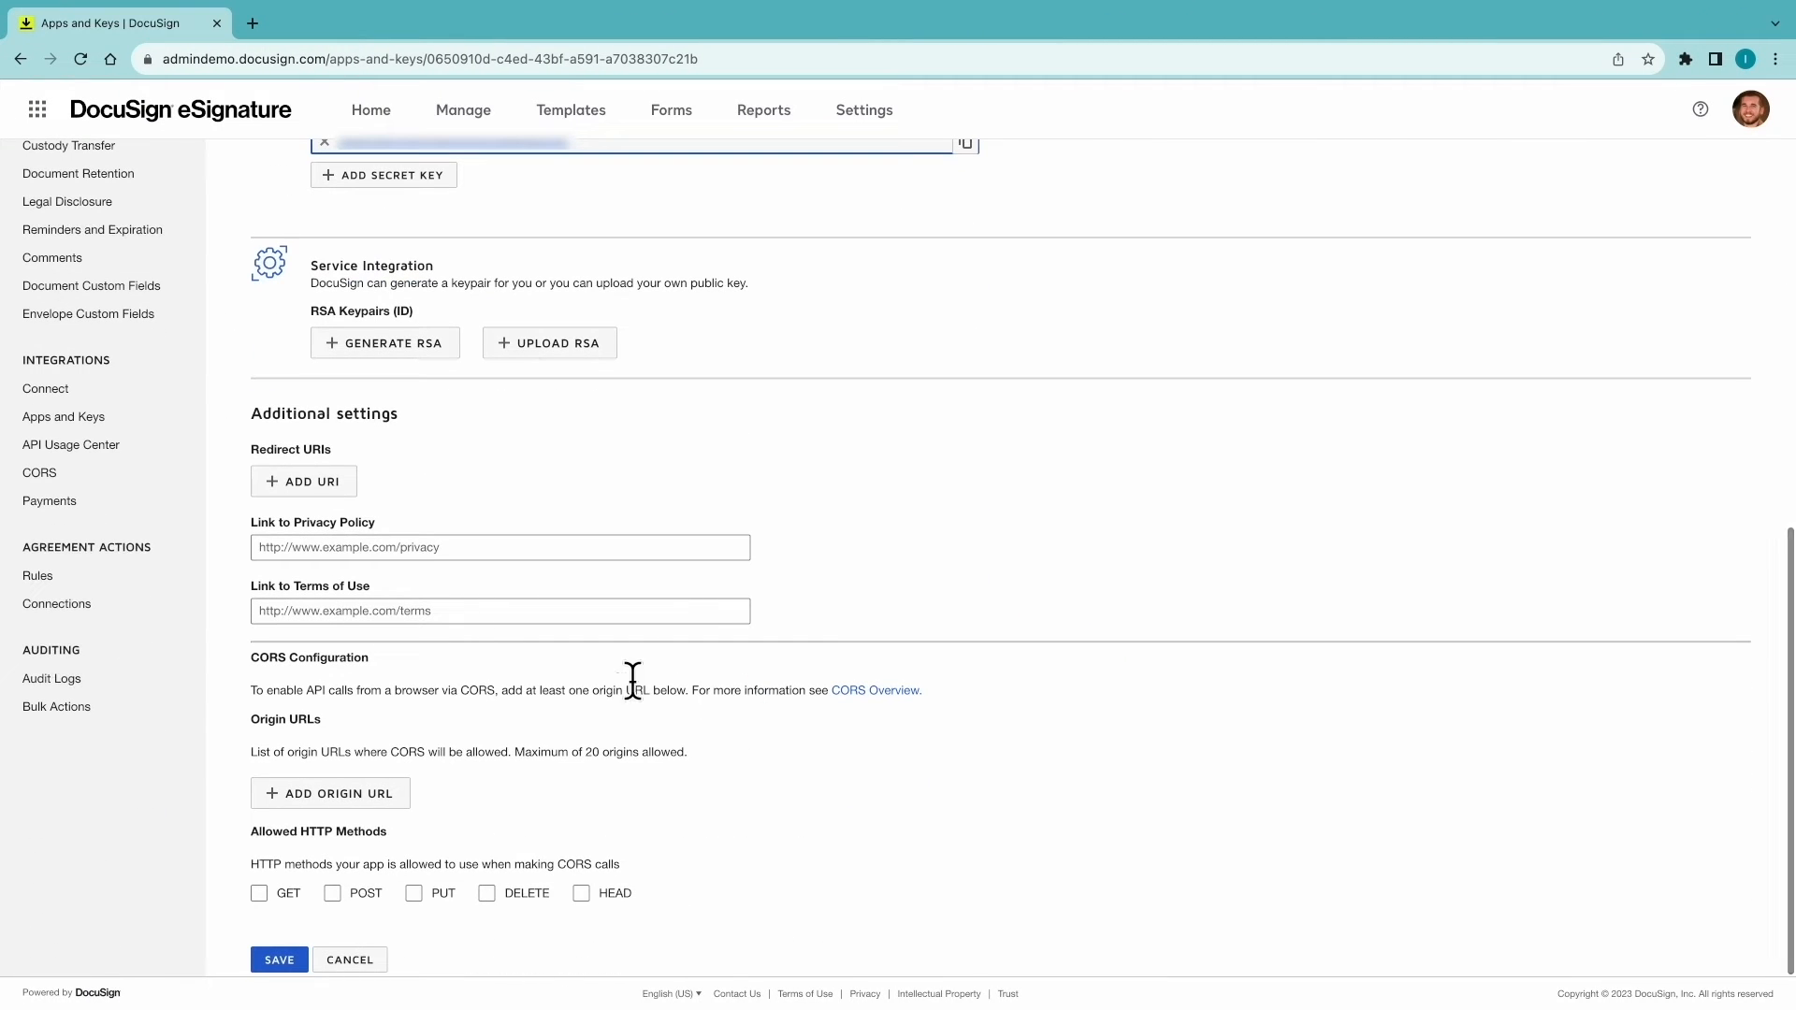
click(325, 481)
click(353, 479)
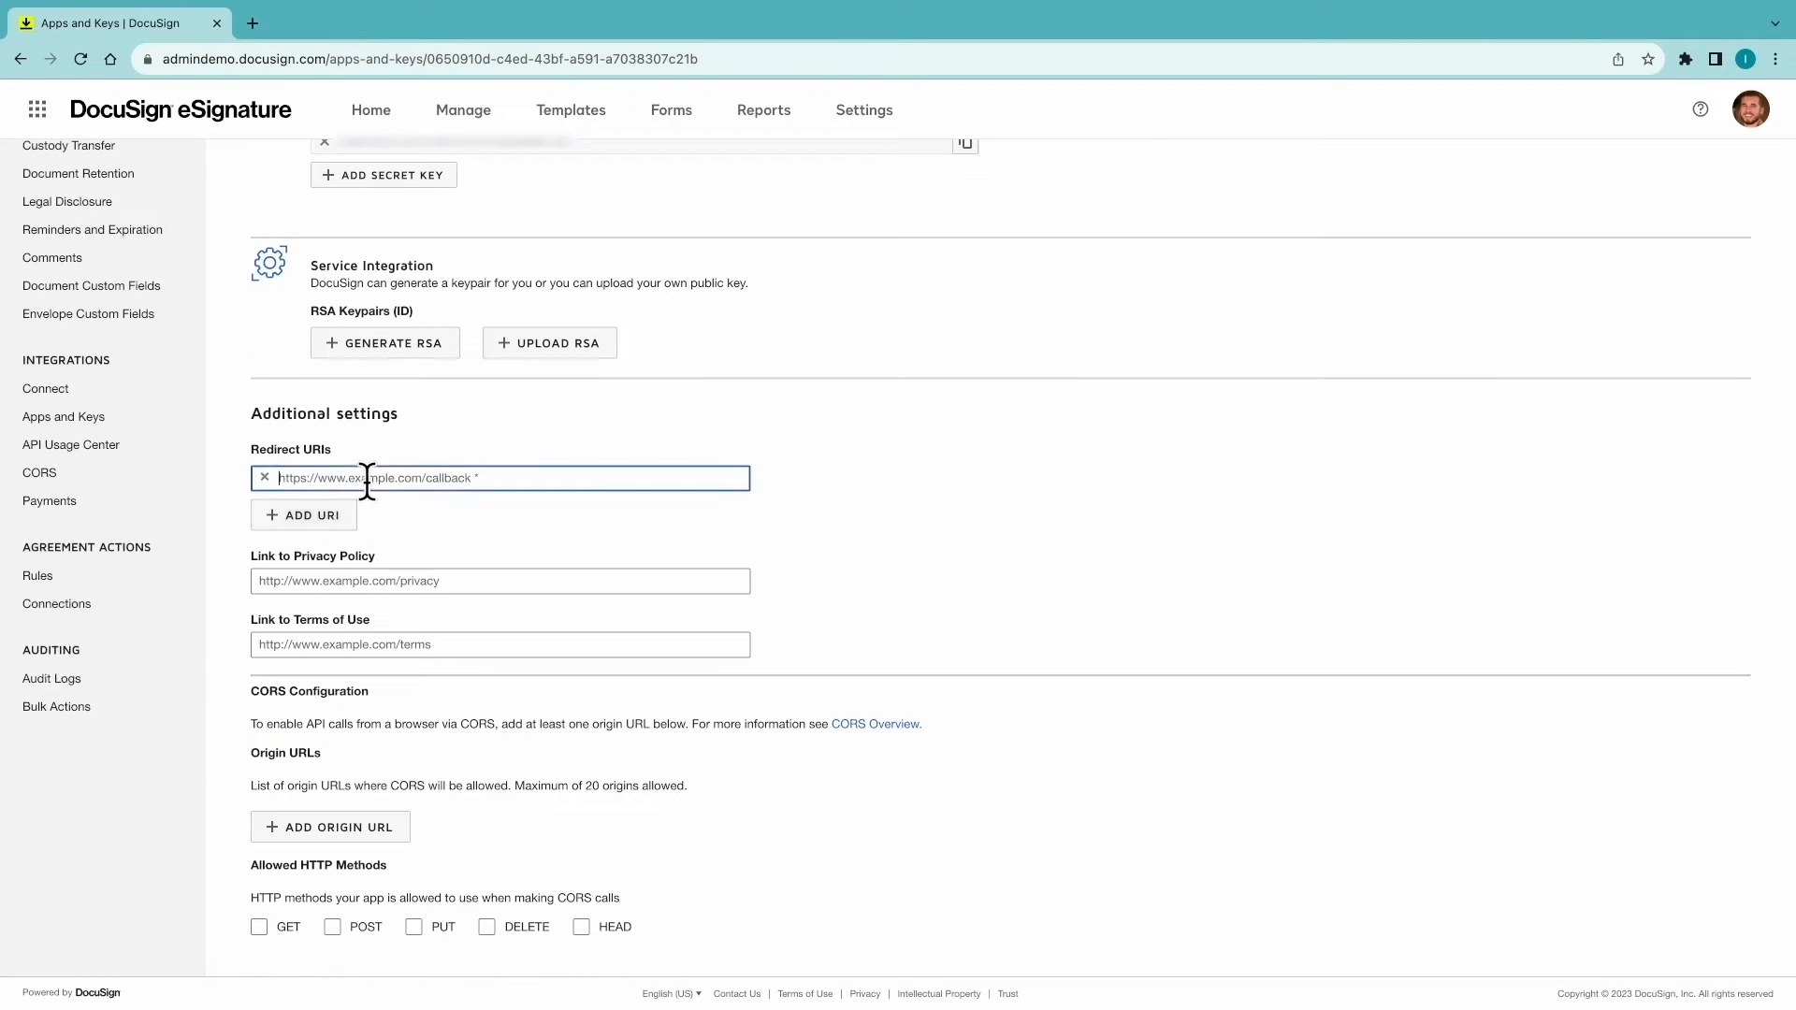
key(ctrl+v)
scroll(927, 869, down, 1)
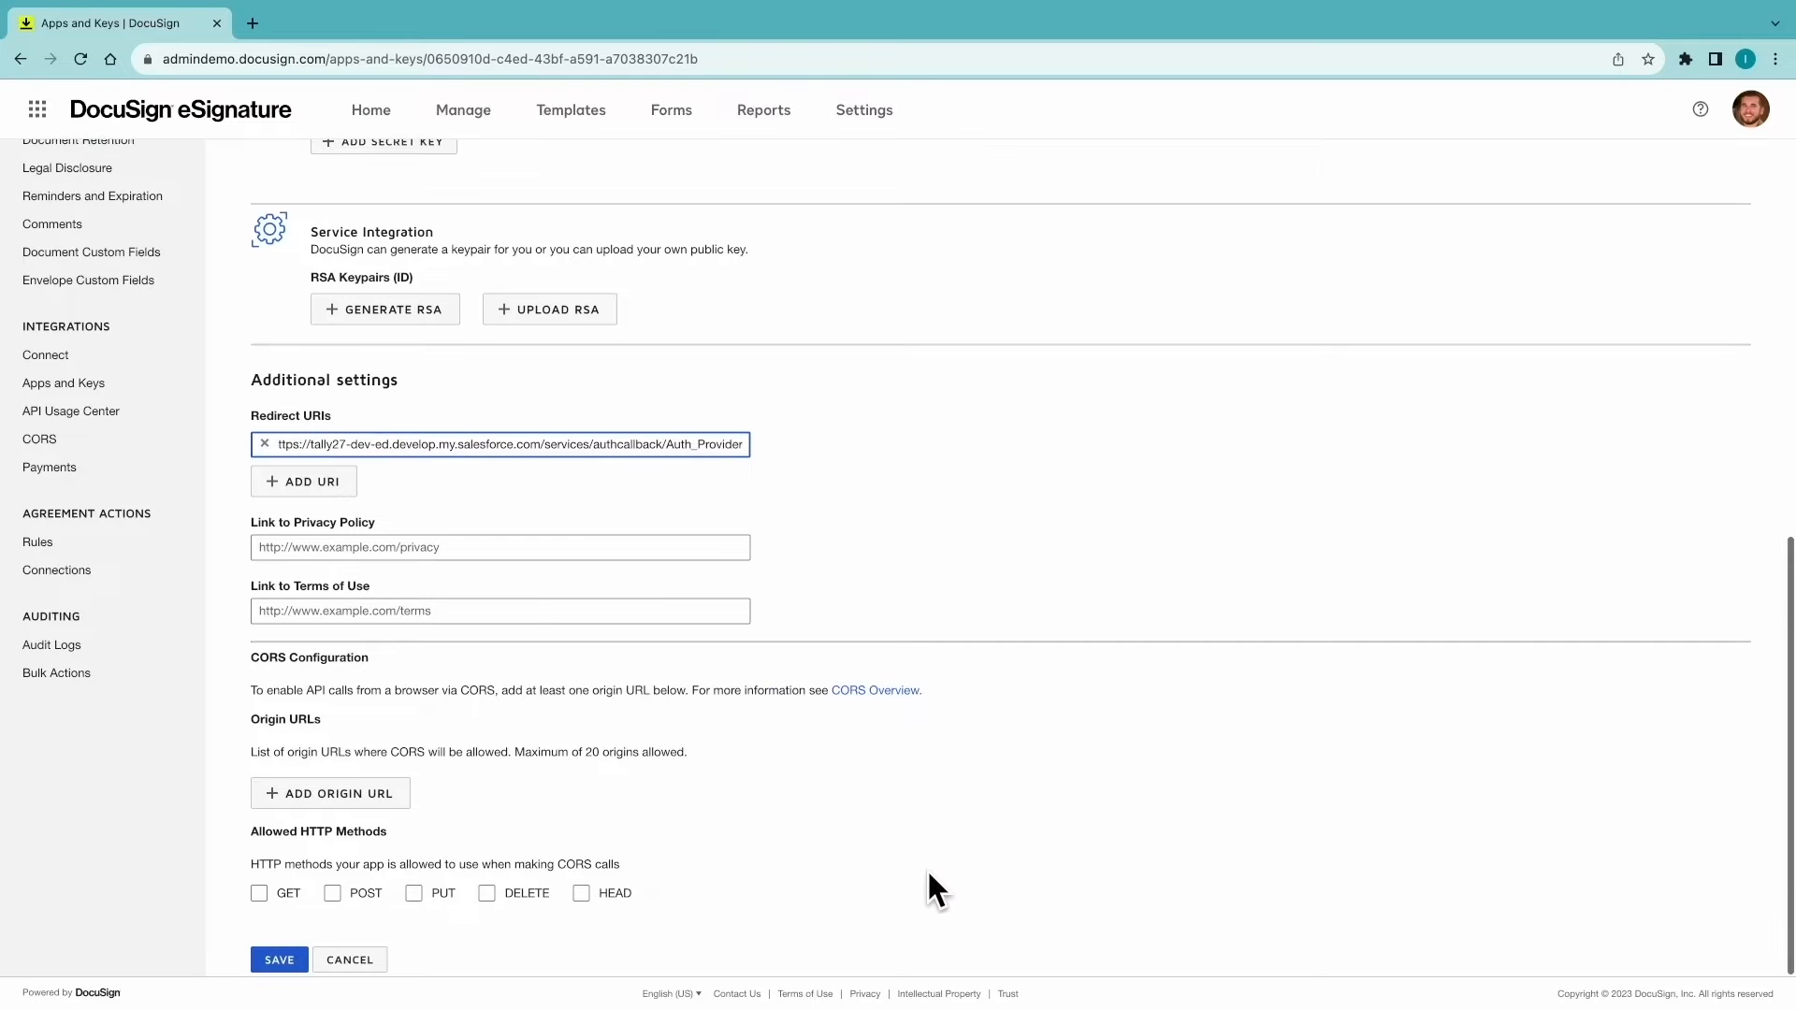
click(296, 963)
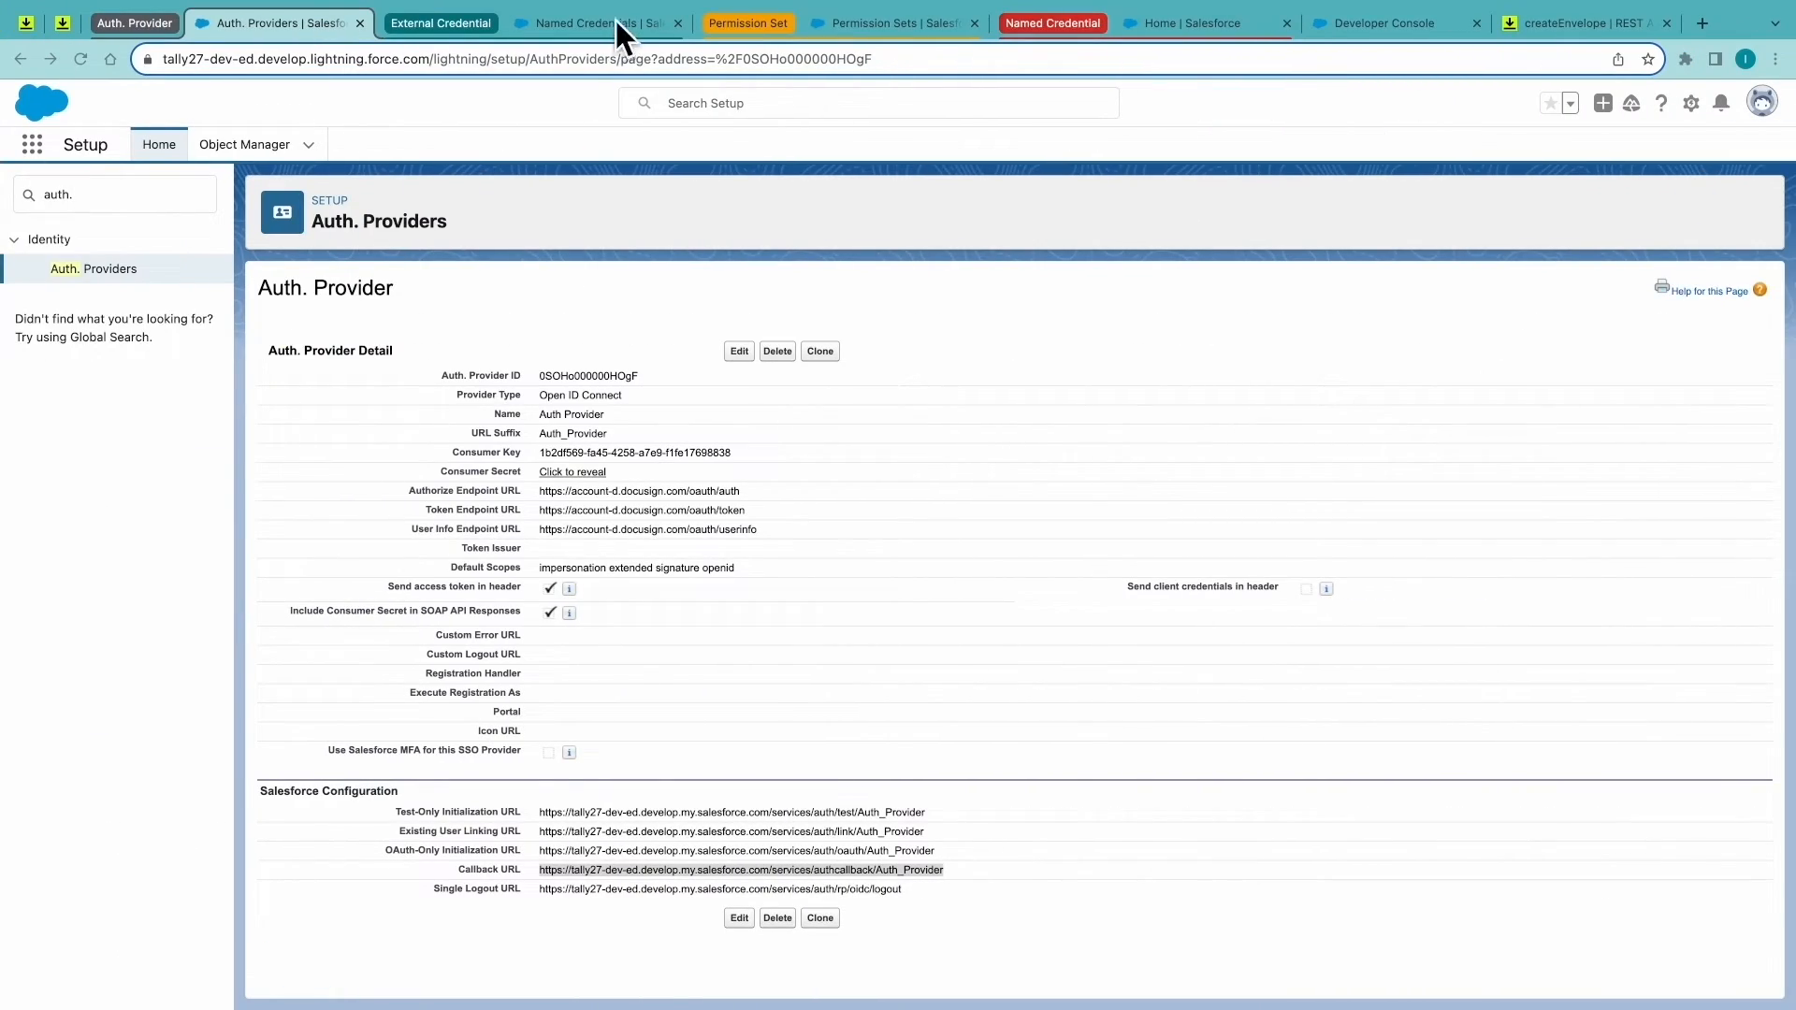
click(611, 23)
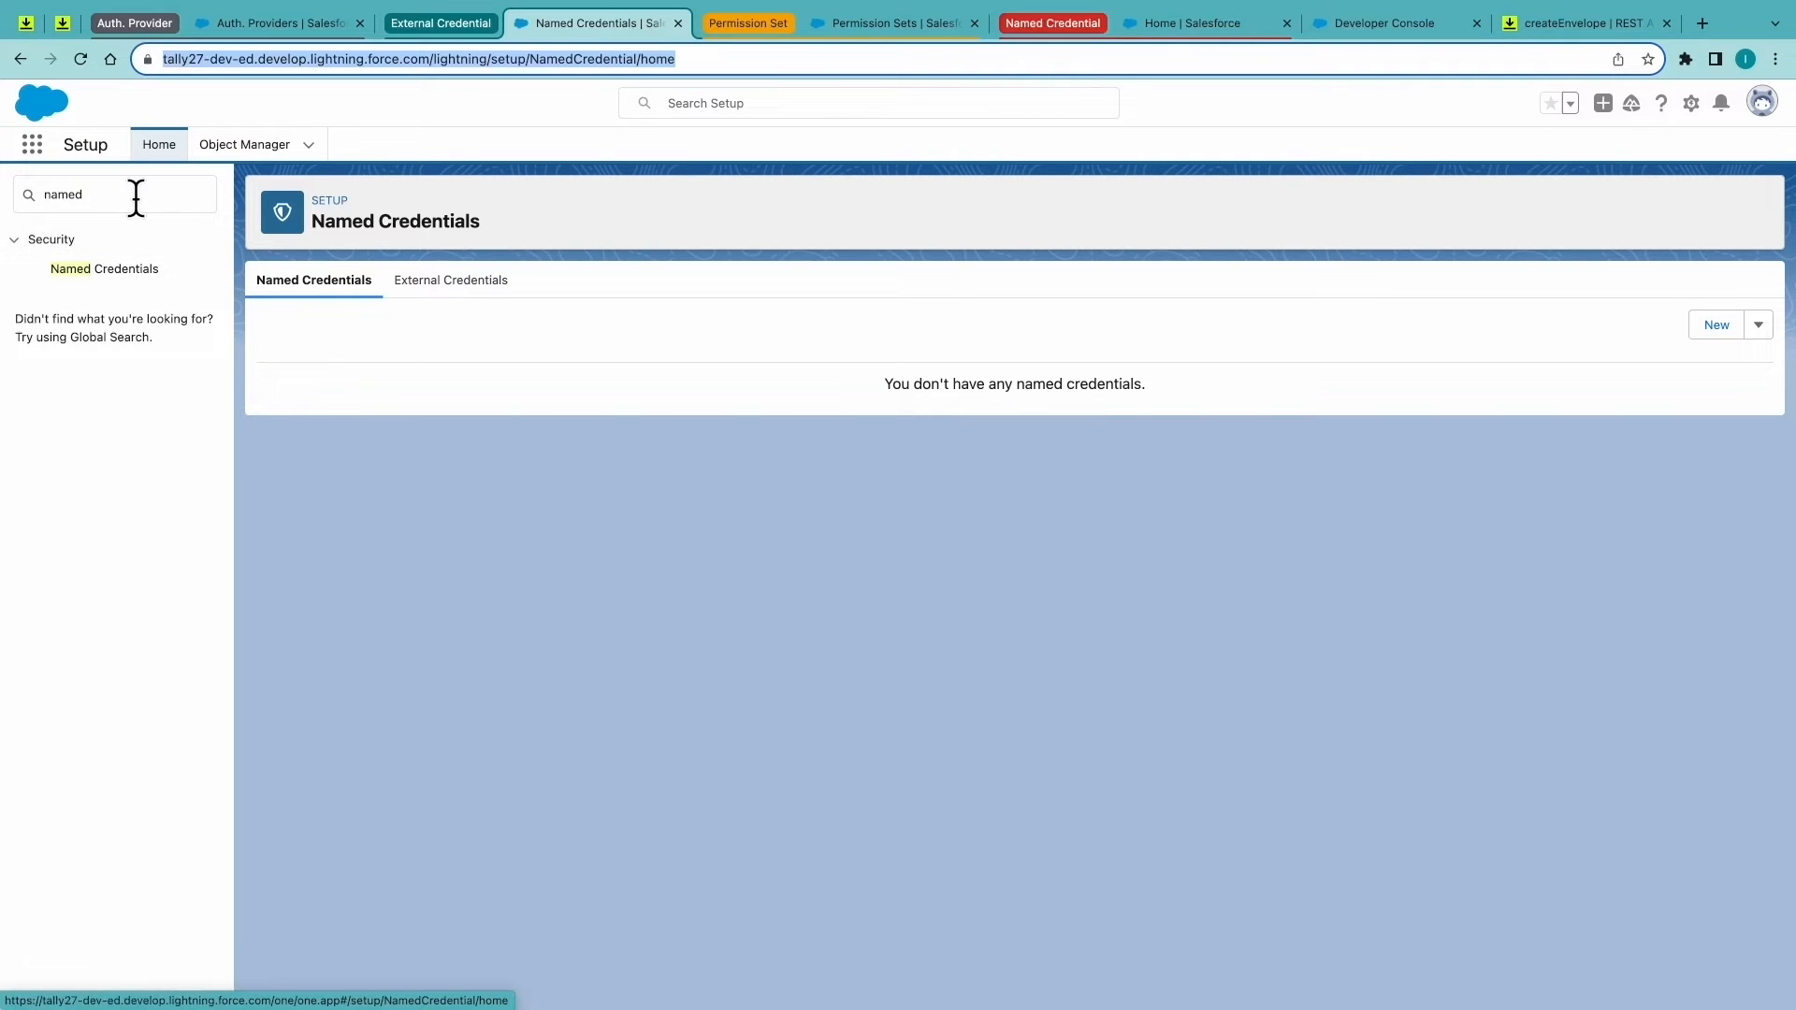
Create a new external credential labelled External Credentials with name External_Credentials.
click(458, 290)
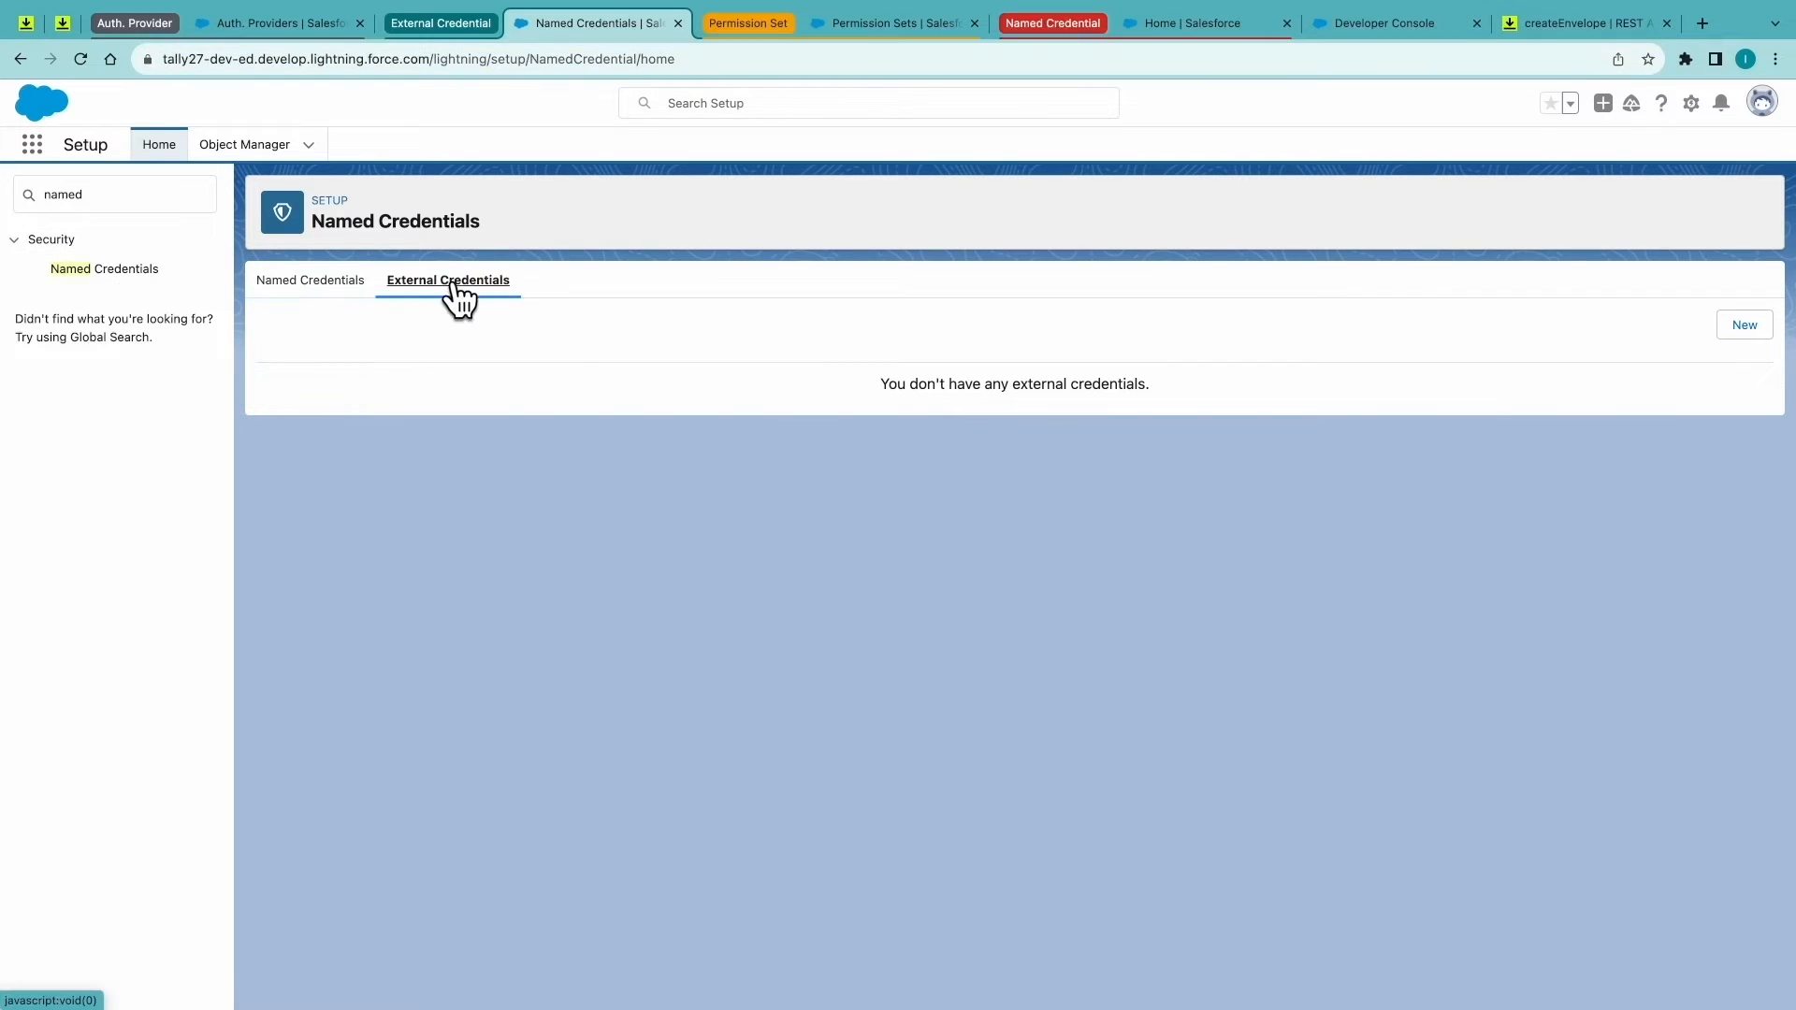
click(1745, 326)
text(External Crede)
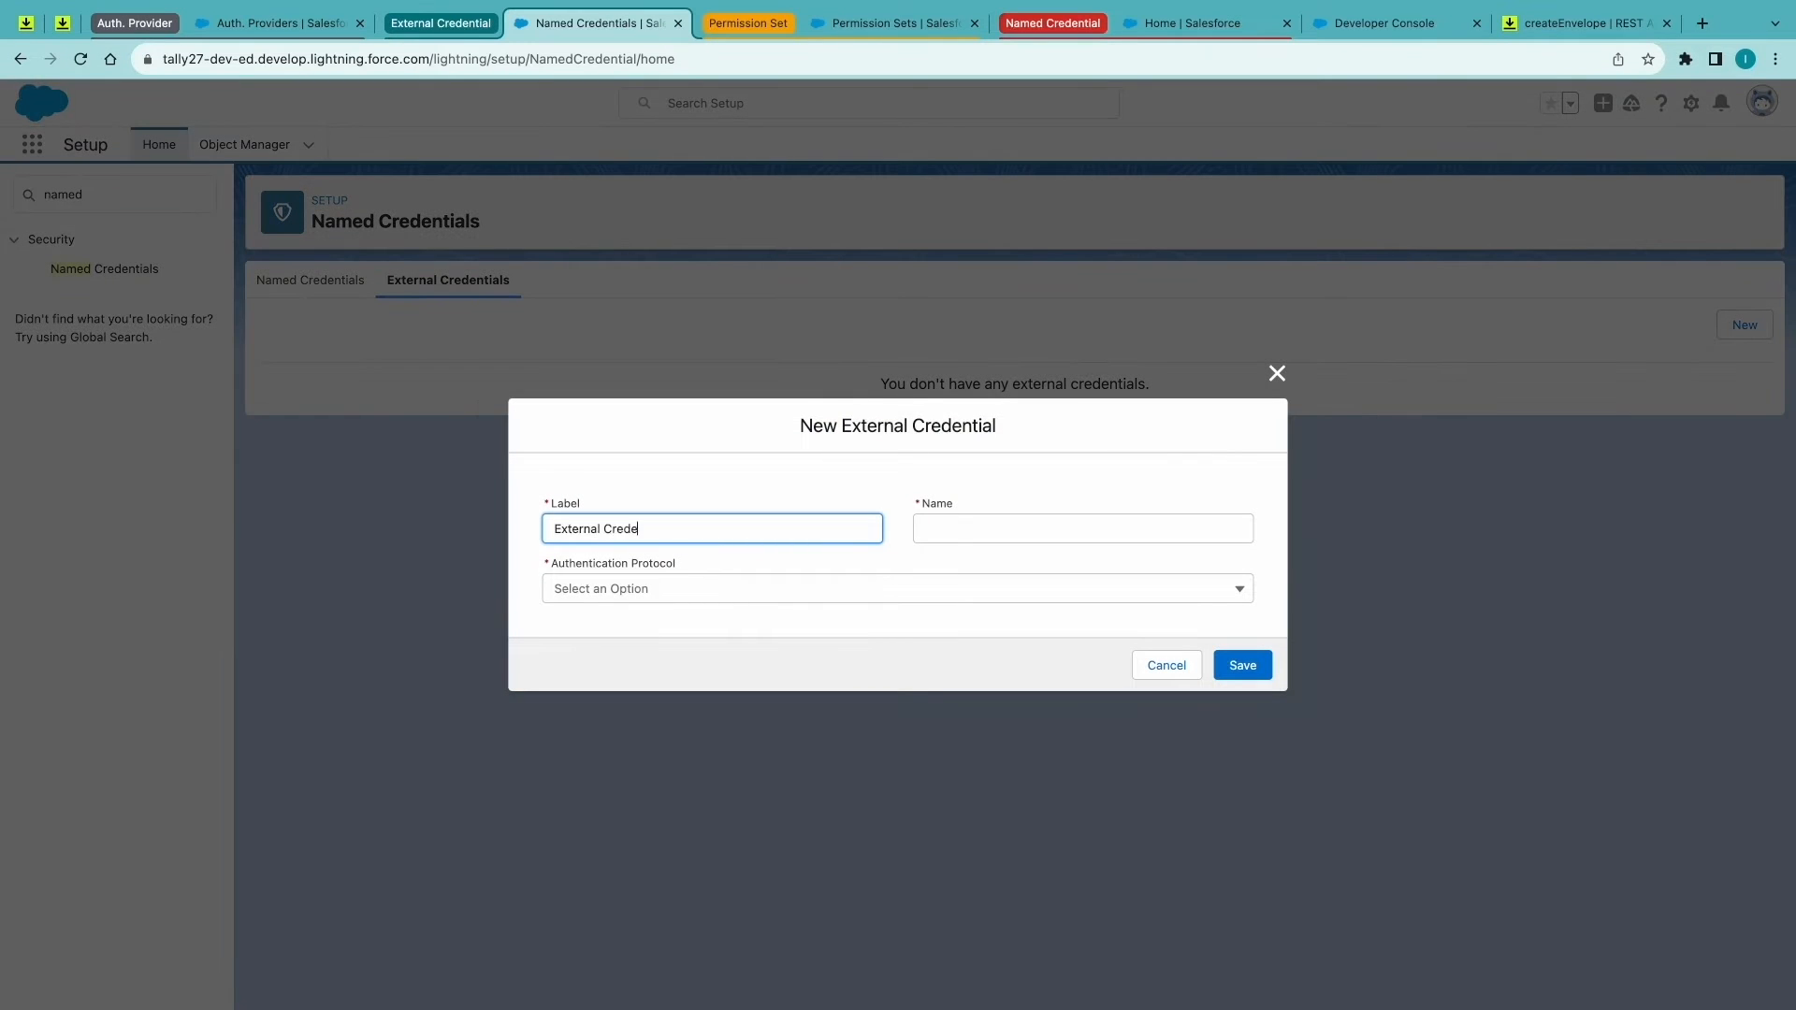
text(ntials)
key(ctrl+a)
key(ctrl+c)
key(Tab)
key(ctrl+v)
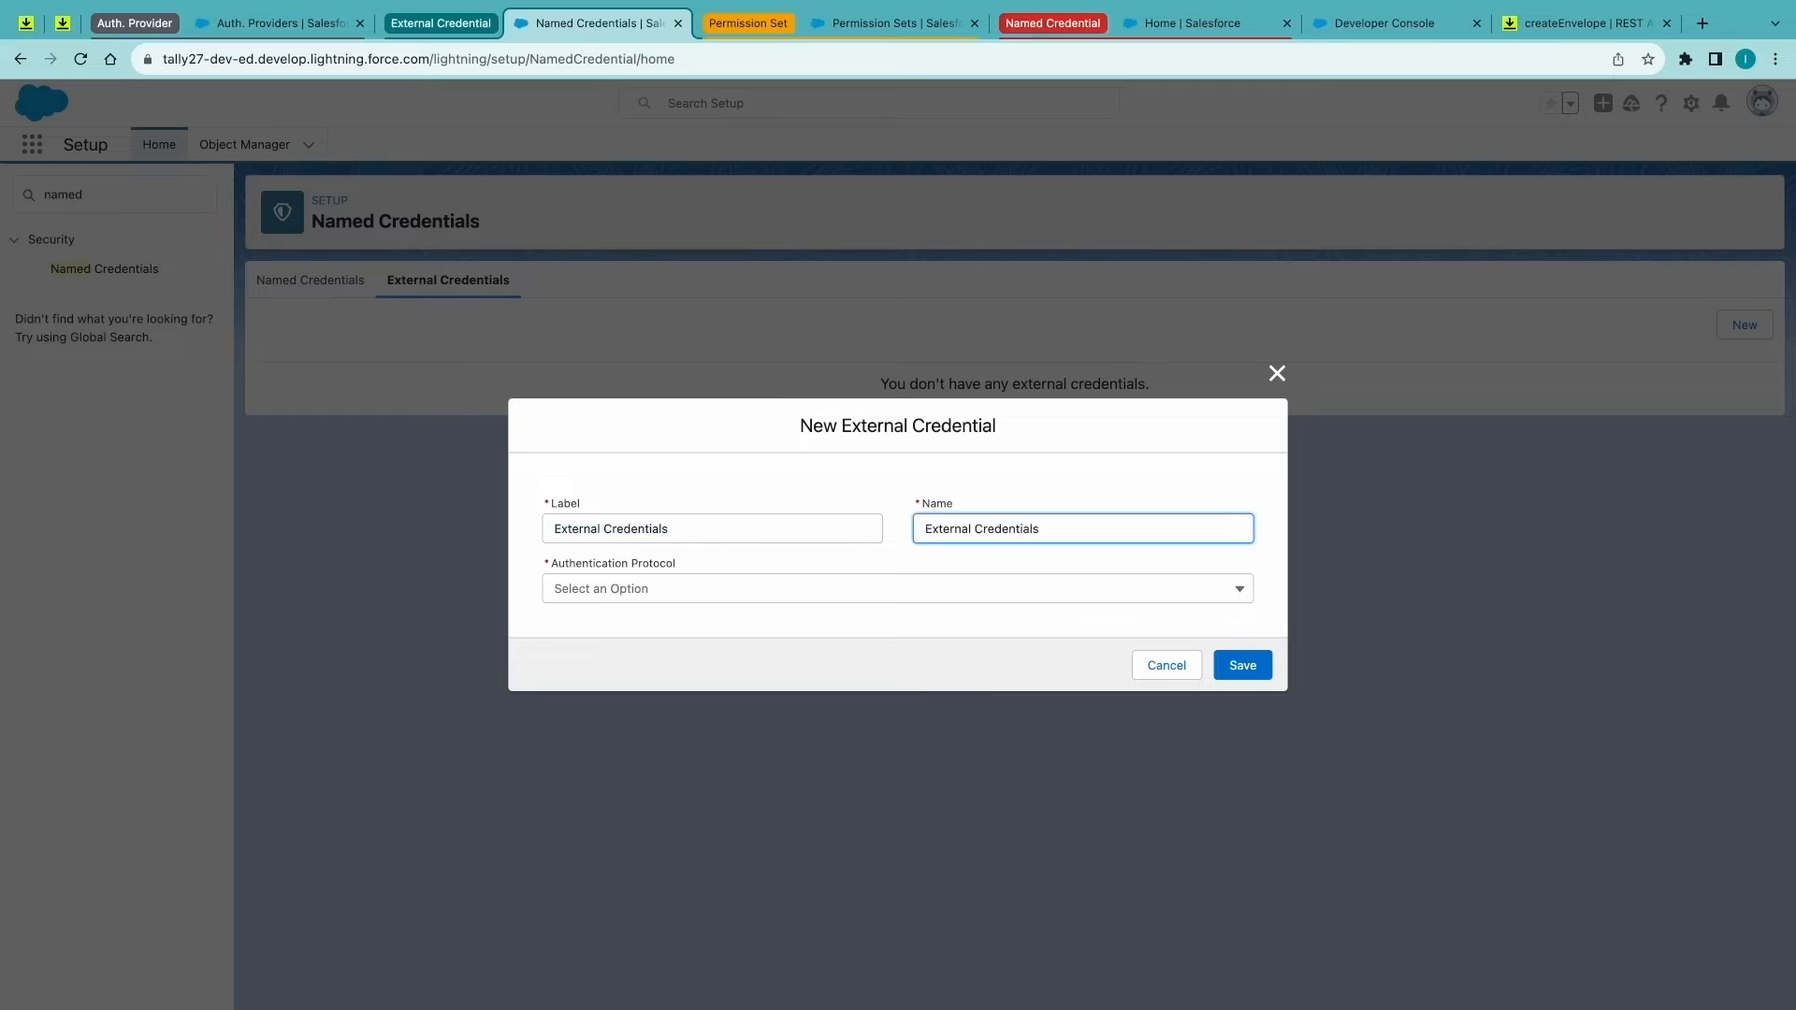
click(980, 528)
key(BackSpace)
text(_)
Set it to OAuth 2.0 with the Auth Provider, save it, and begin adding a principal.
click(976, 589)
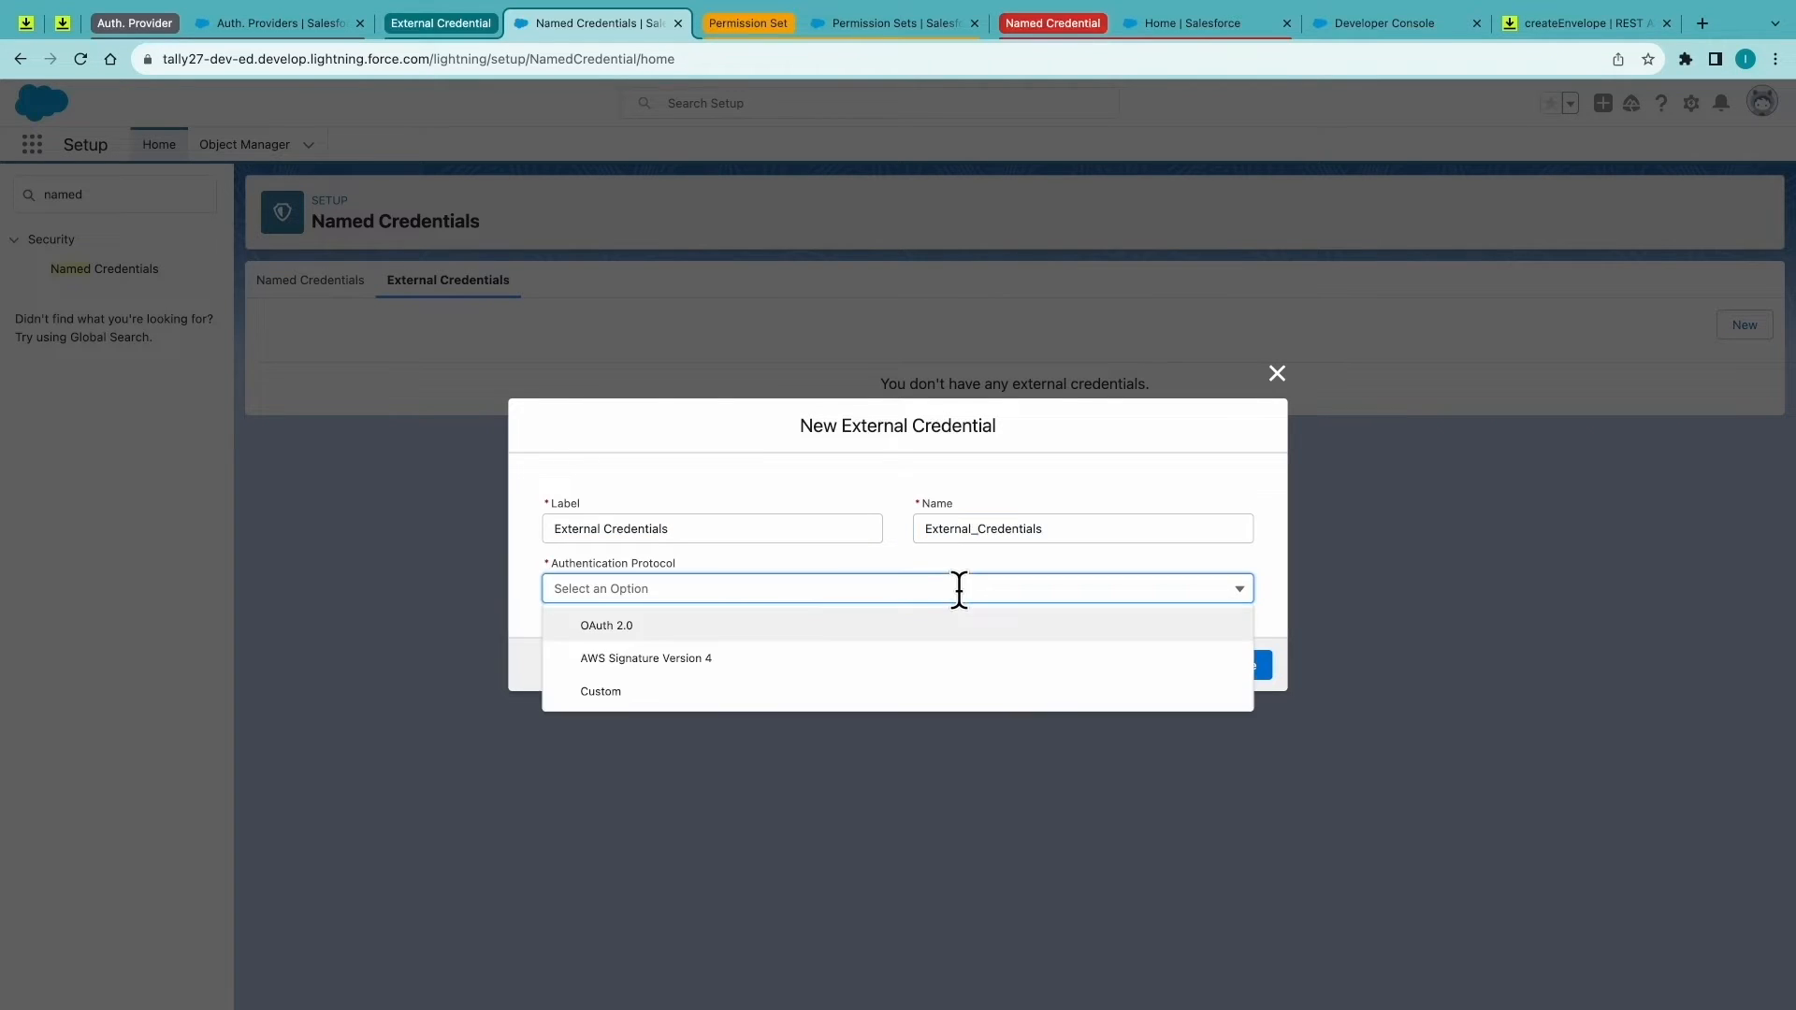
click(825, 627)
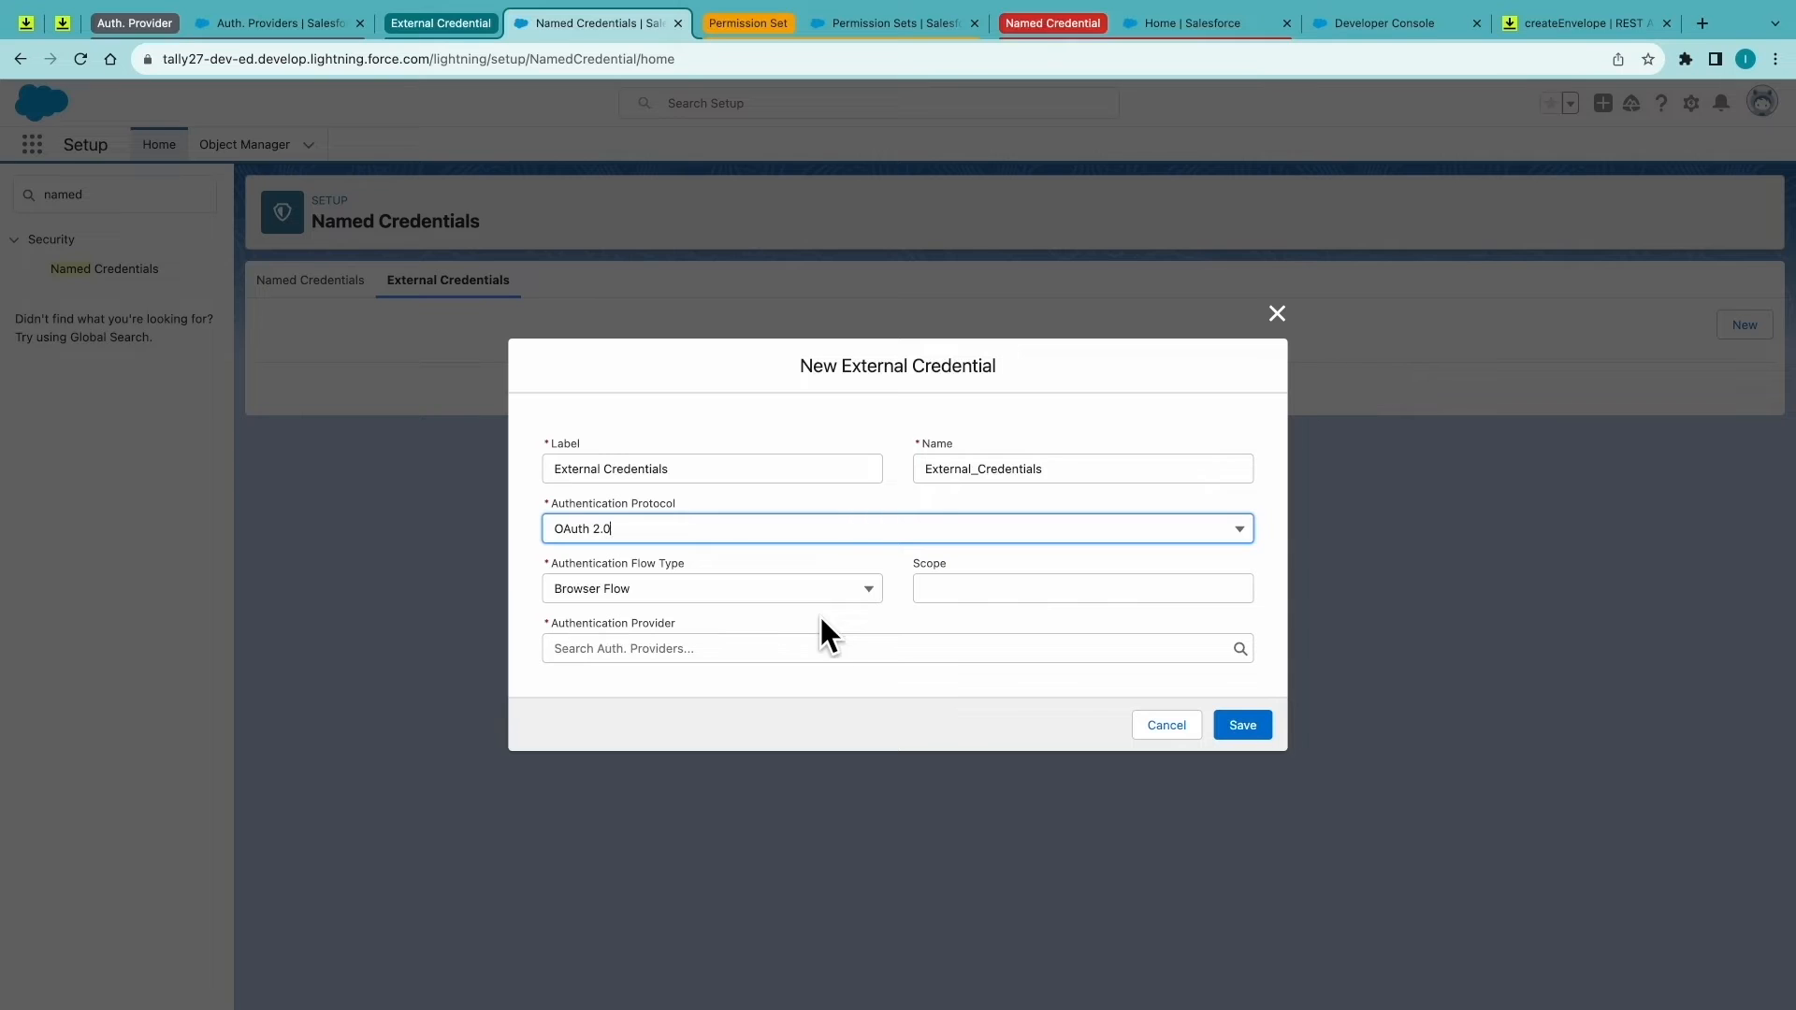
click(835, 646)
click(780, 688)
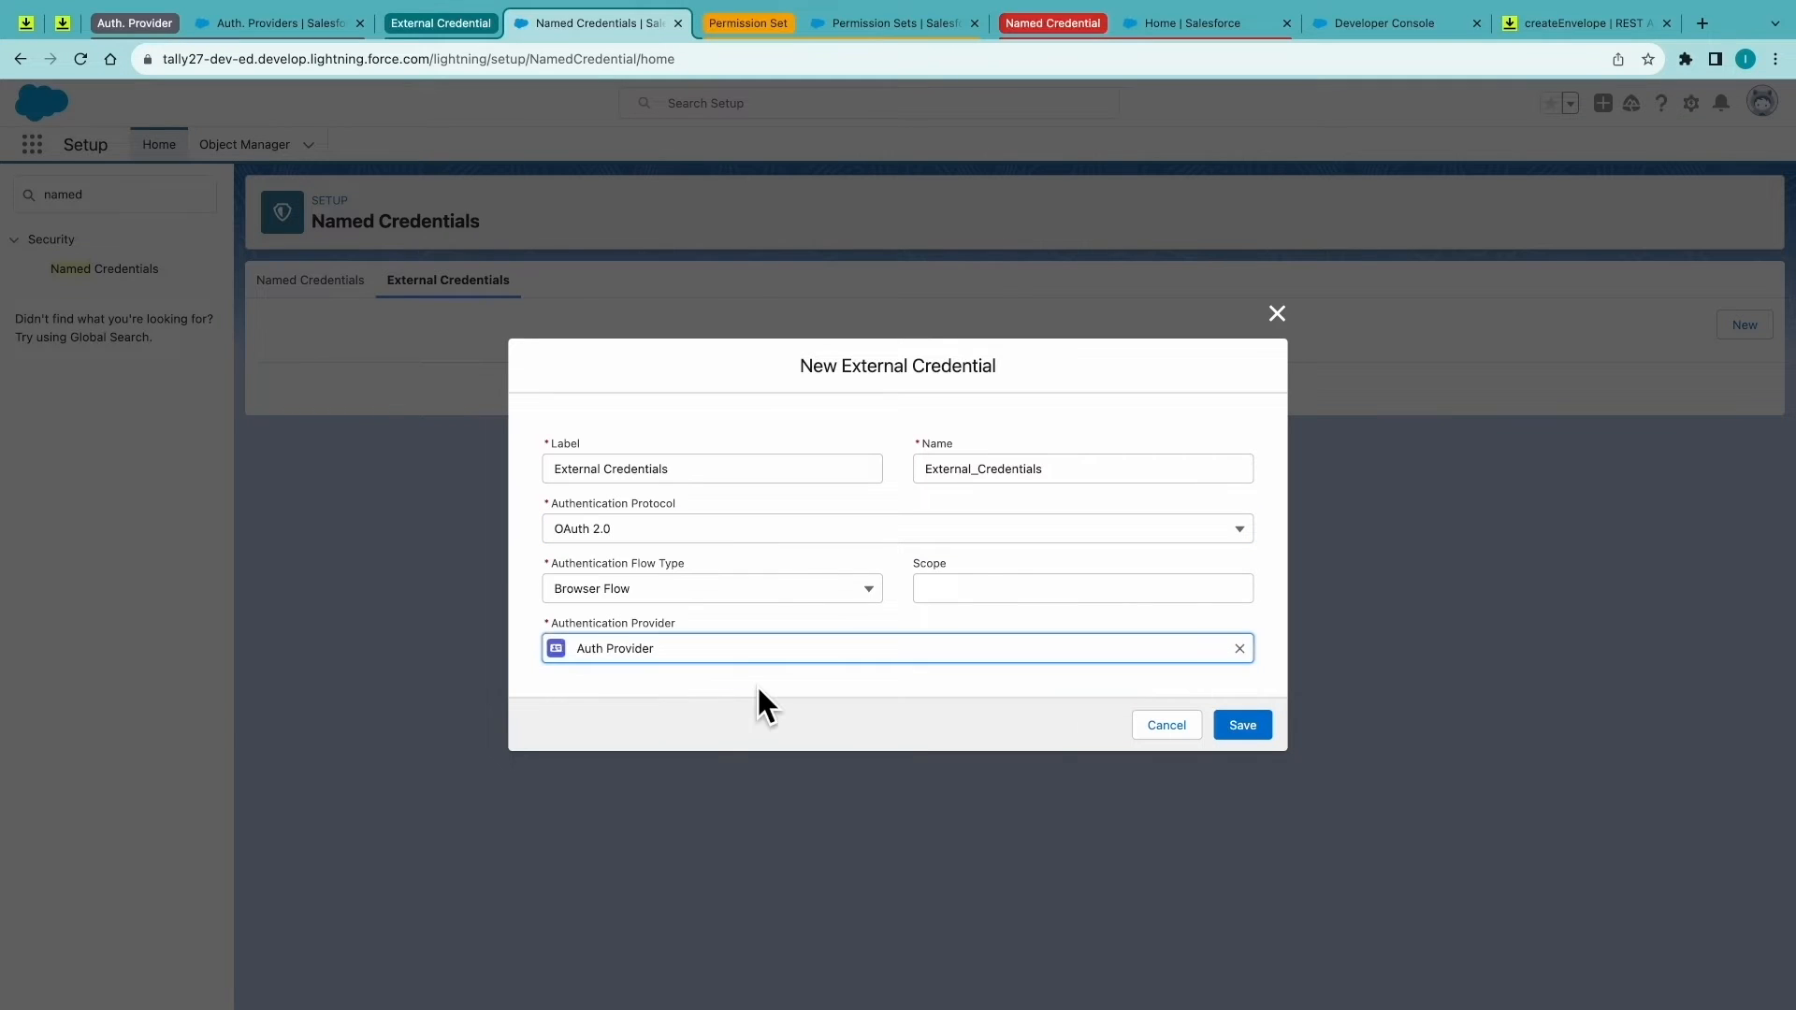
click(1244, 725)
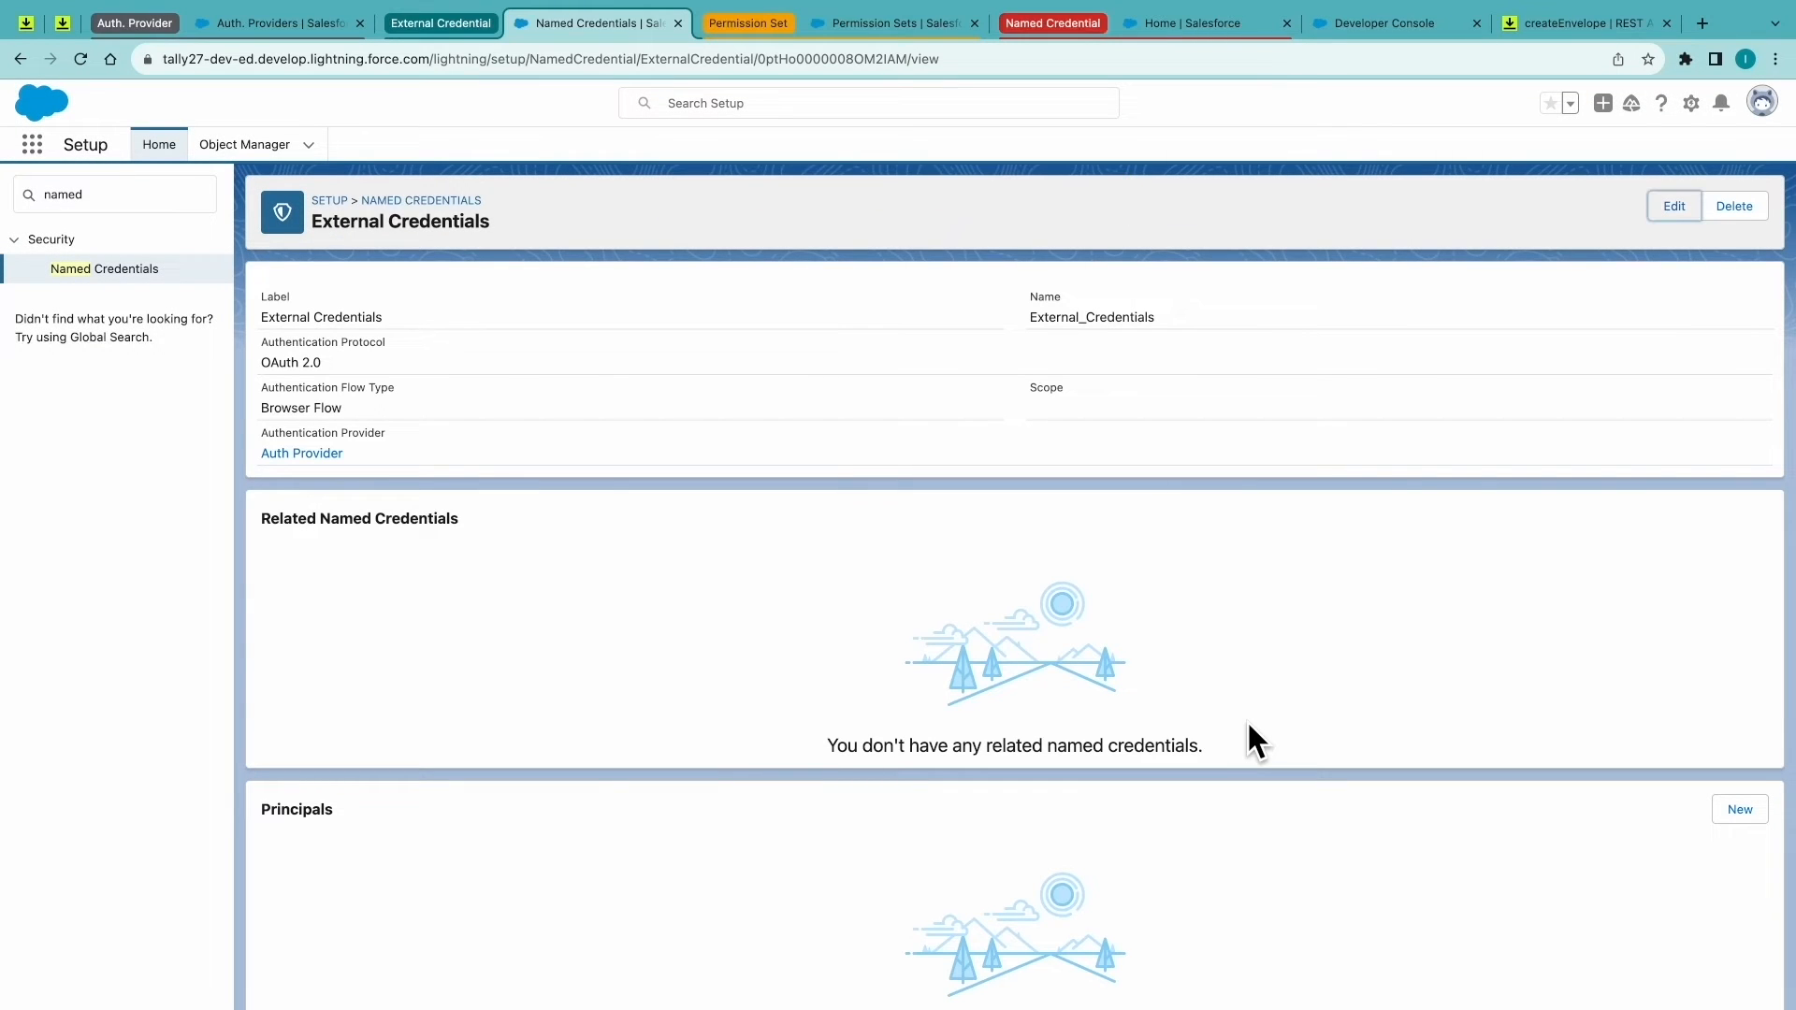
click(1746, 807)
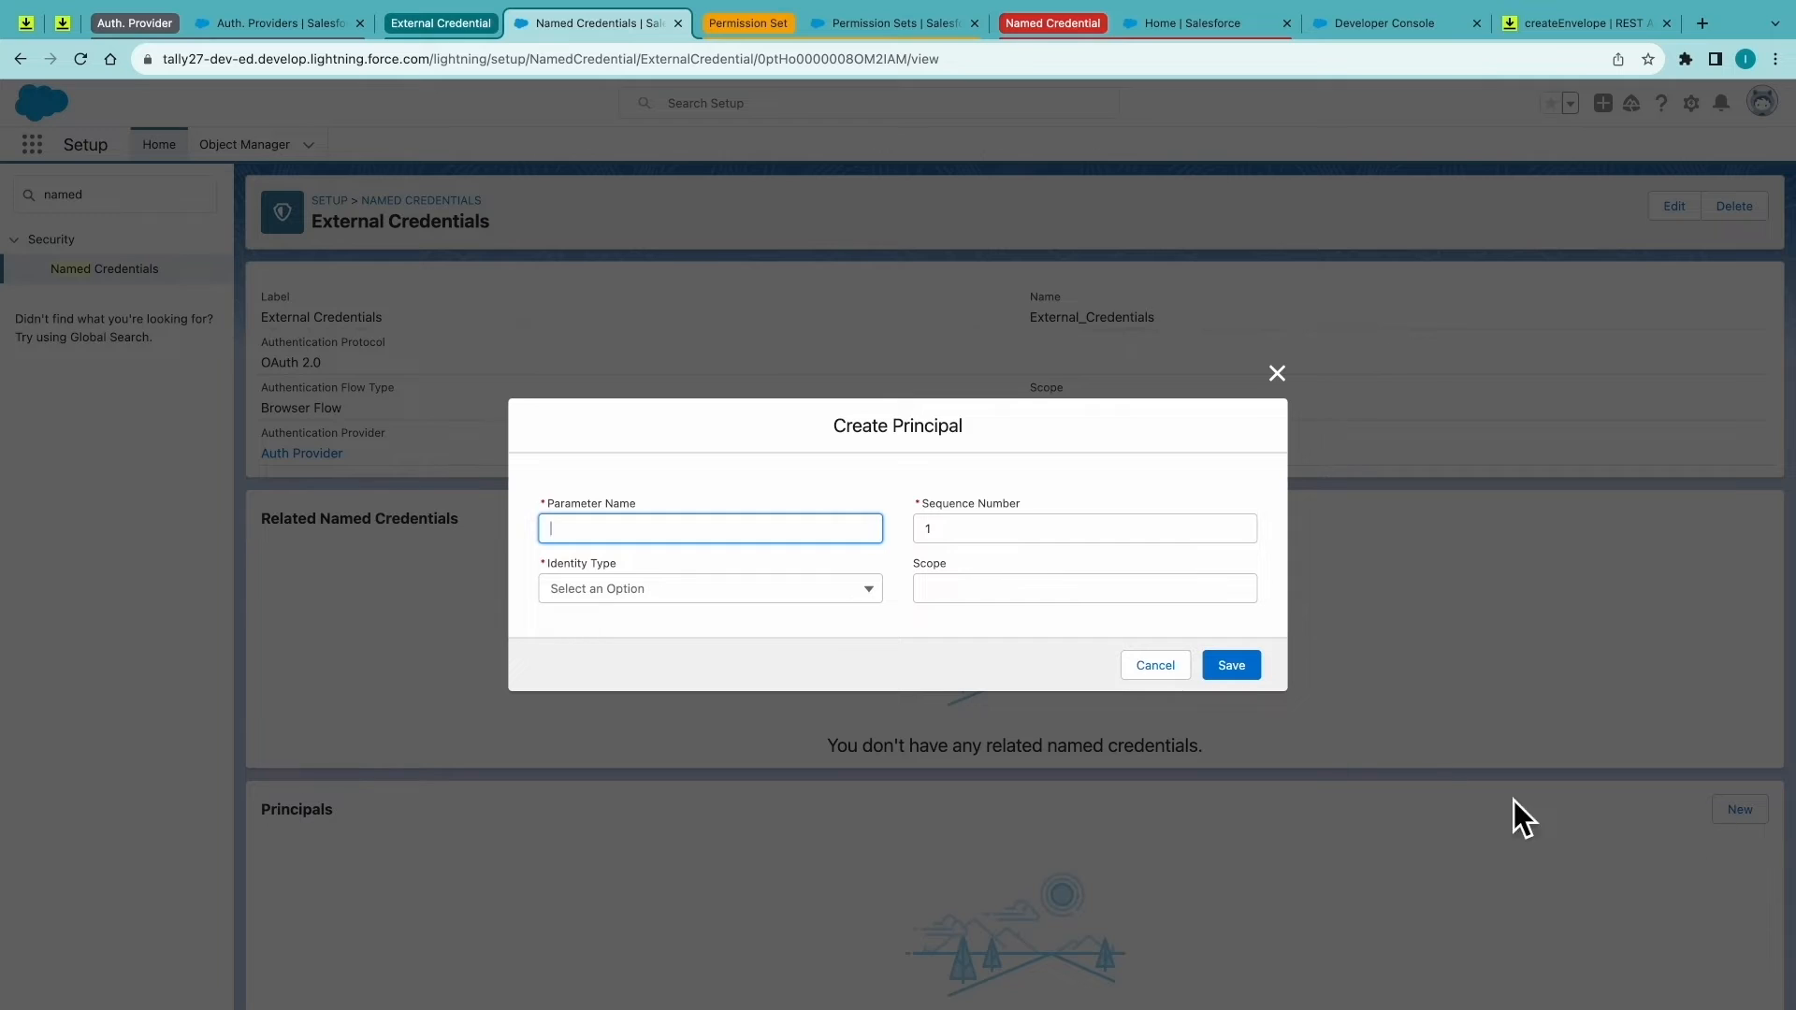
text(Permission Set Acc)
text(ess)
Save a Named Principal called Permission Set Access on the external credential.
click(780, 586)
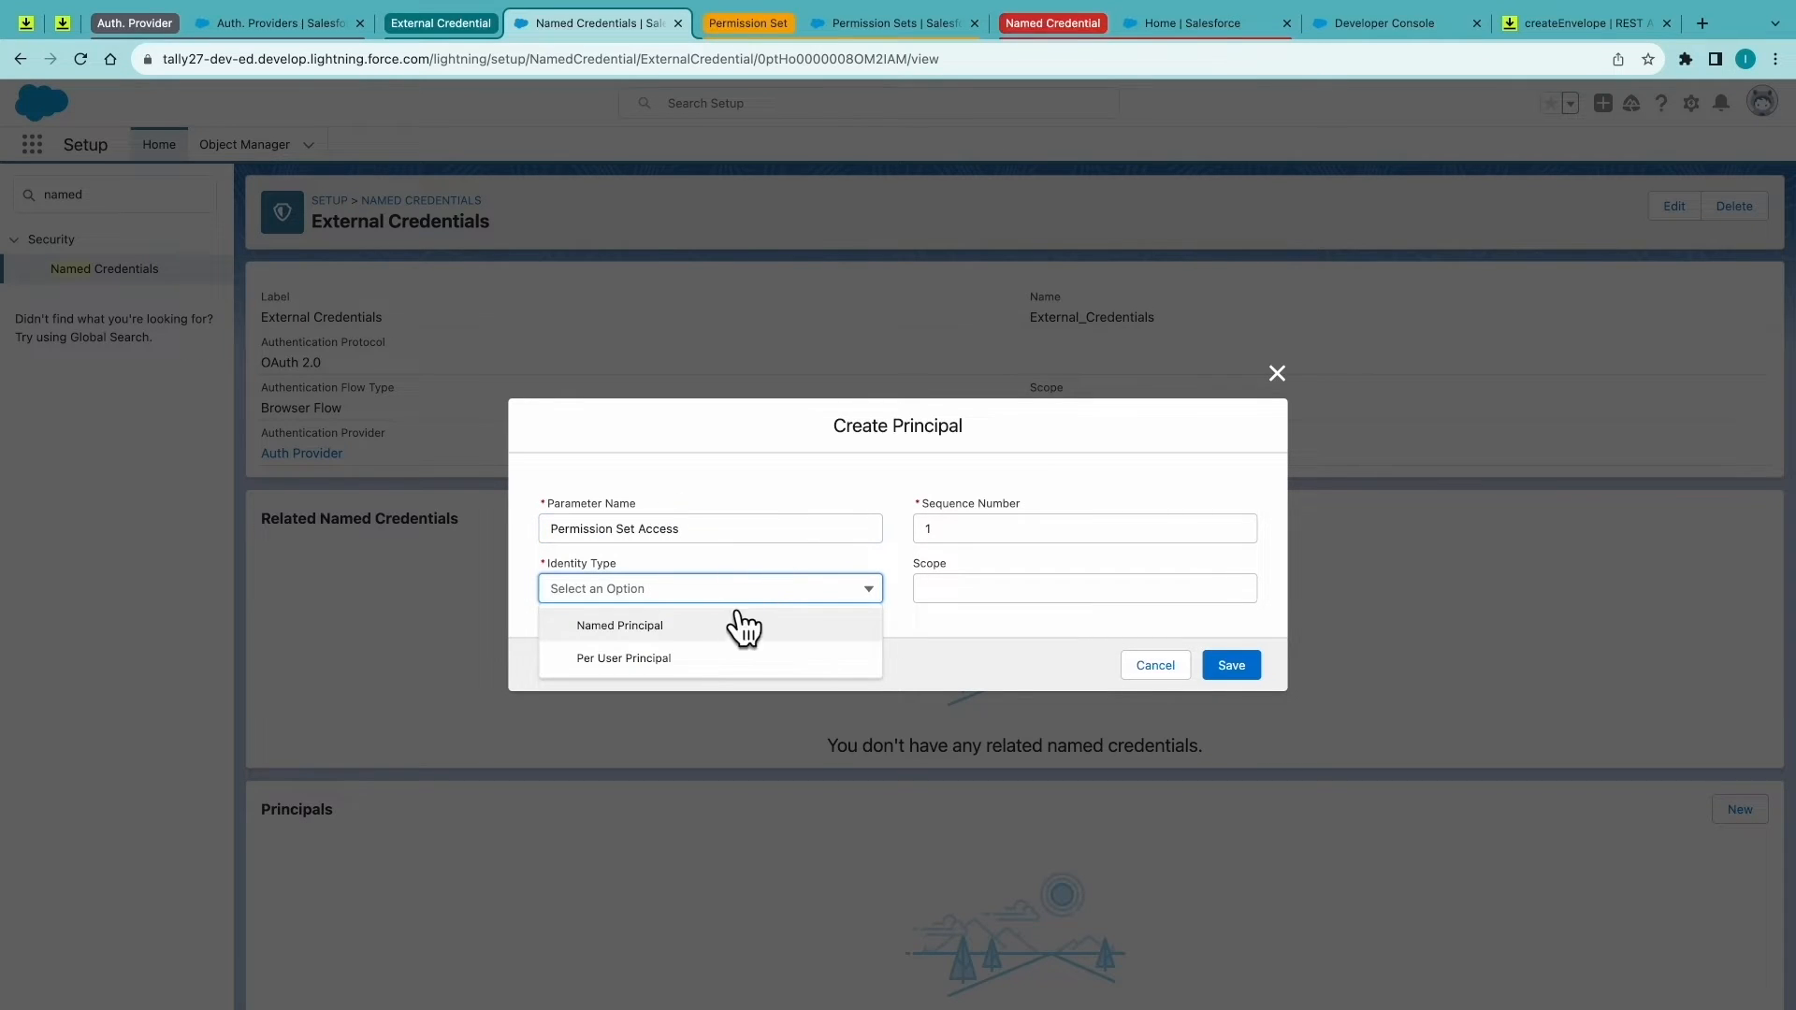
click(685, 629)
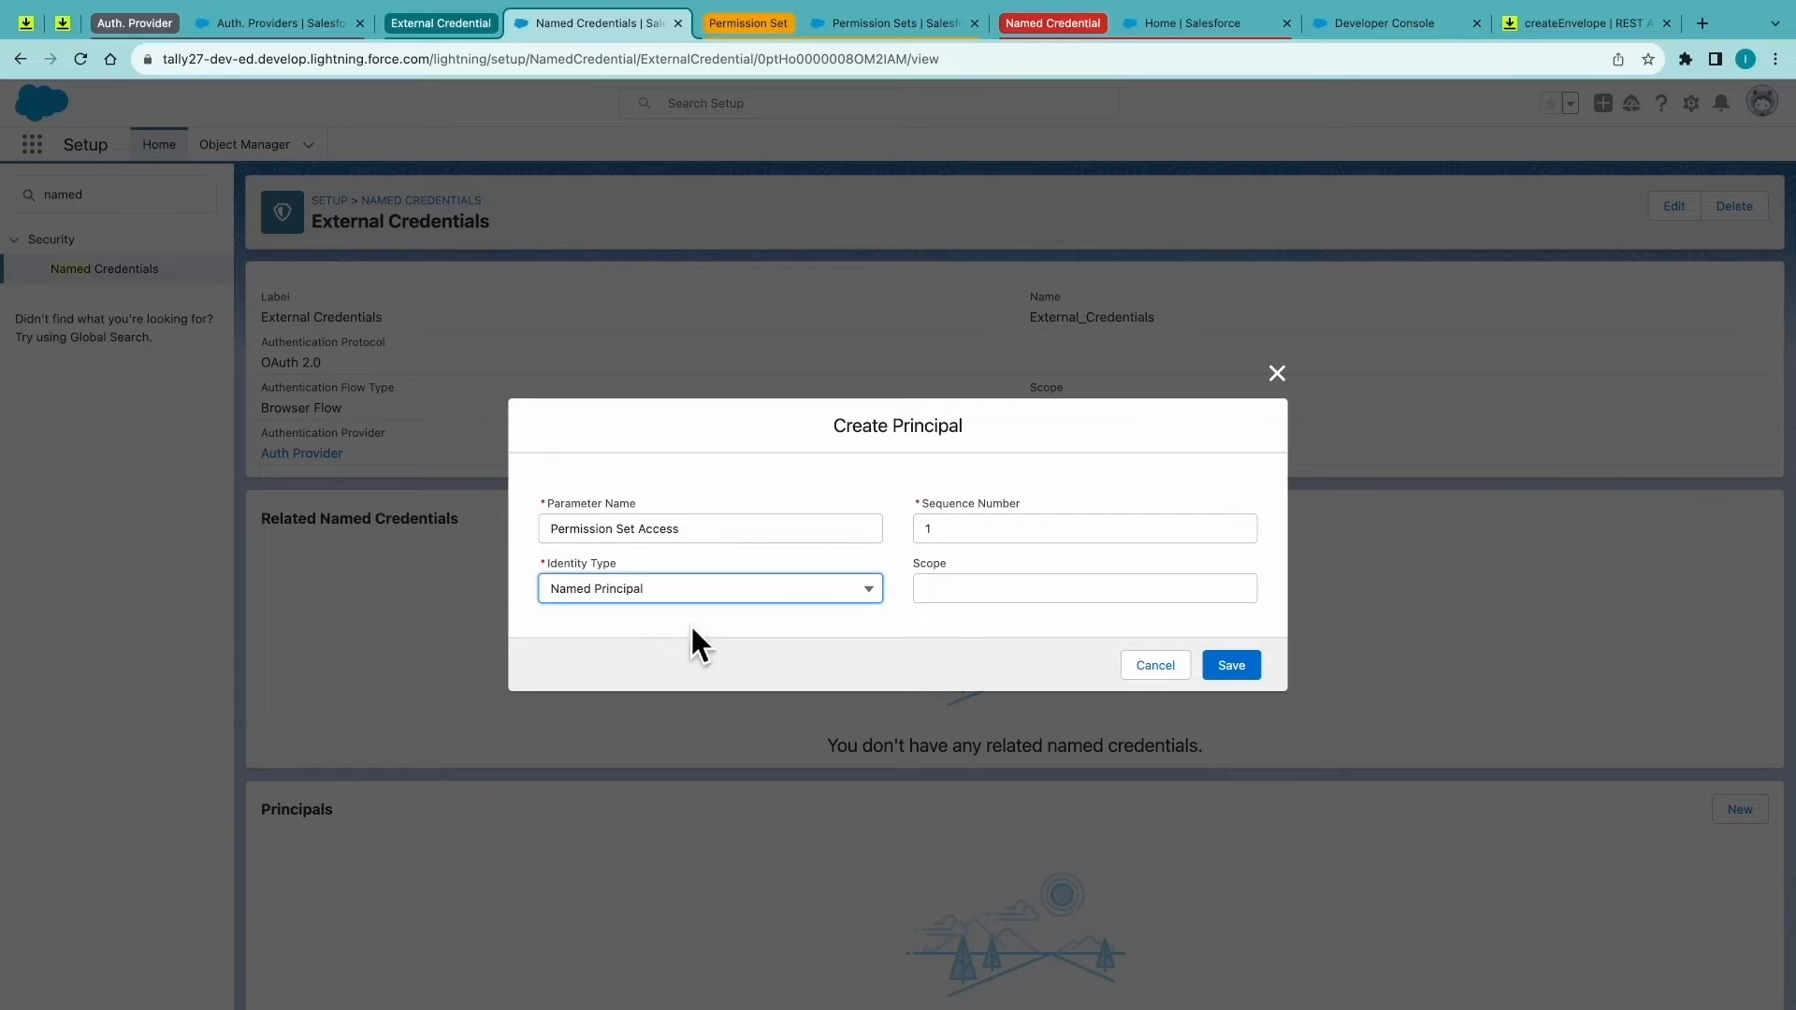
click(1236, 668)
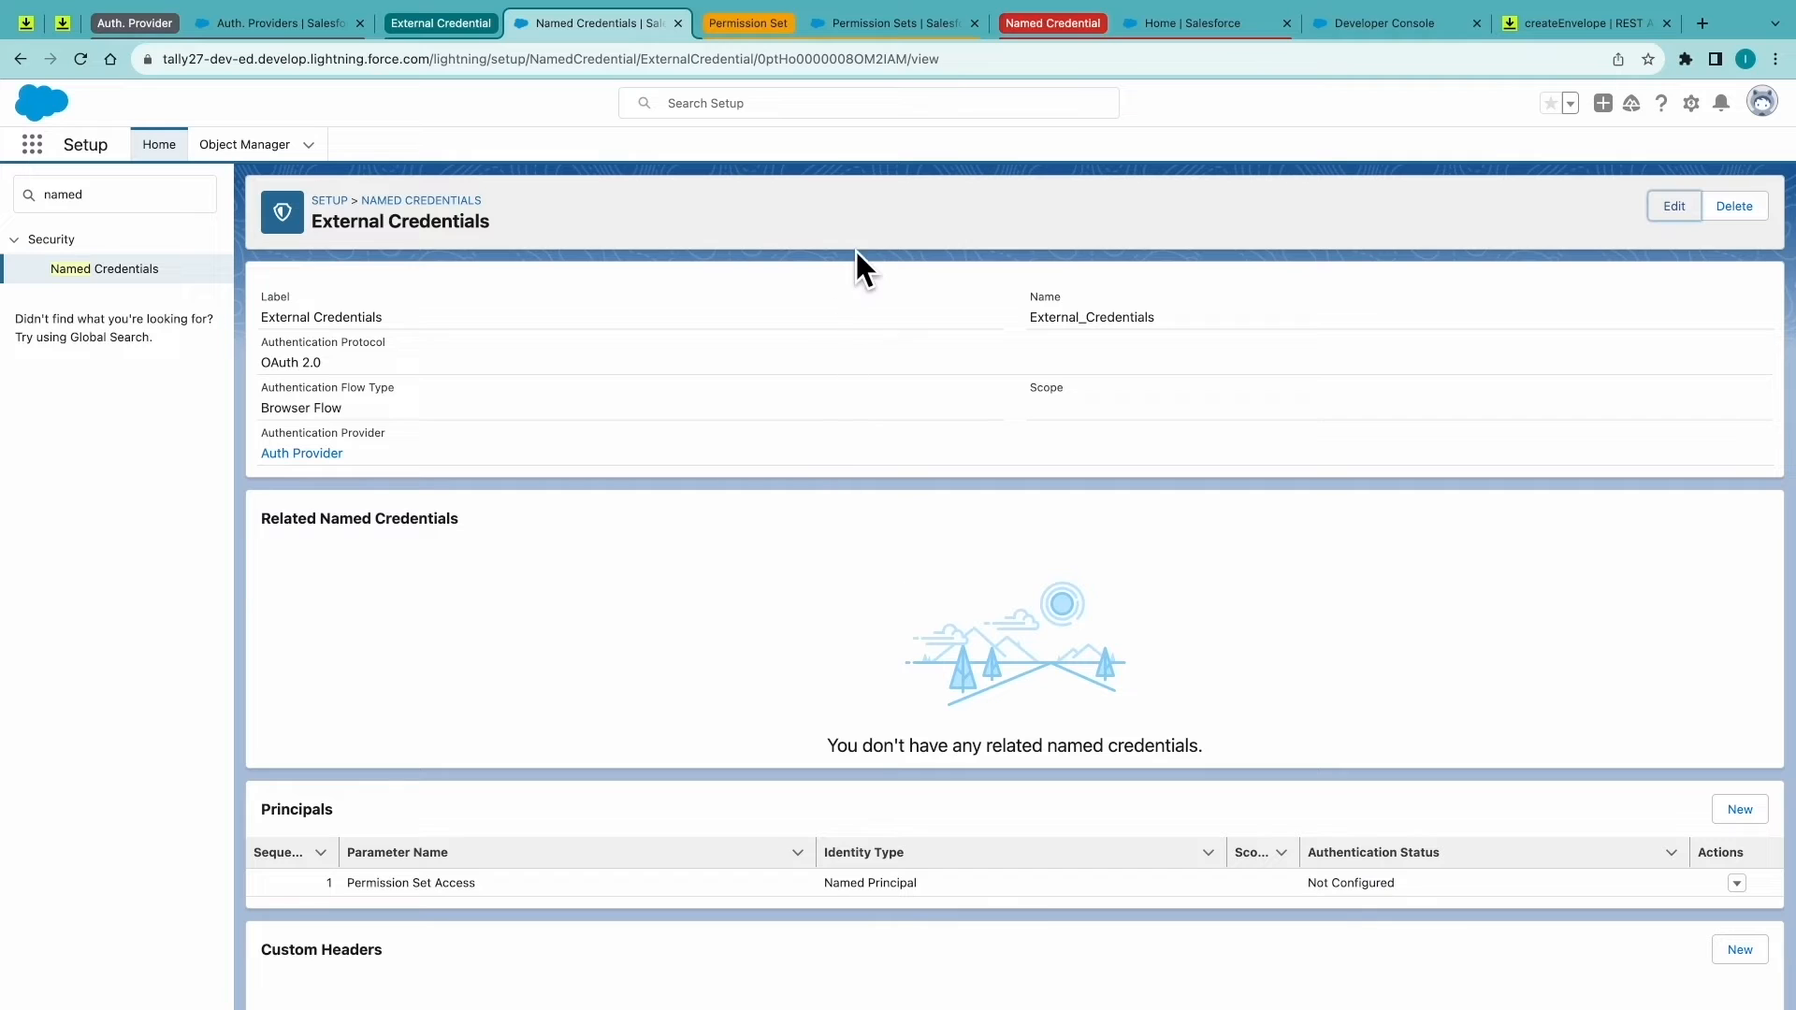
Create and save a permission set labelled Named Credentials Permissions.
click(888, 25)
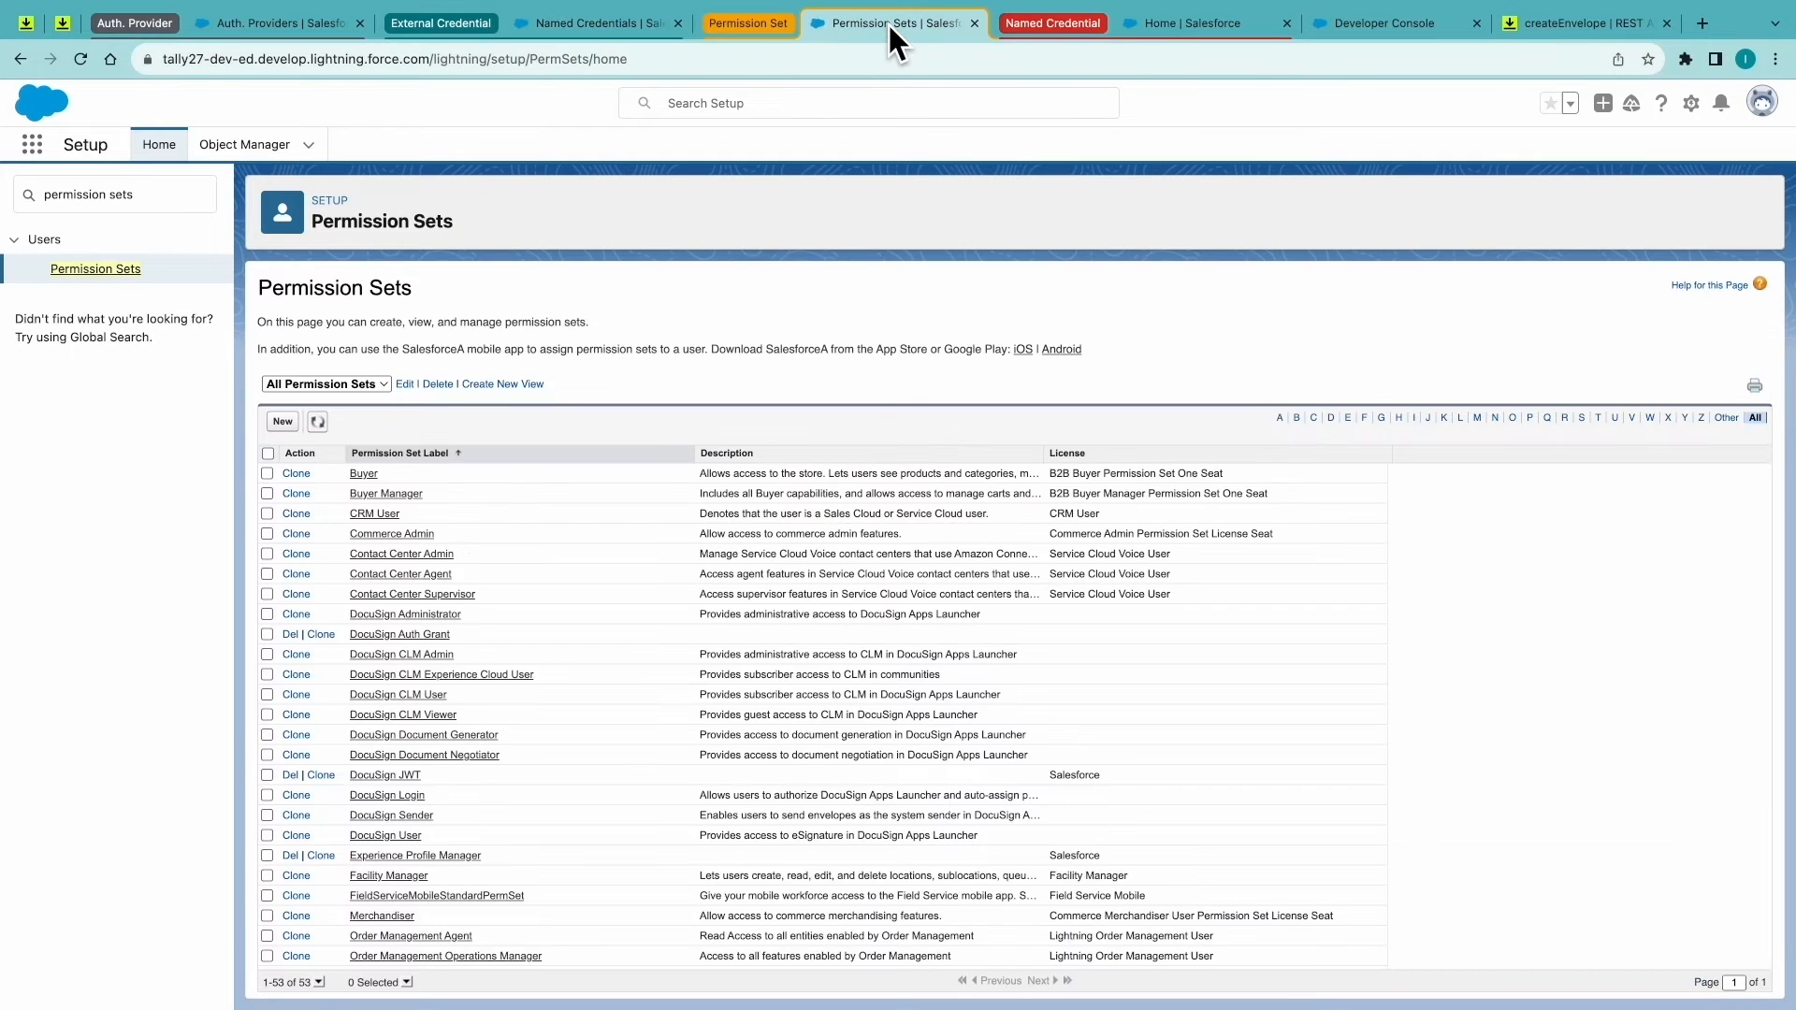
click(284, 421)
text(Named C)
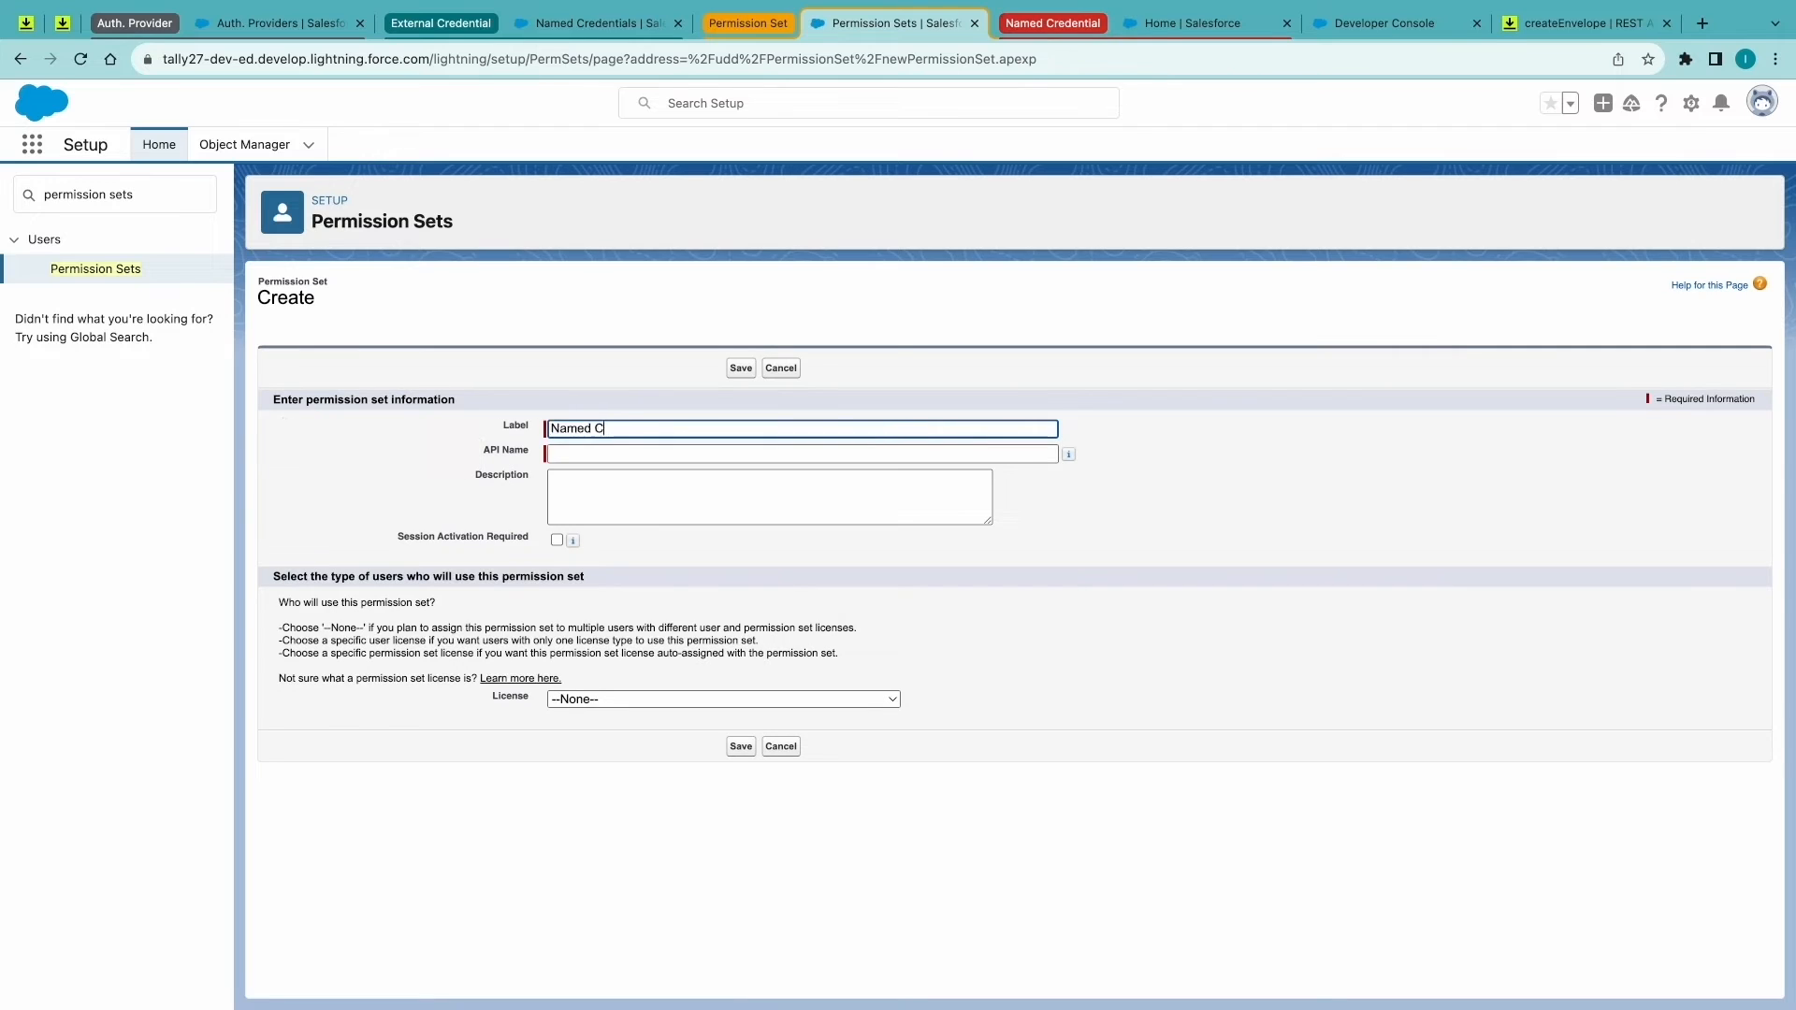
text(redentials Permissions)
key(Tab)
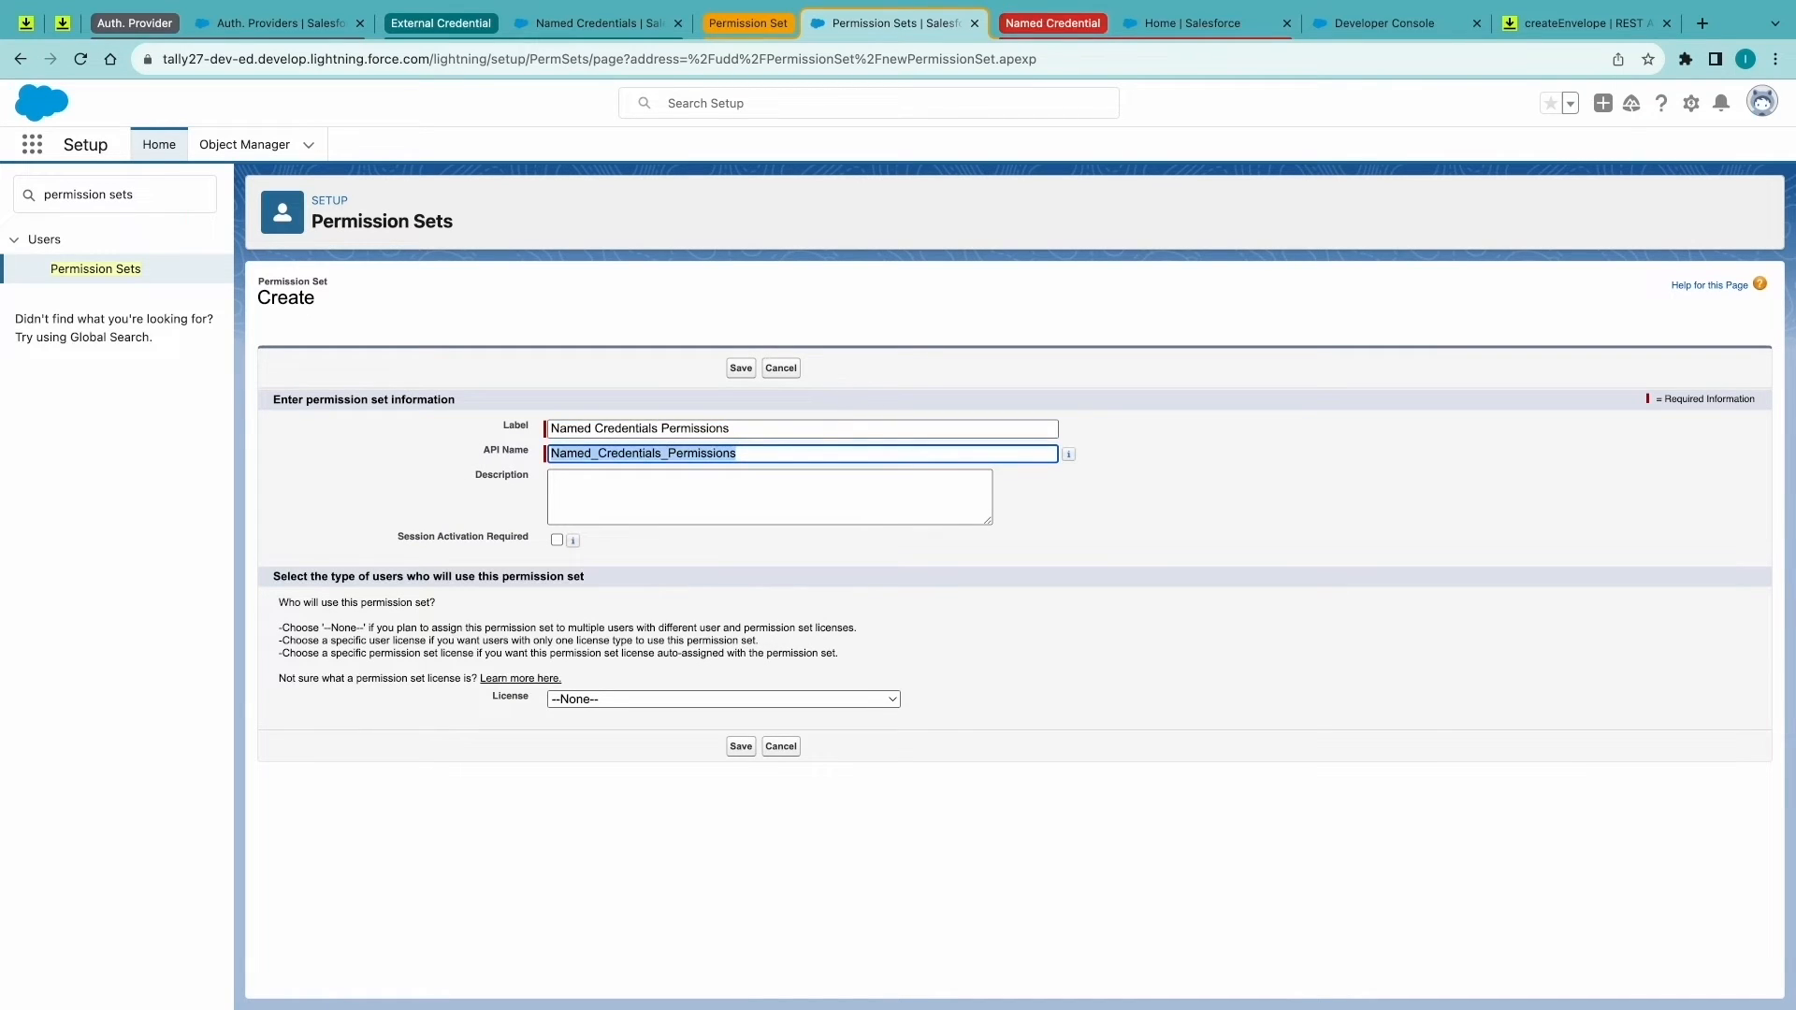
click(730, 746)
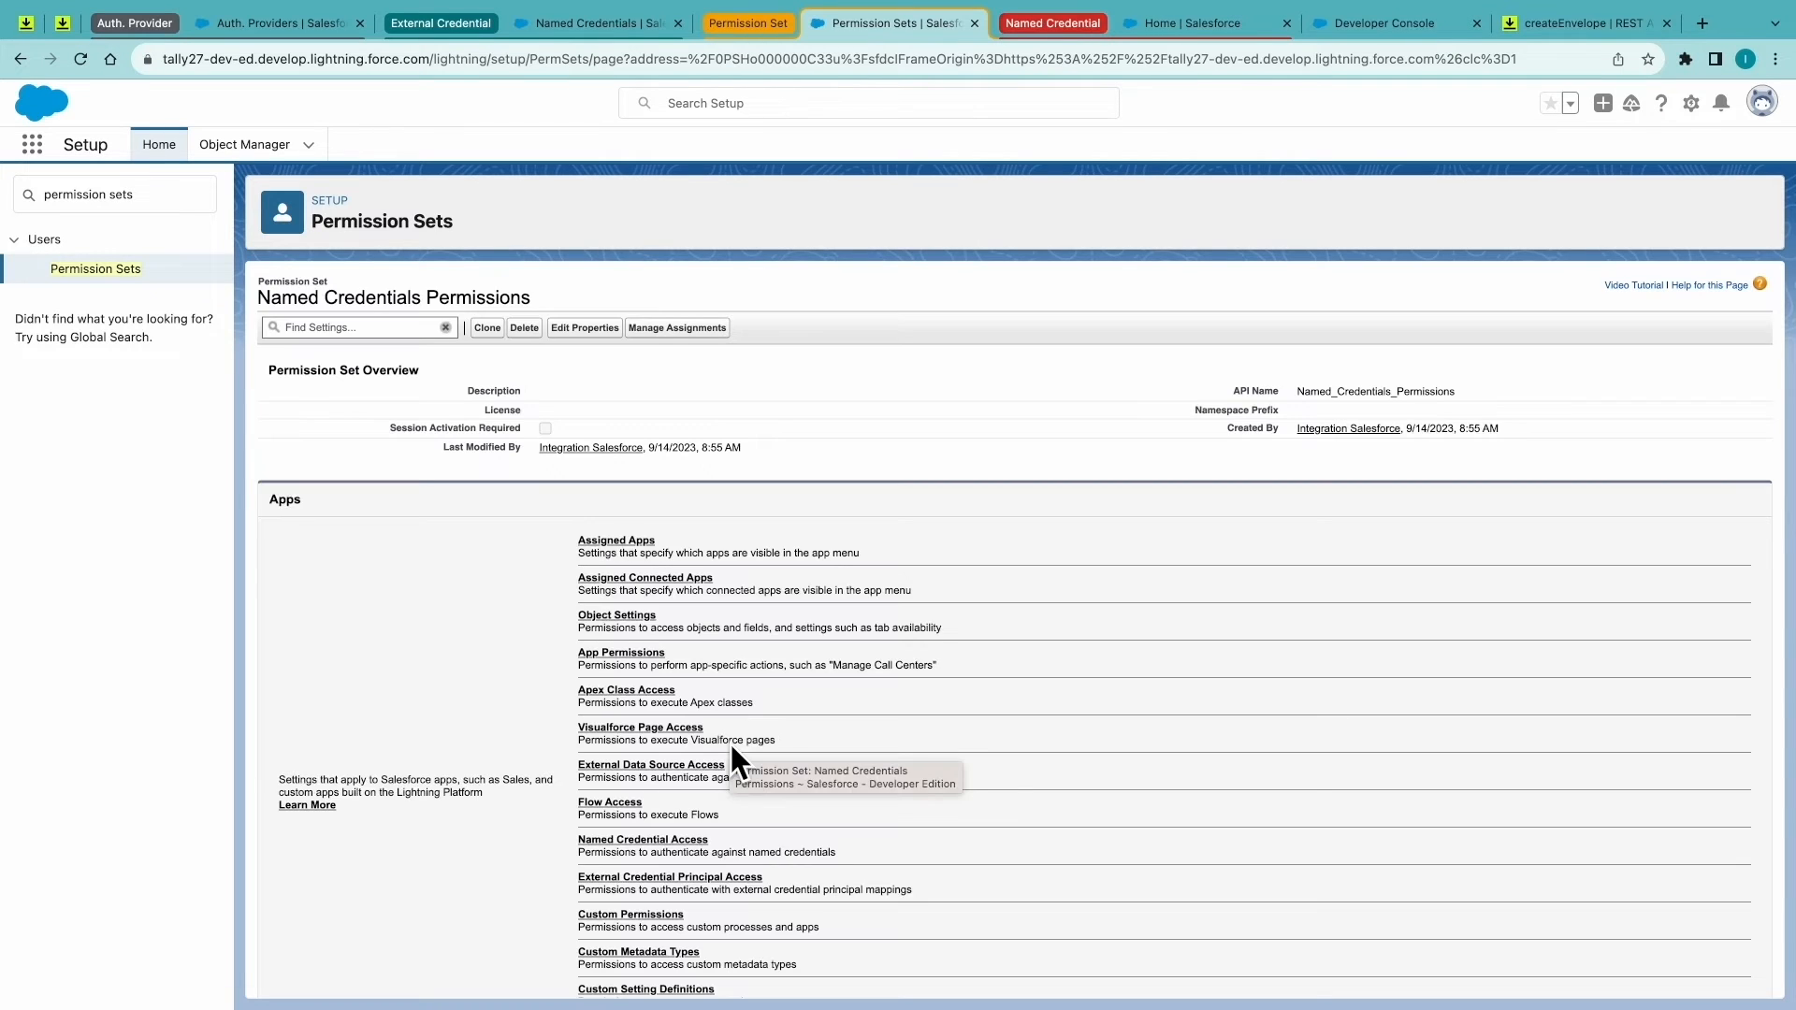
Enable the External_Credentials - Permission Set Access principal in its External Credential Principal Access.
click(721, 880)
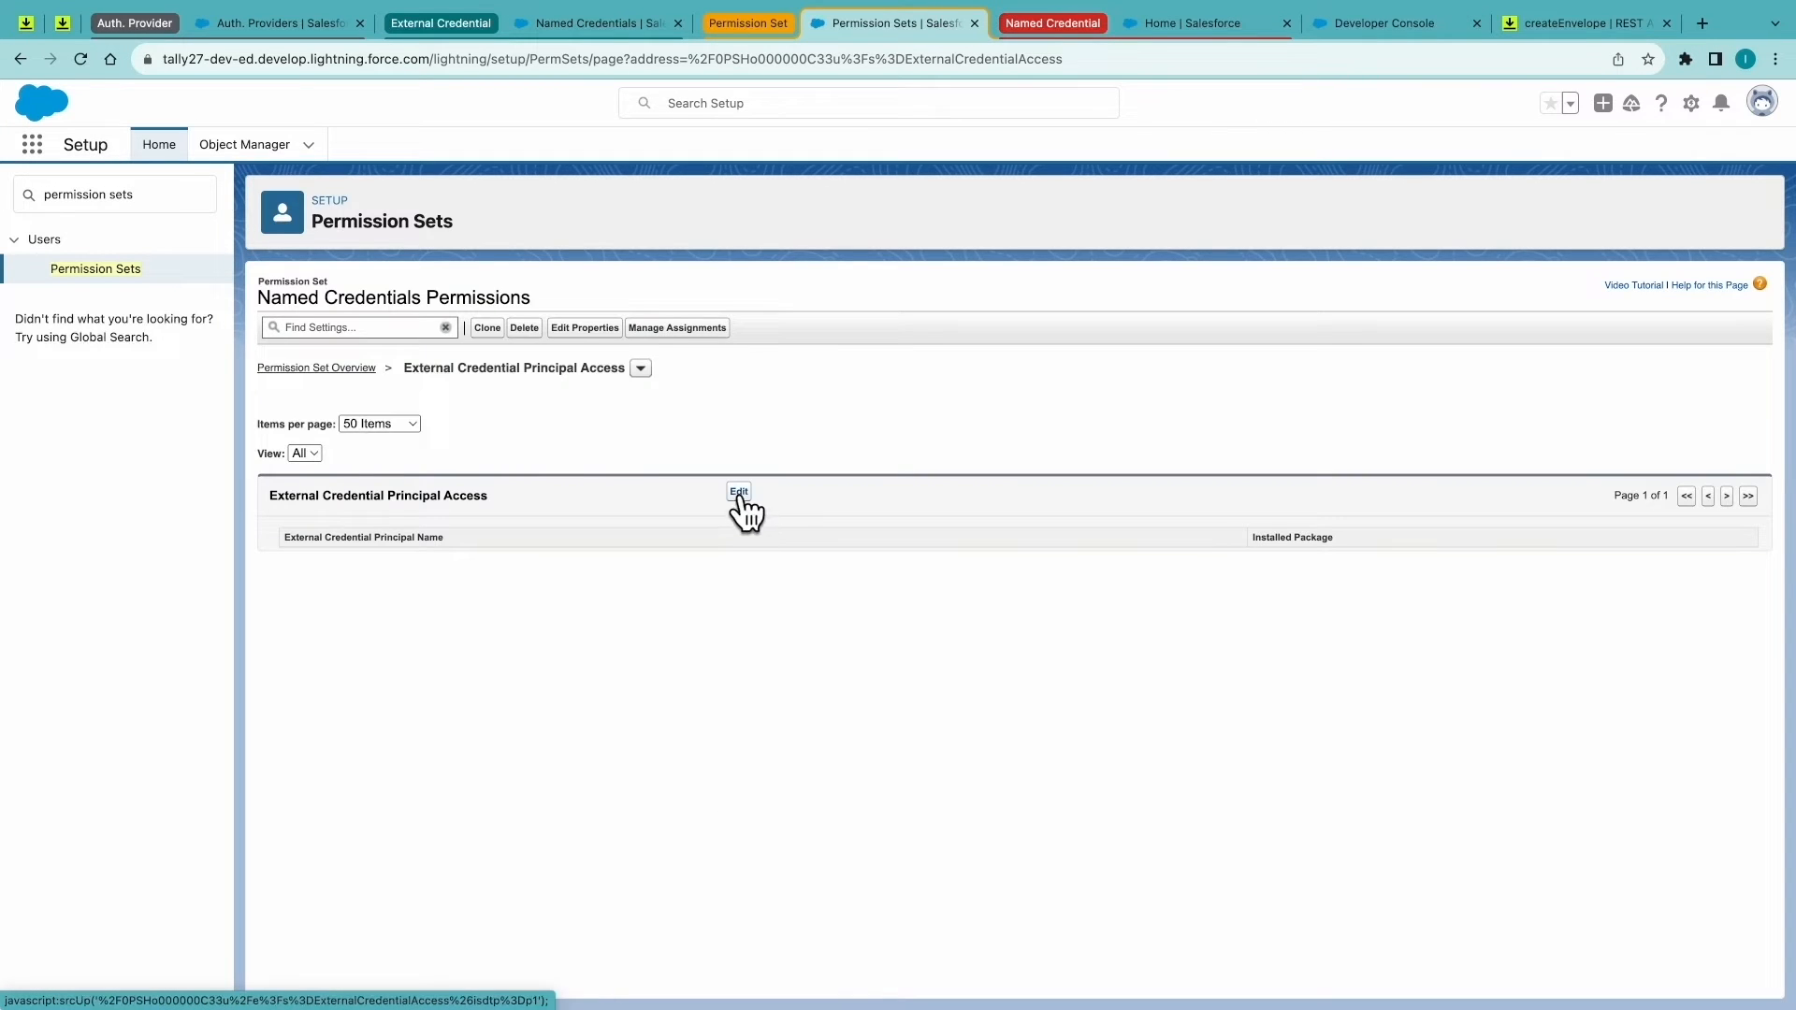
click(740, 492)
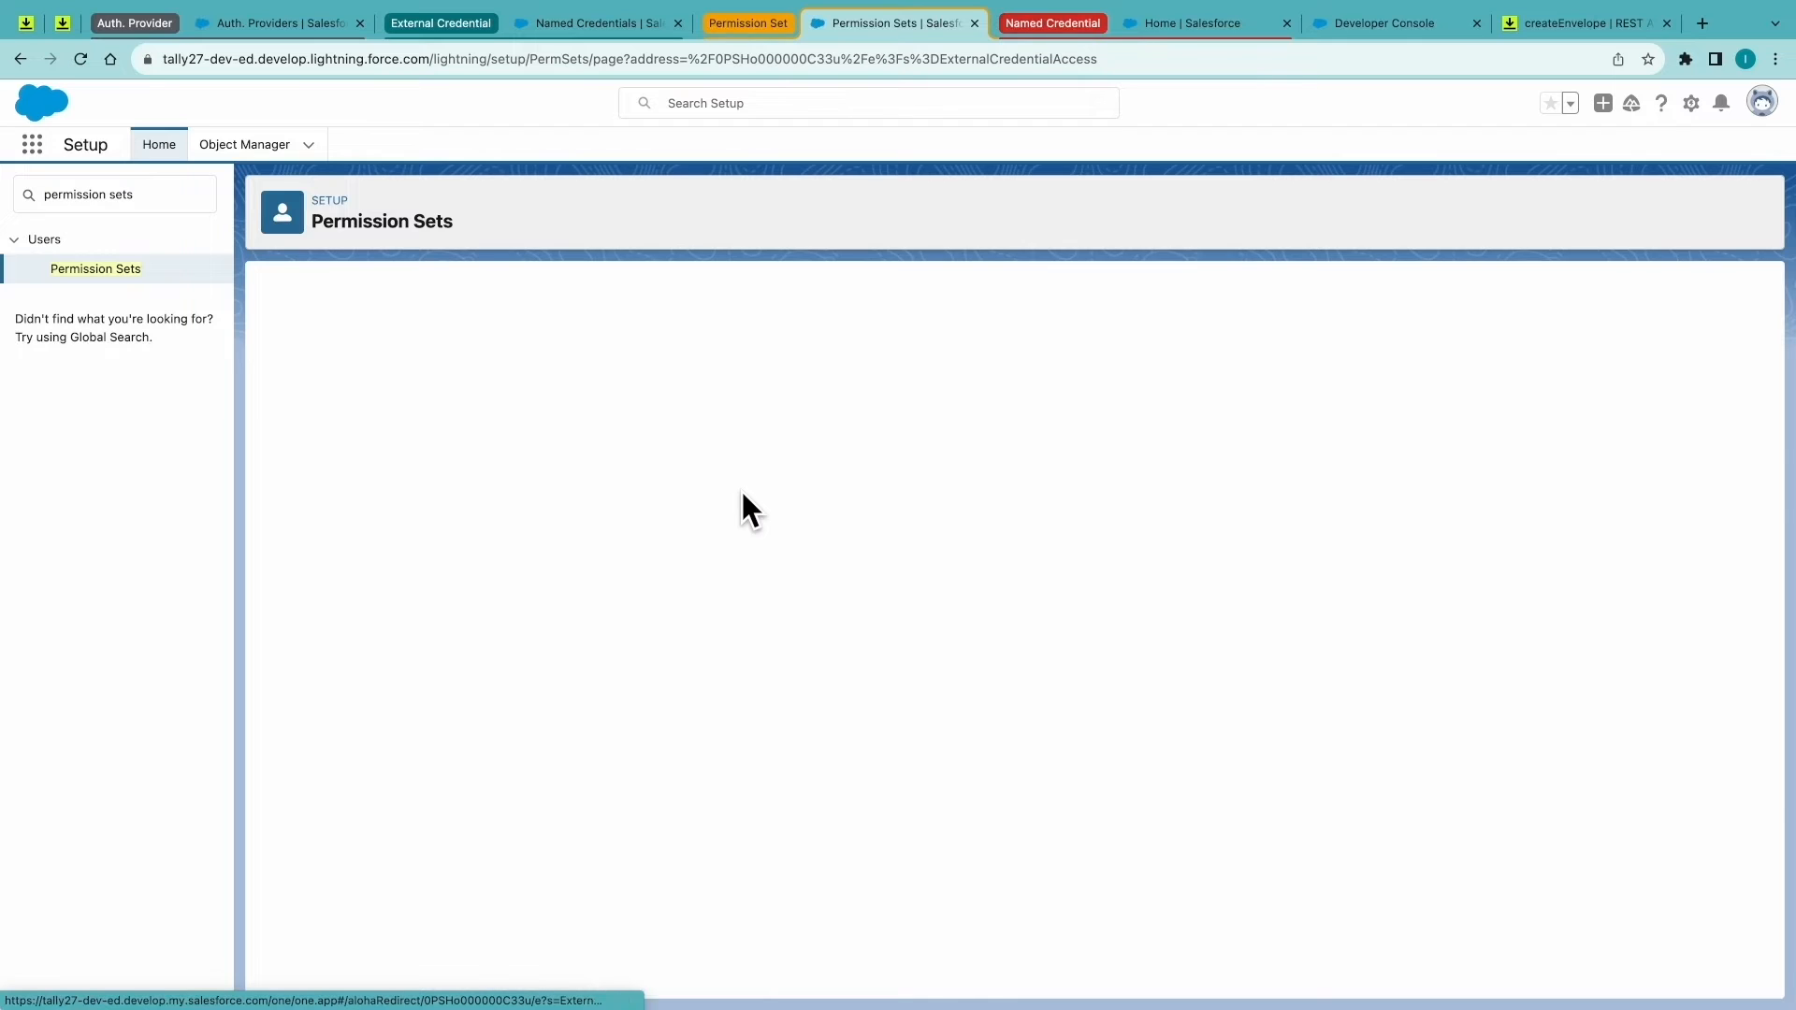
click(479, 549)
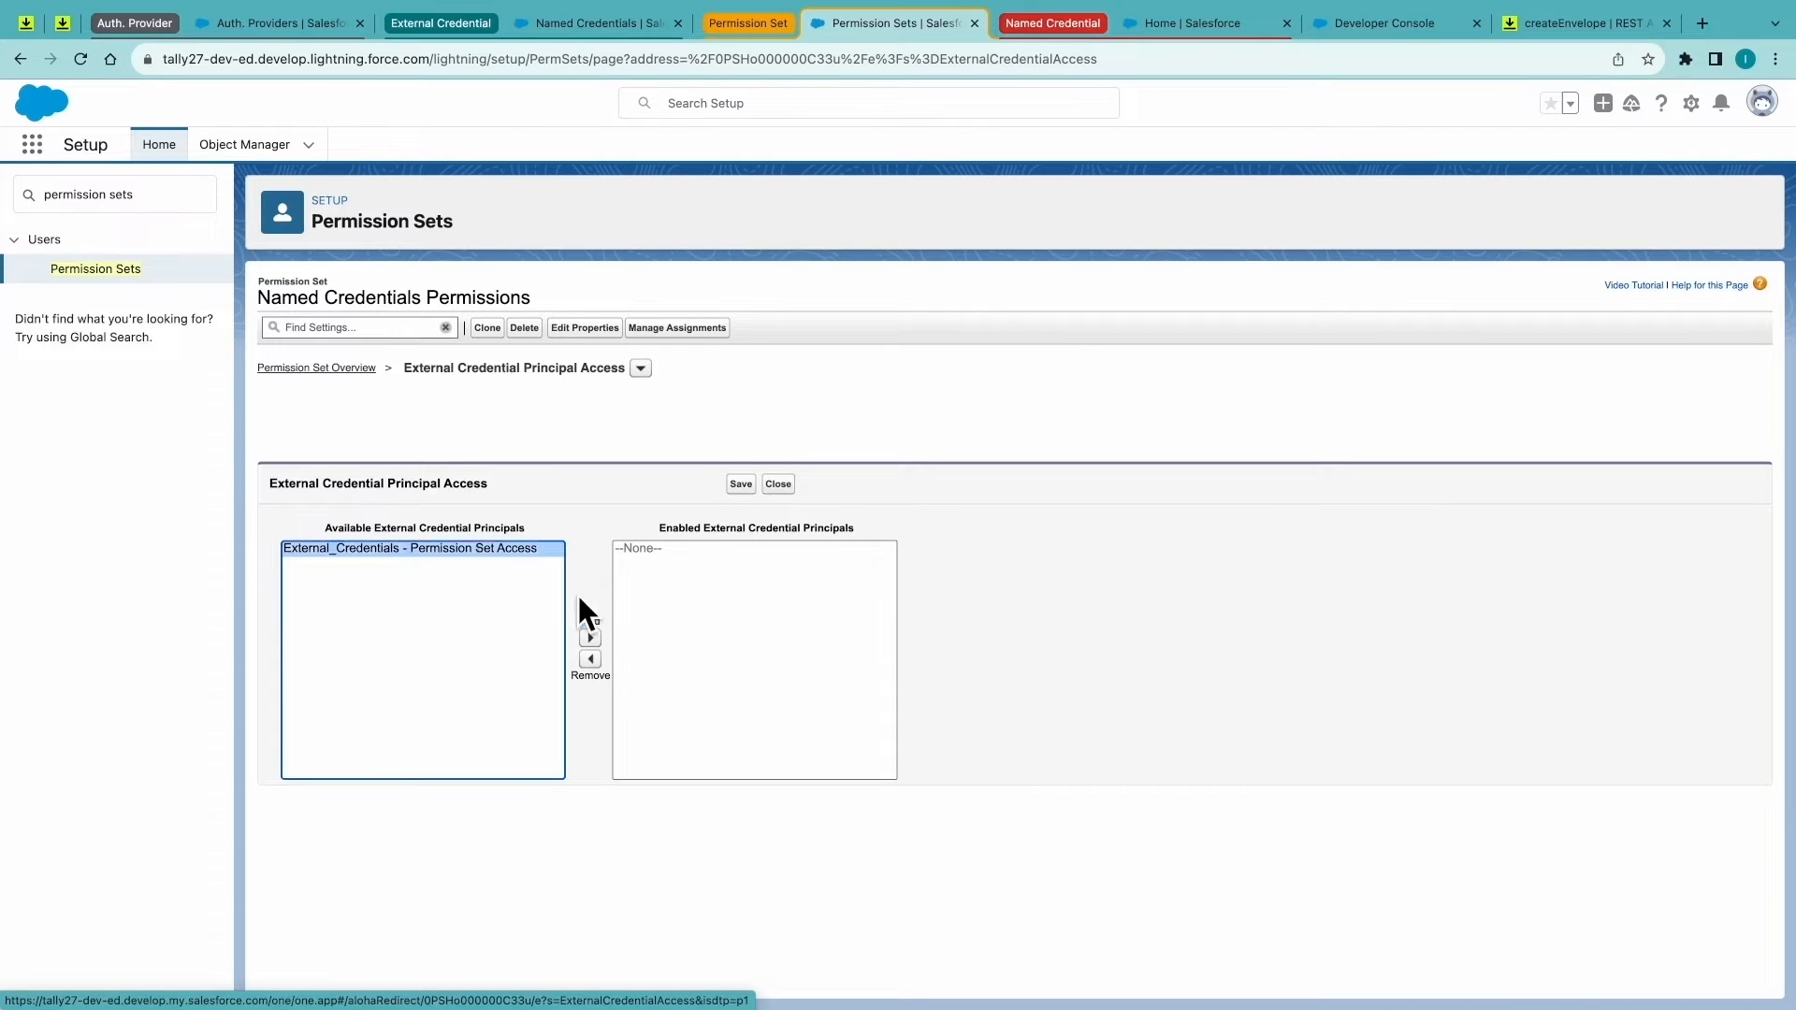
click(589, 639)
click(740, 485)
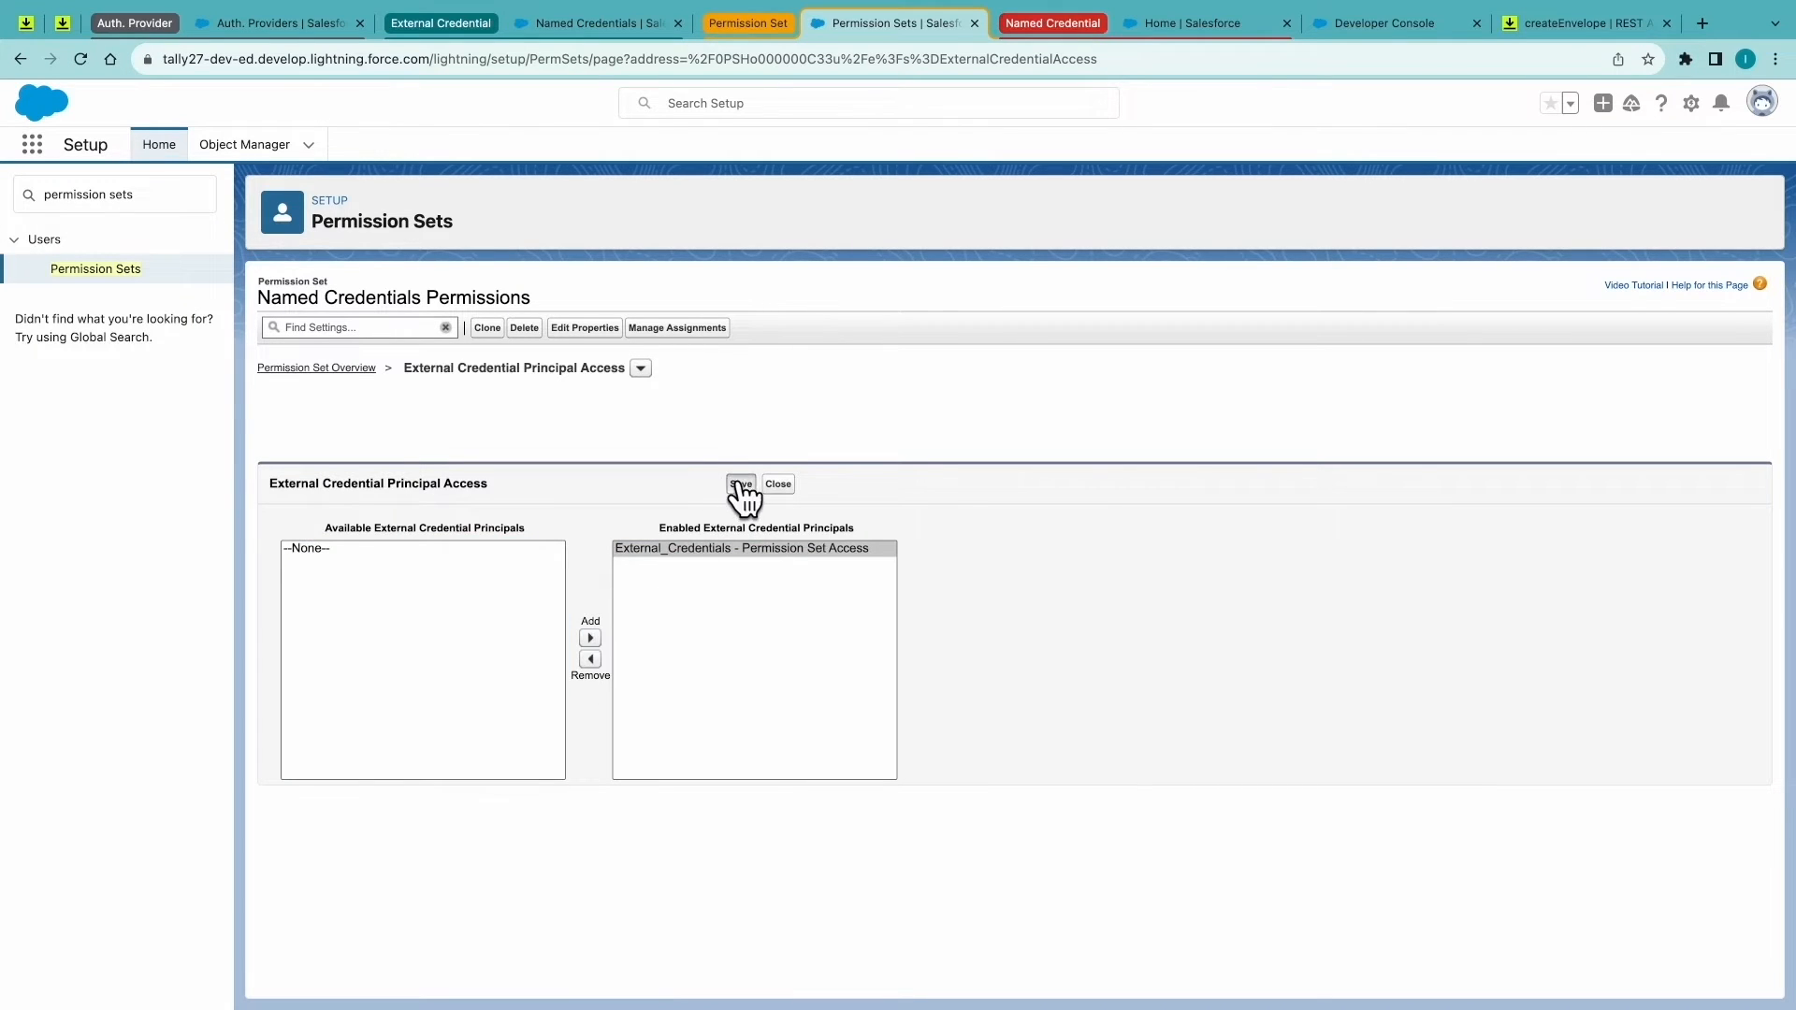
click(703, 337)
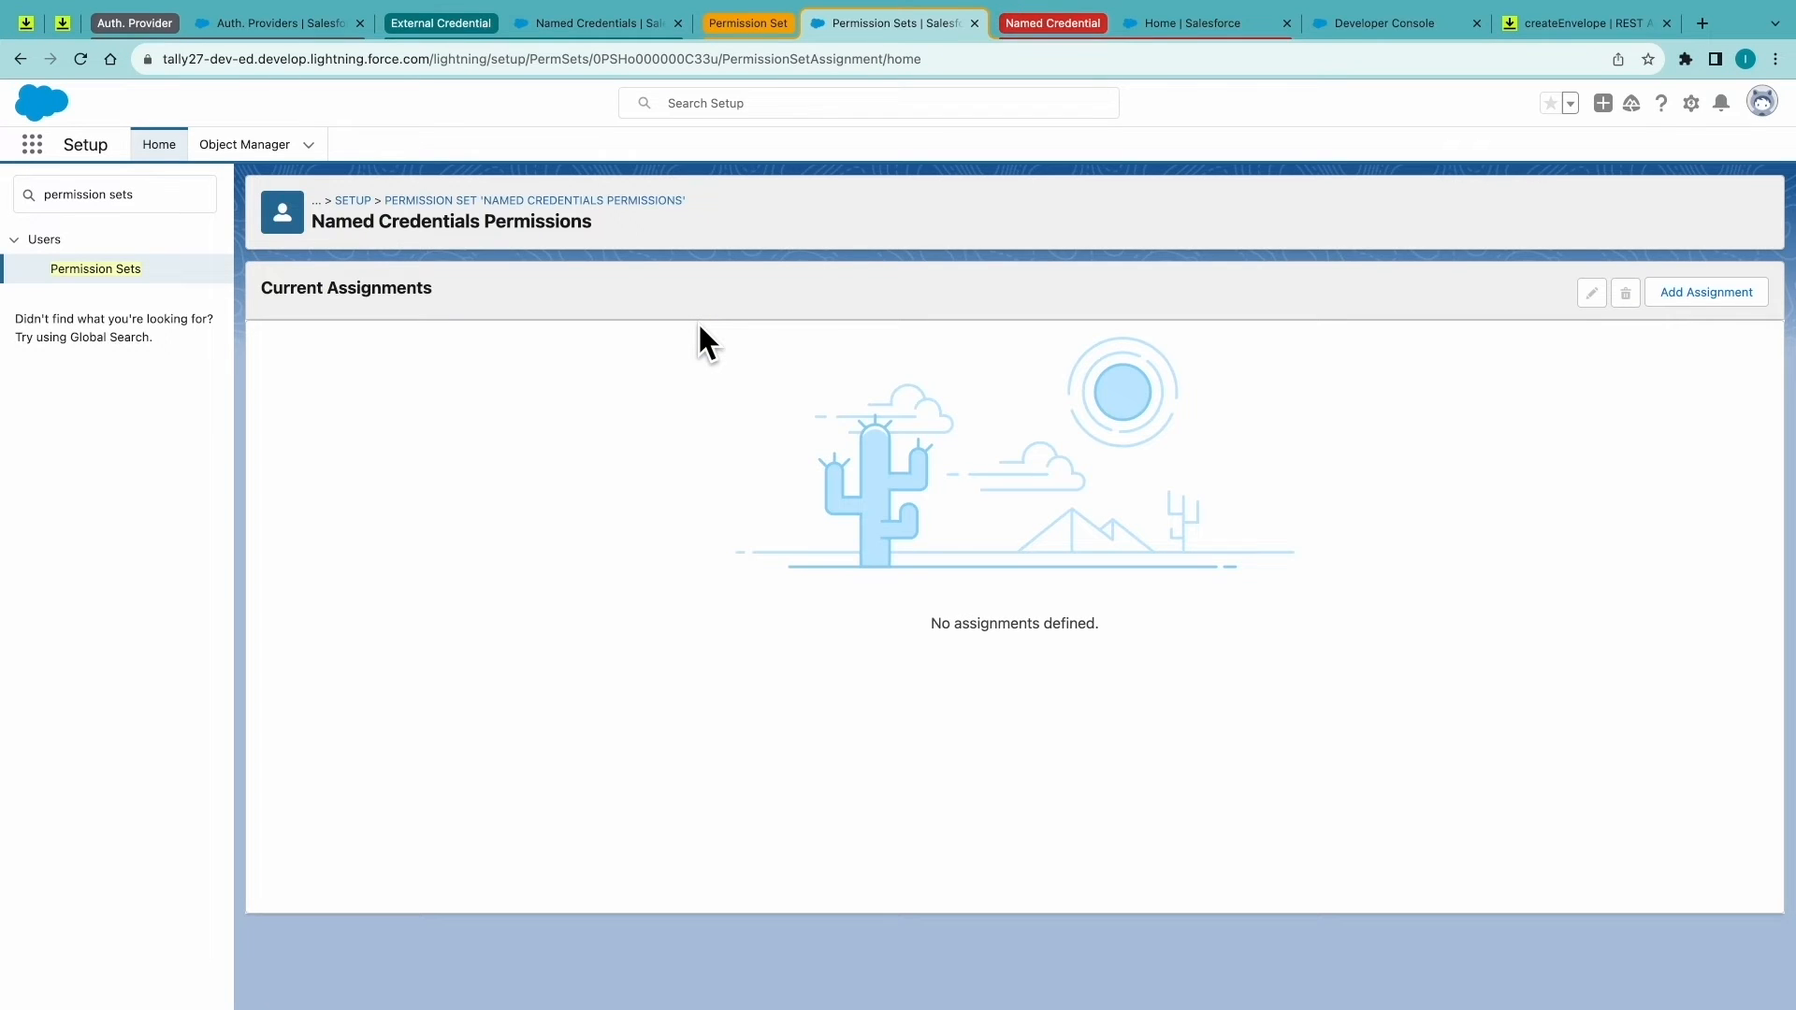
click(1699, 295)
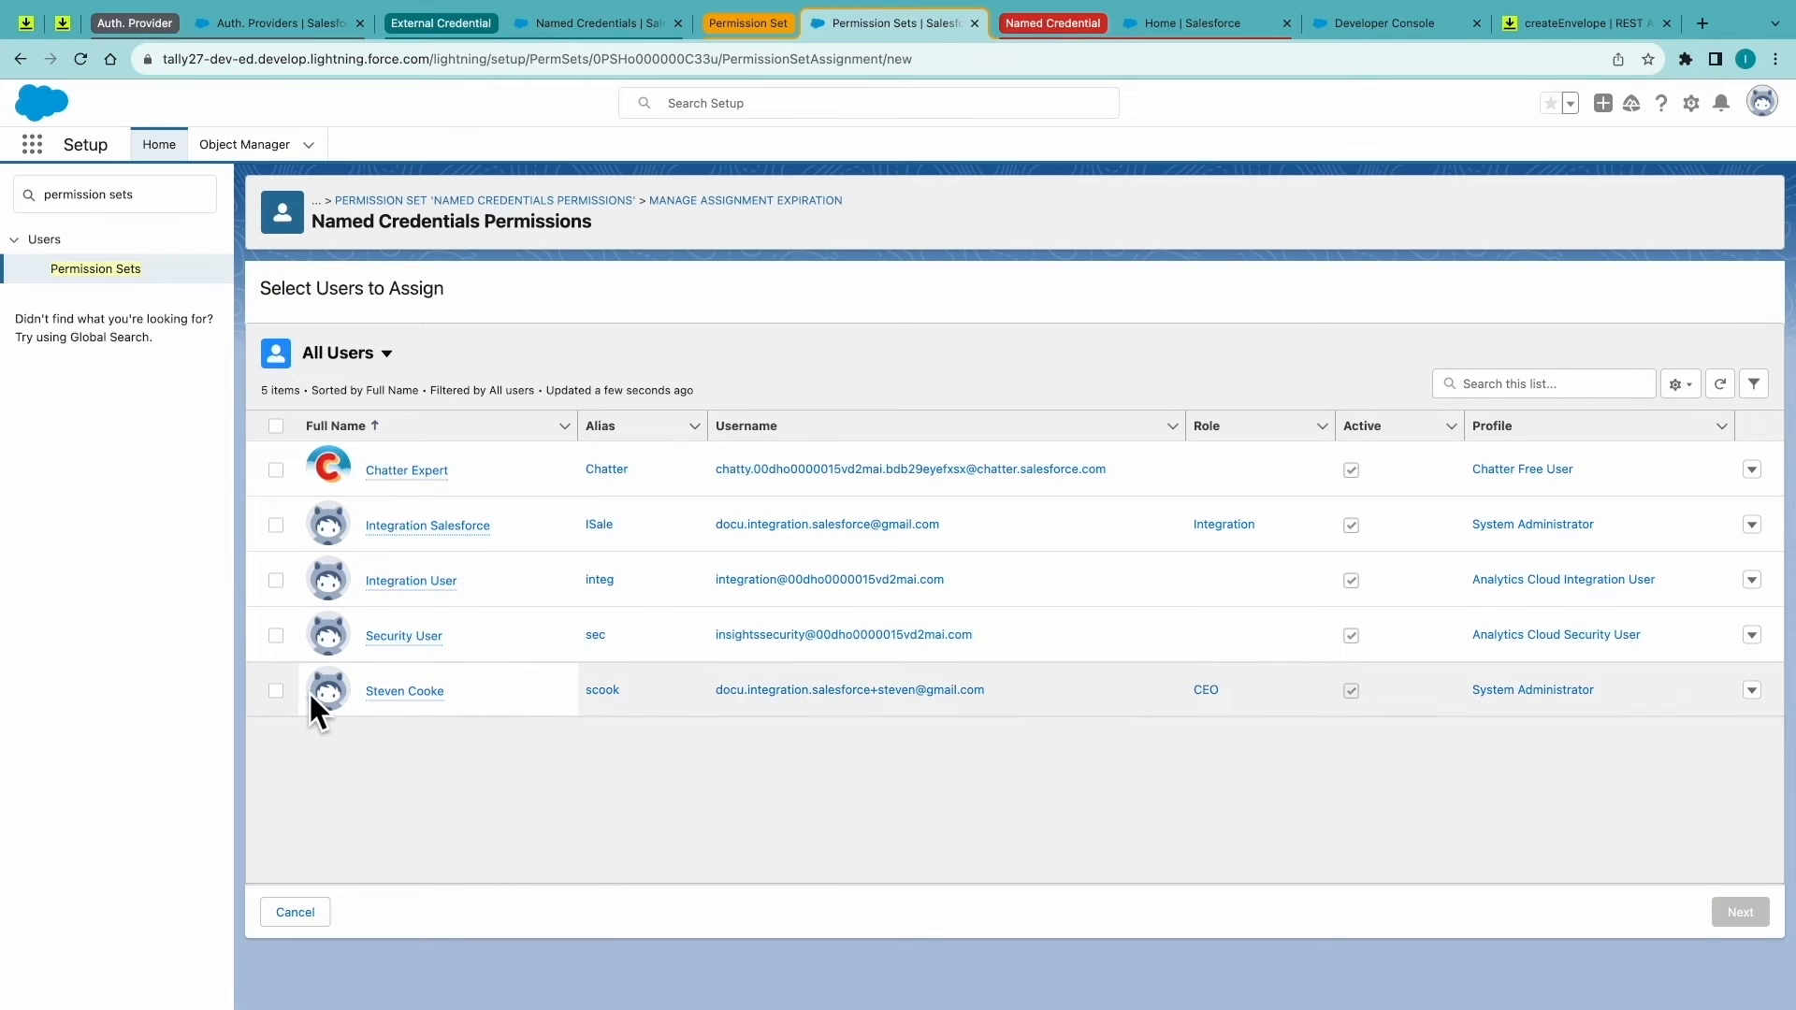
click(275, 689)
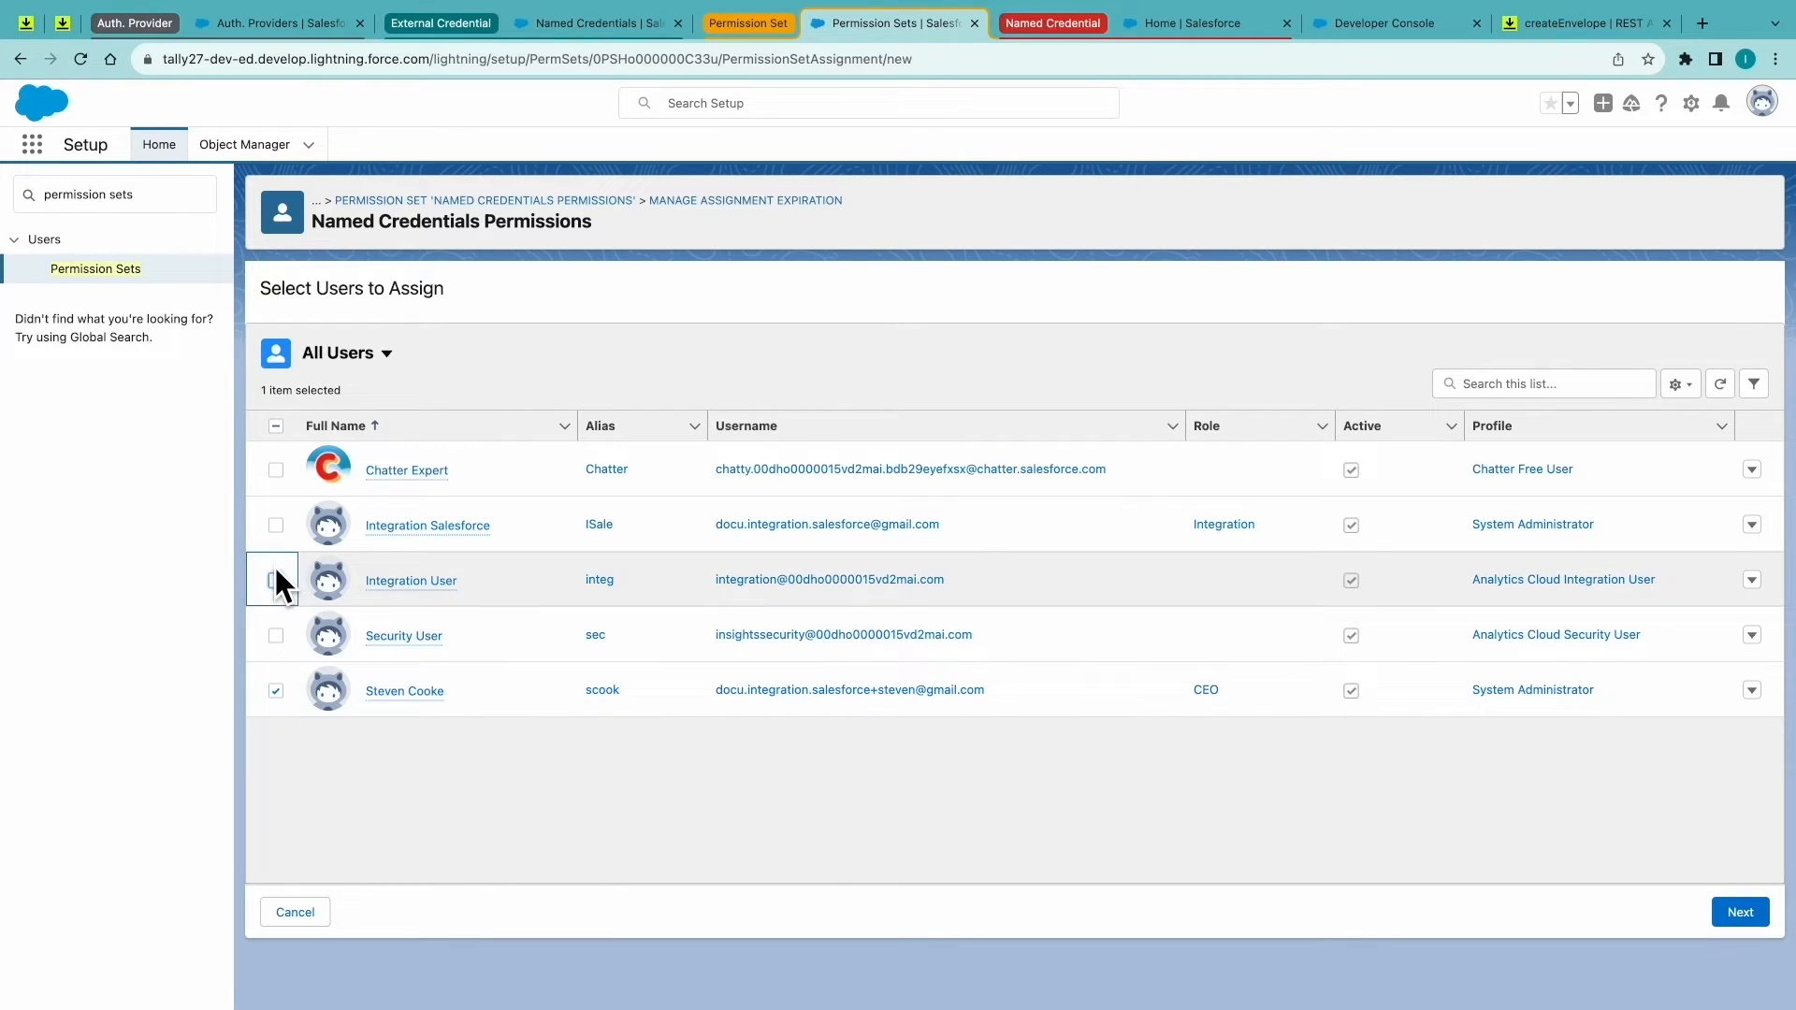
click(275, 523)
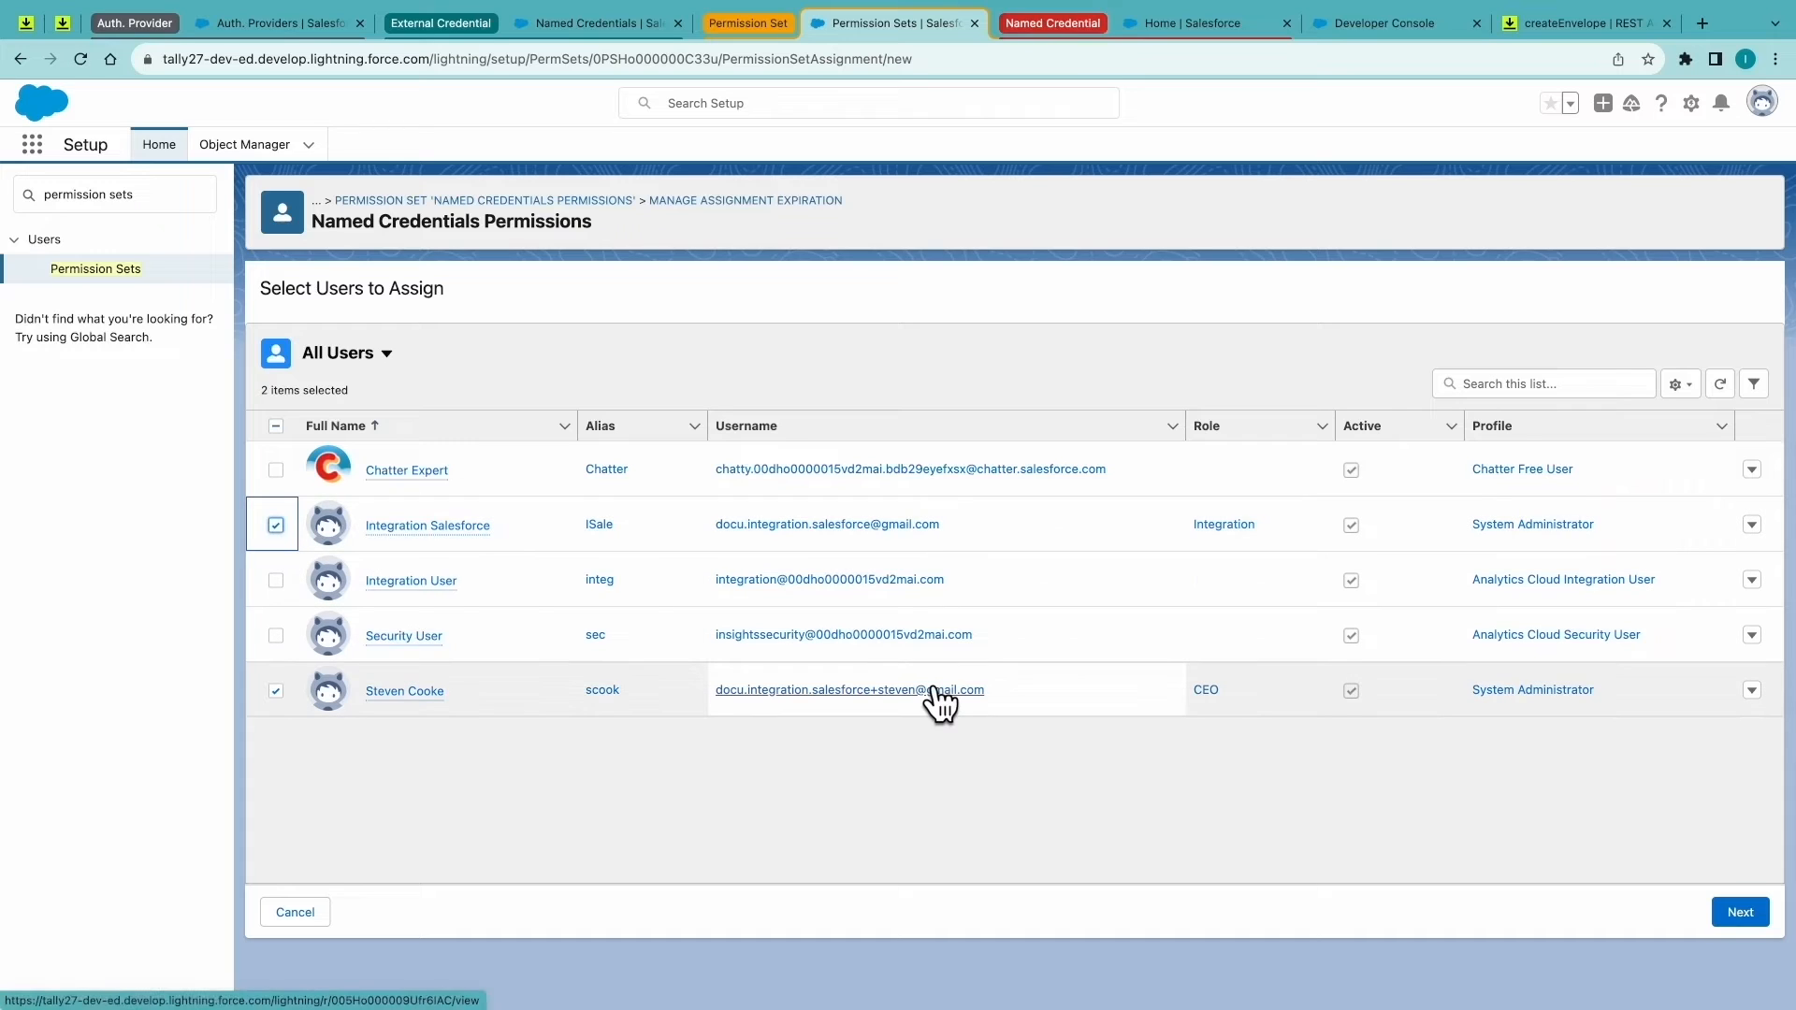
click(1739, 912)
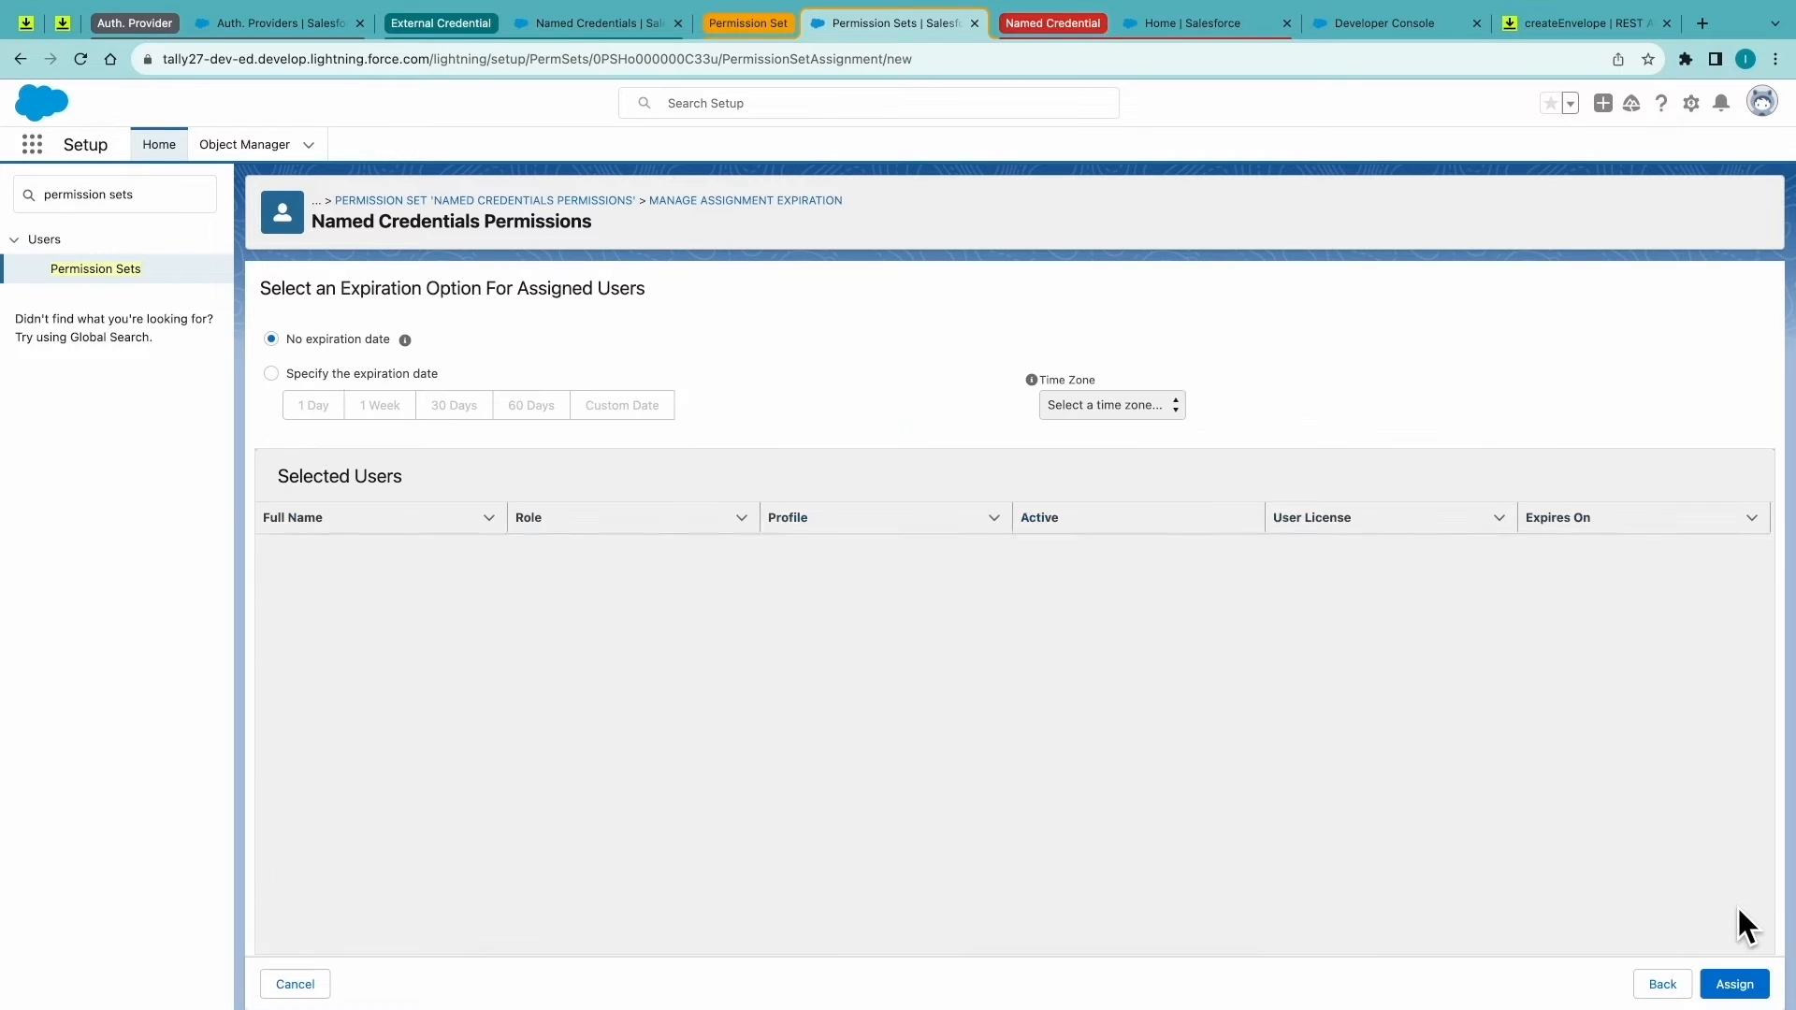
click(1737, 986)
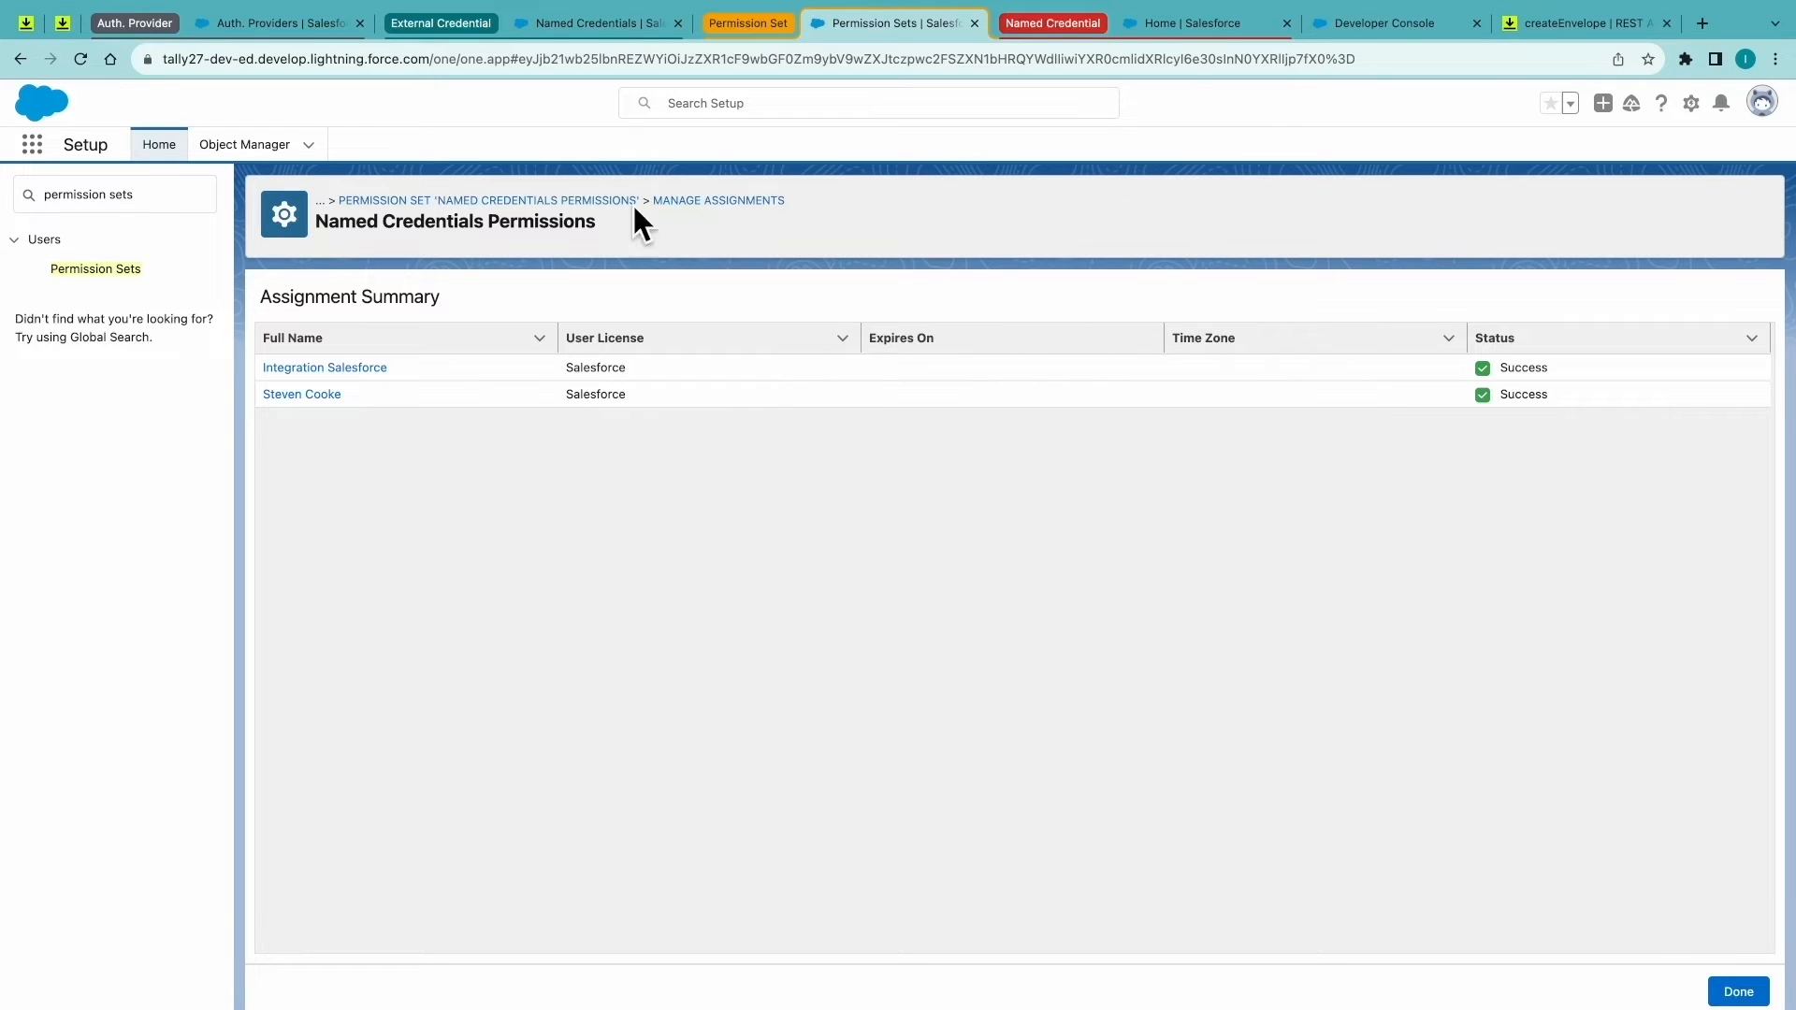
click(587, 24)
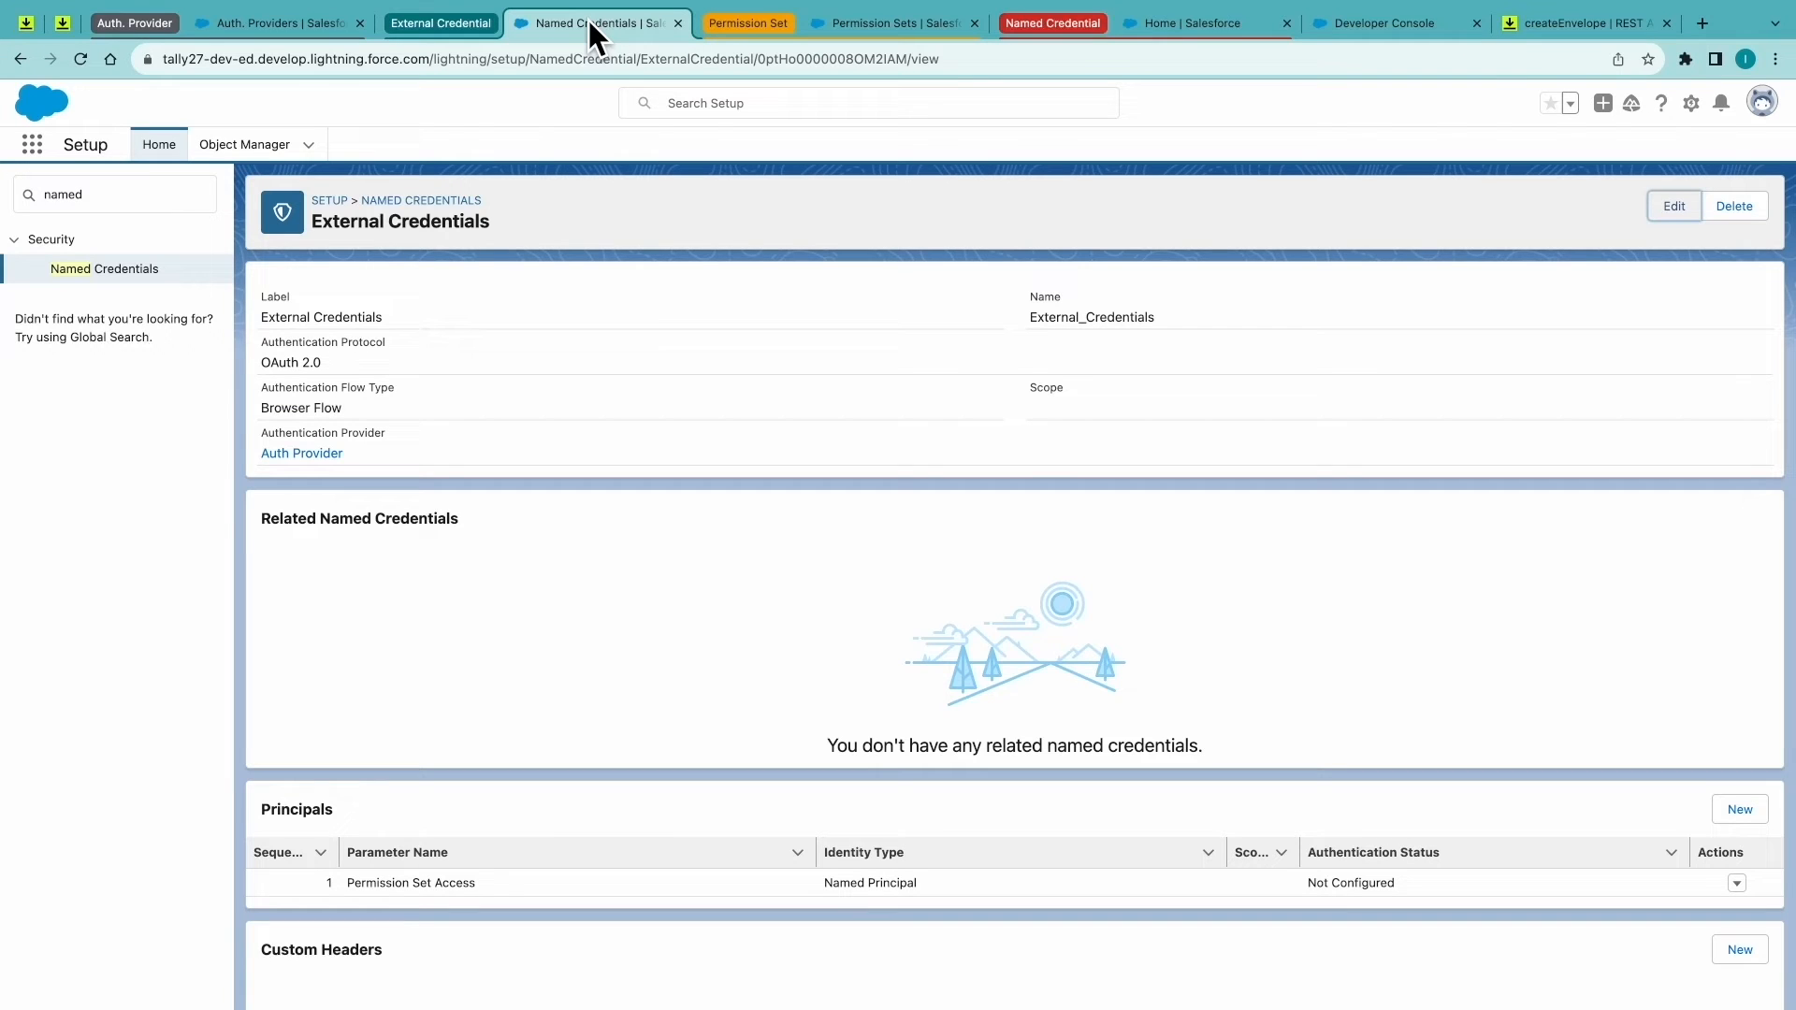
Authenticate the Permission Set Access principal by allowing DocuSign access, then go to Named Credentials.
click(1736, 882)
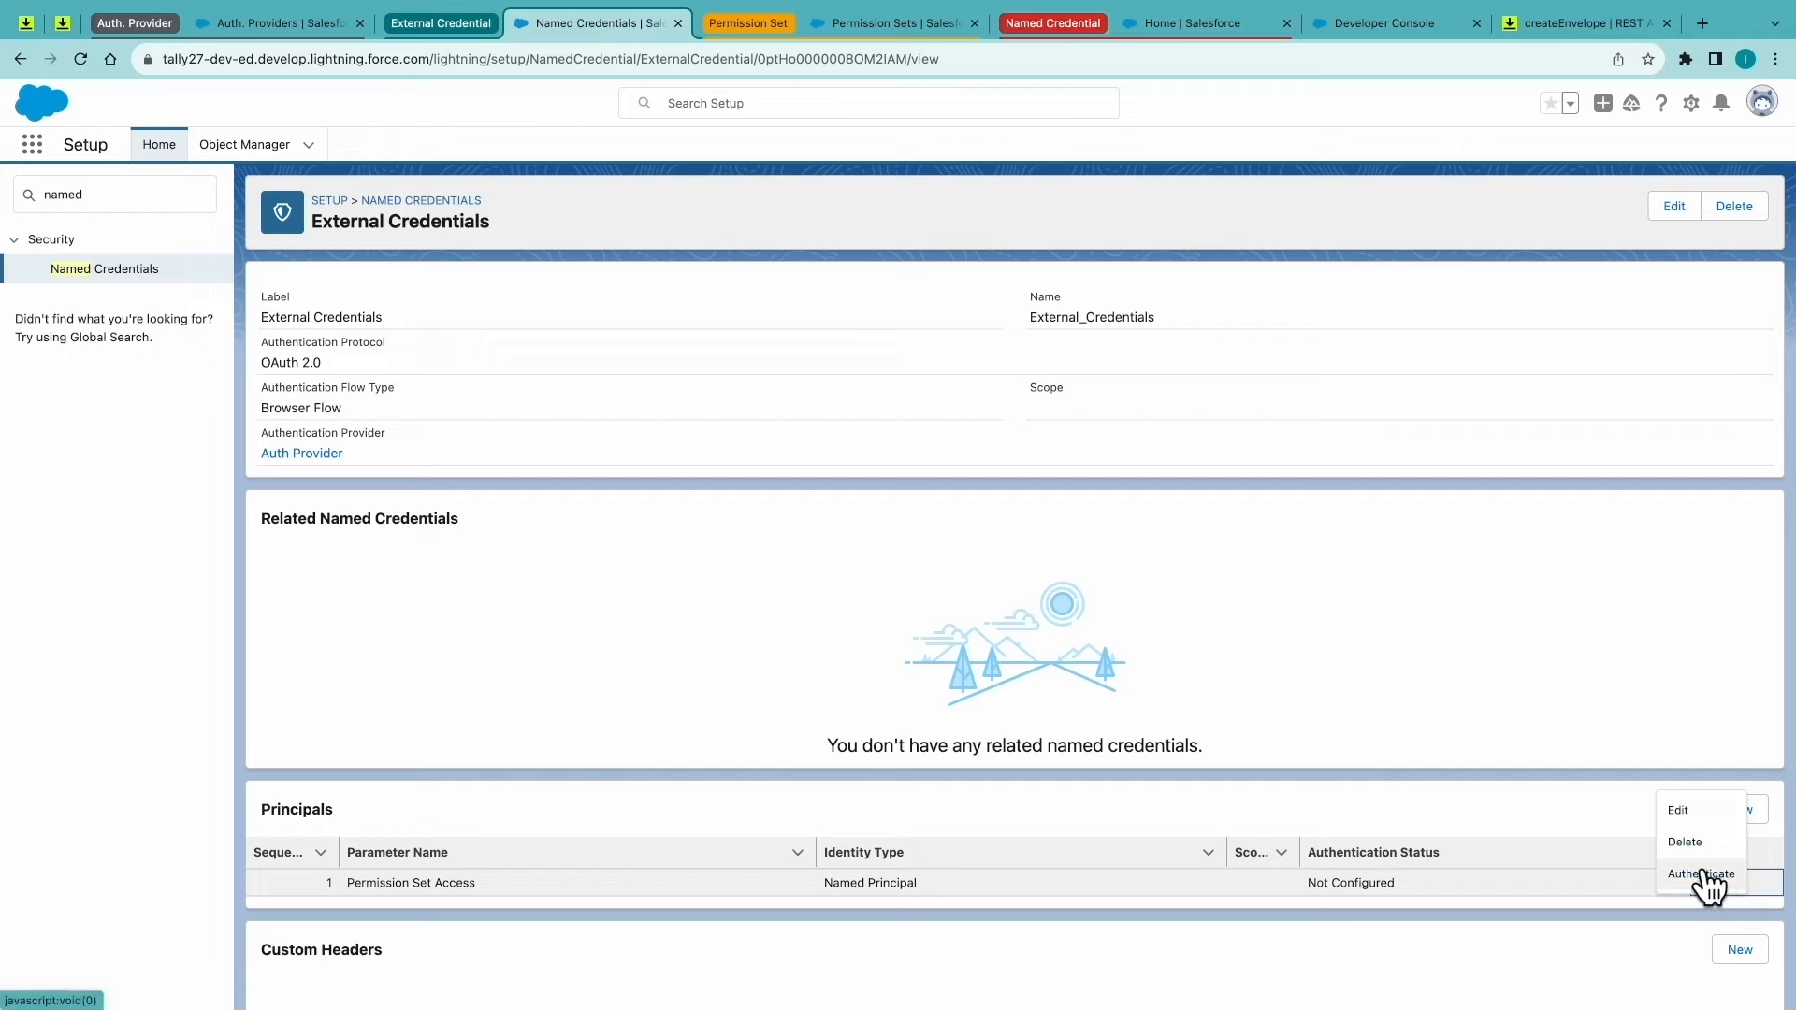
click(1709, 877)
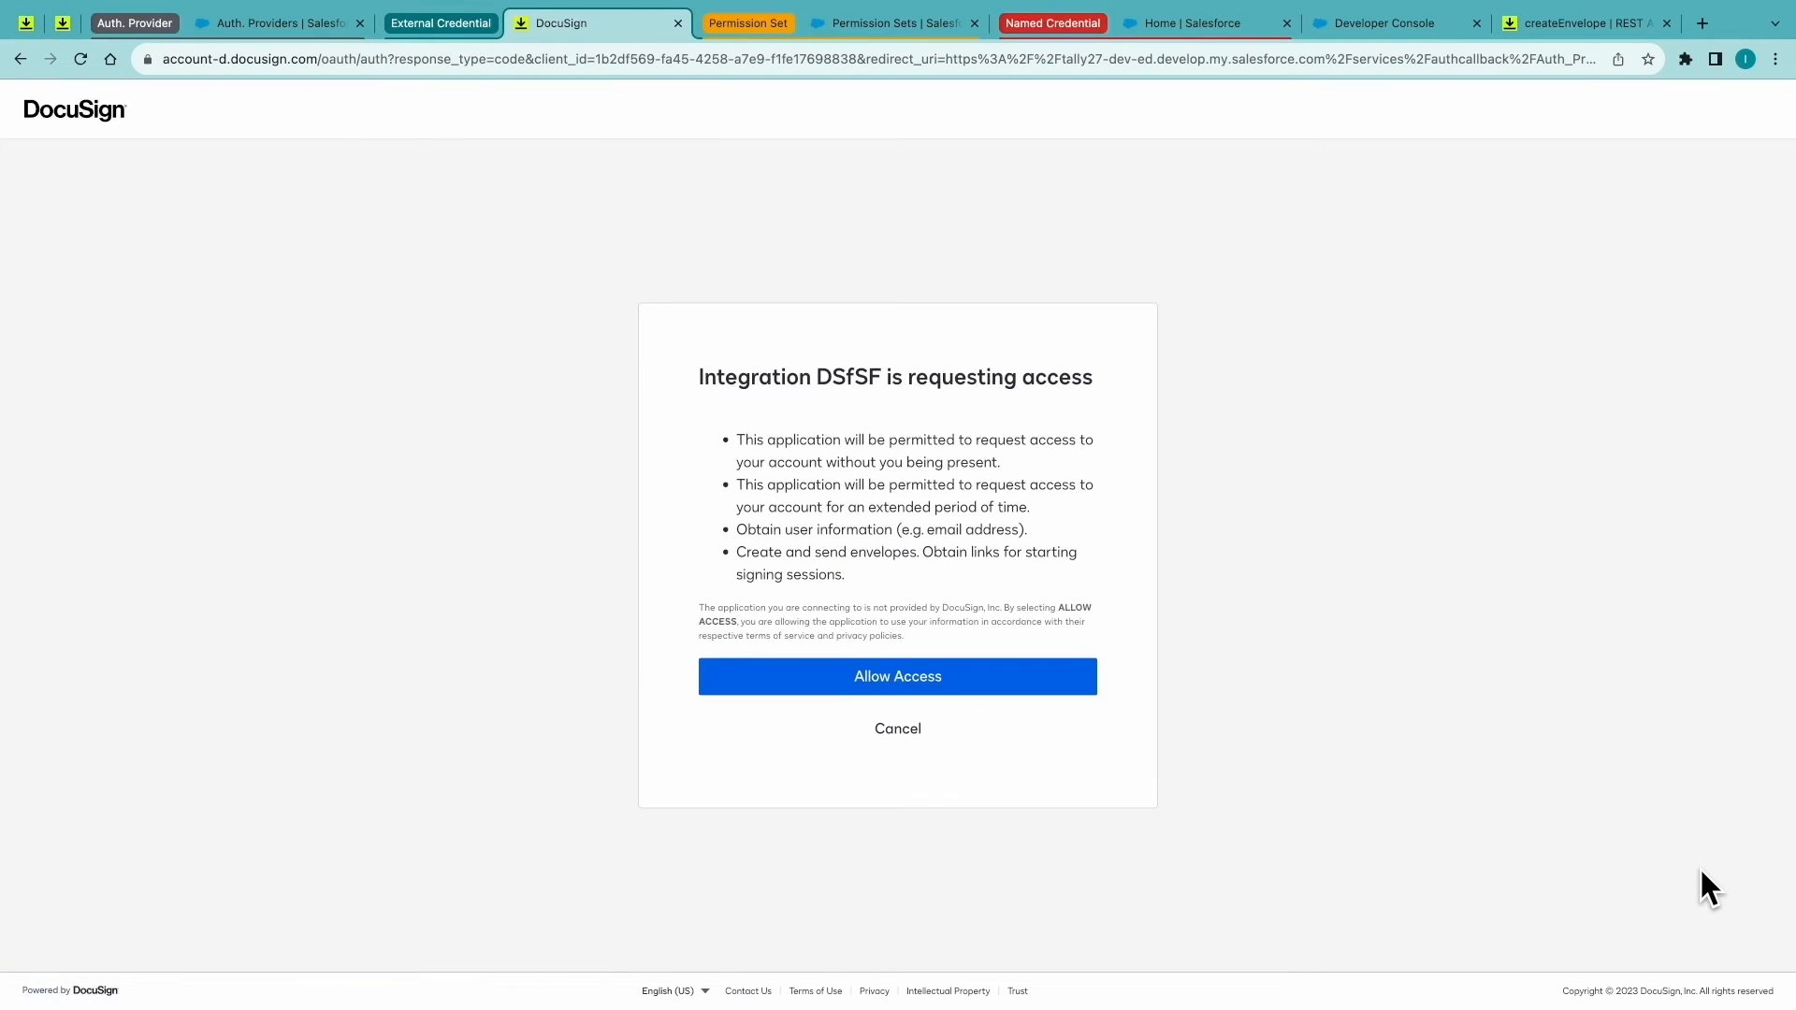
click(1078, 688)
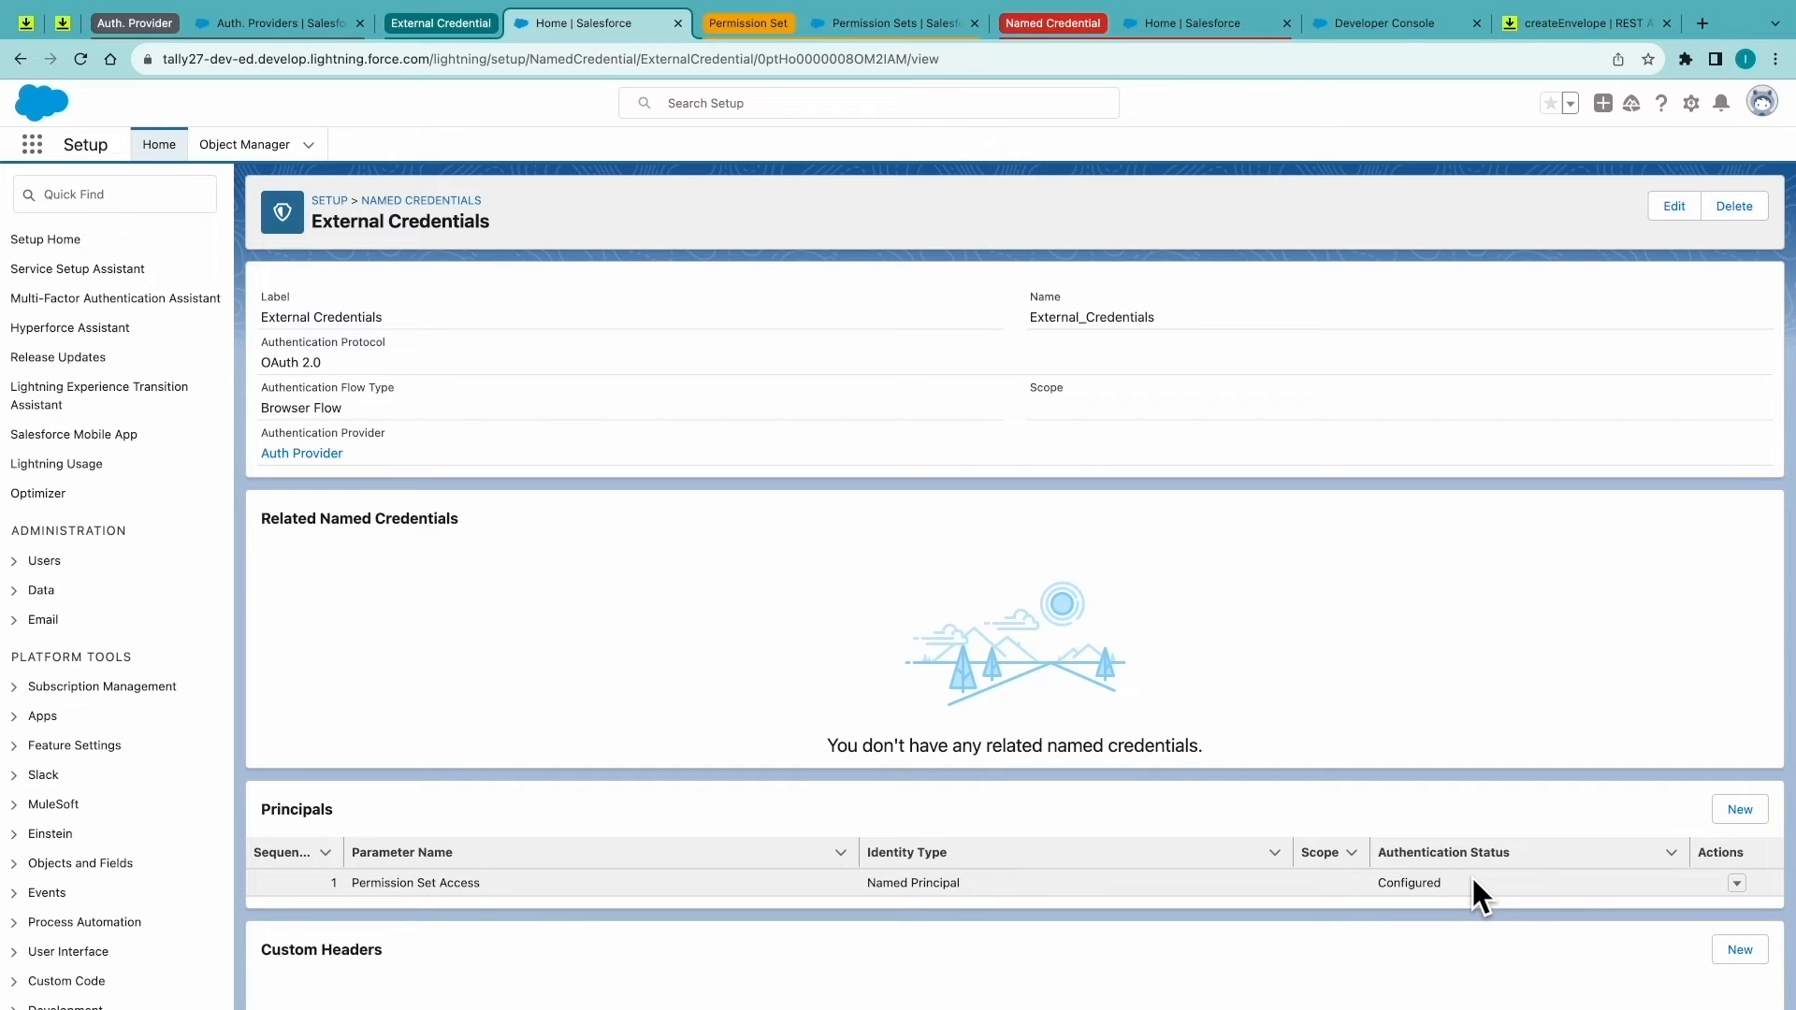
click(1184, 27)
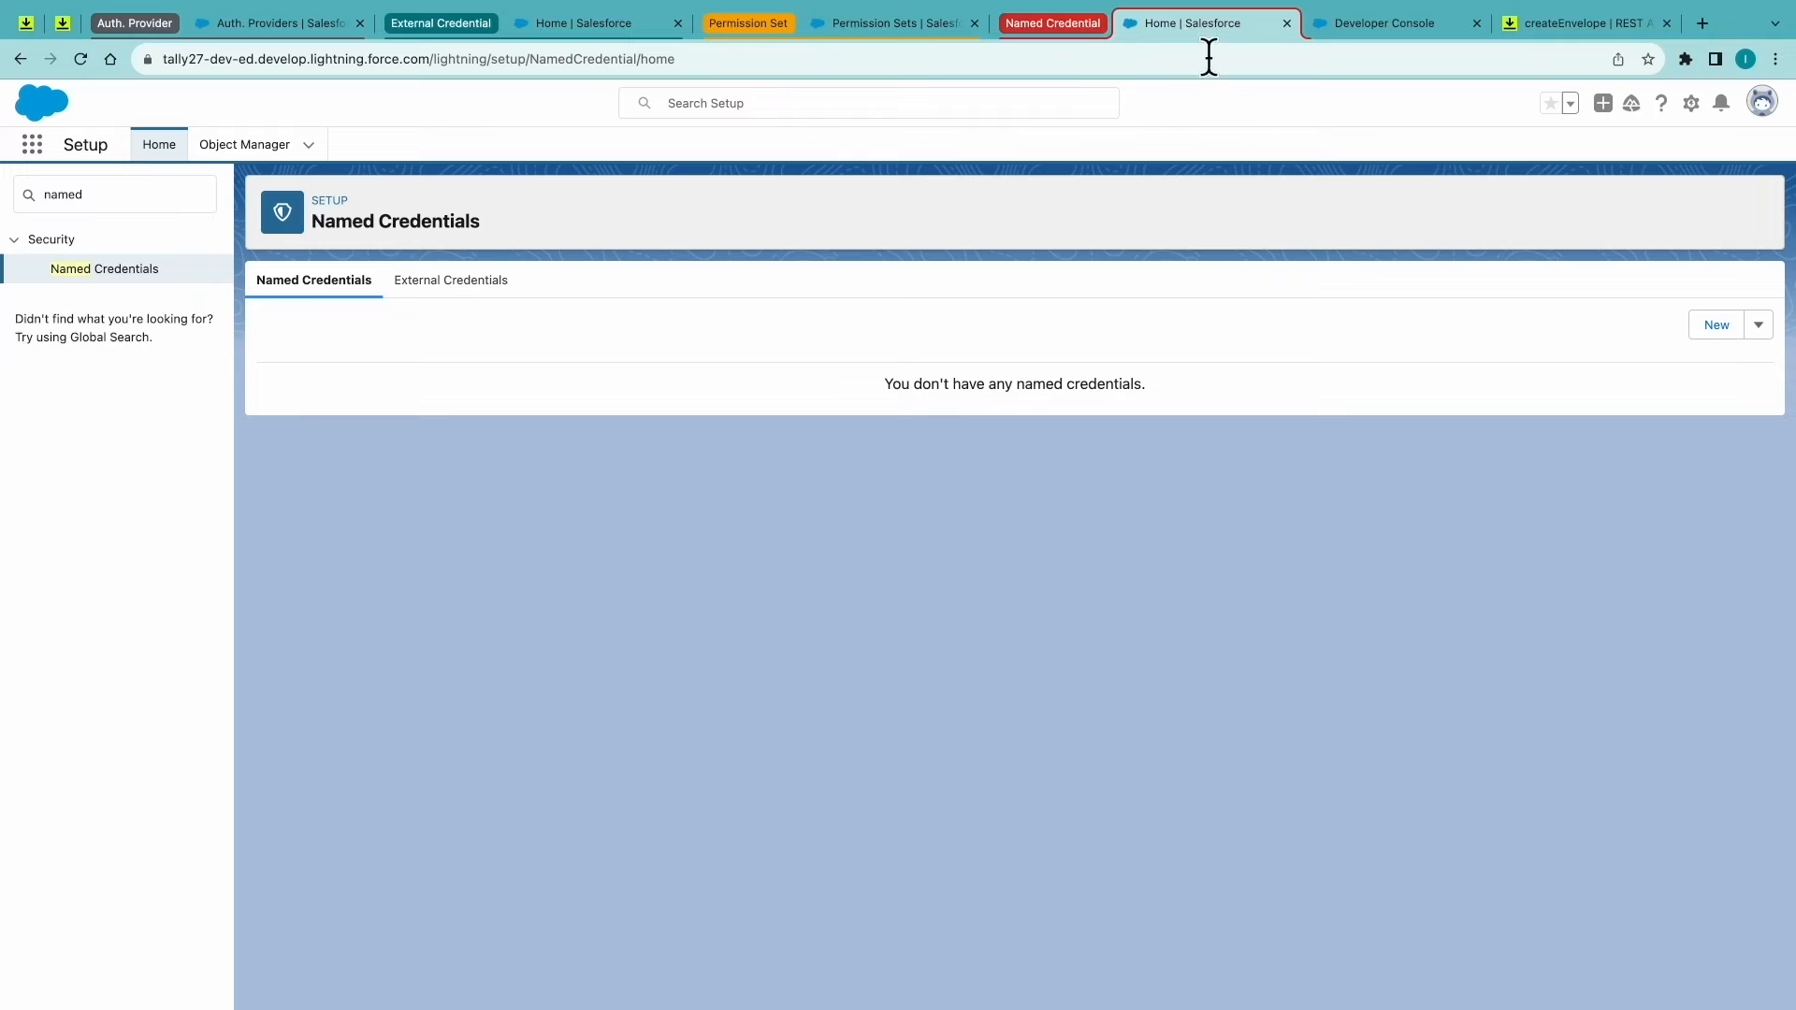
Create a named credential labelled DocuSign eSign, name DocuSign_eSign, leaving the URL to fill from DocuSign docs.
click(1715, 325)
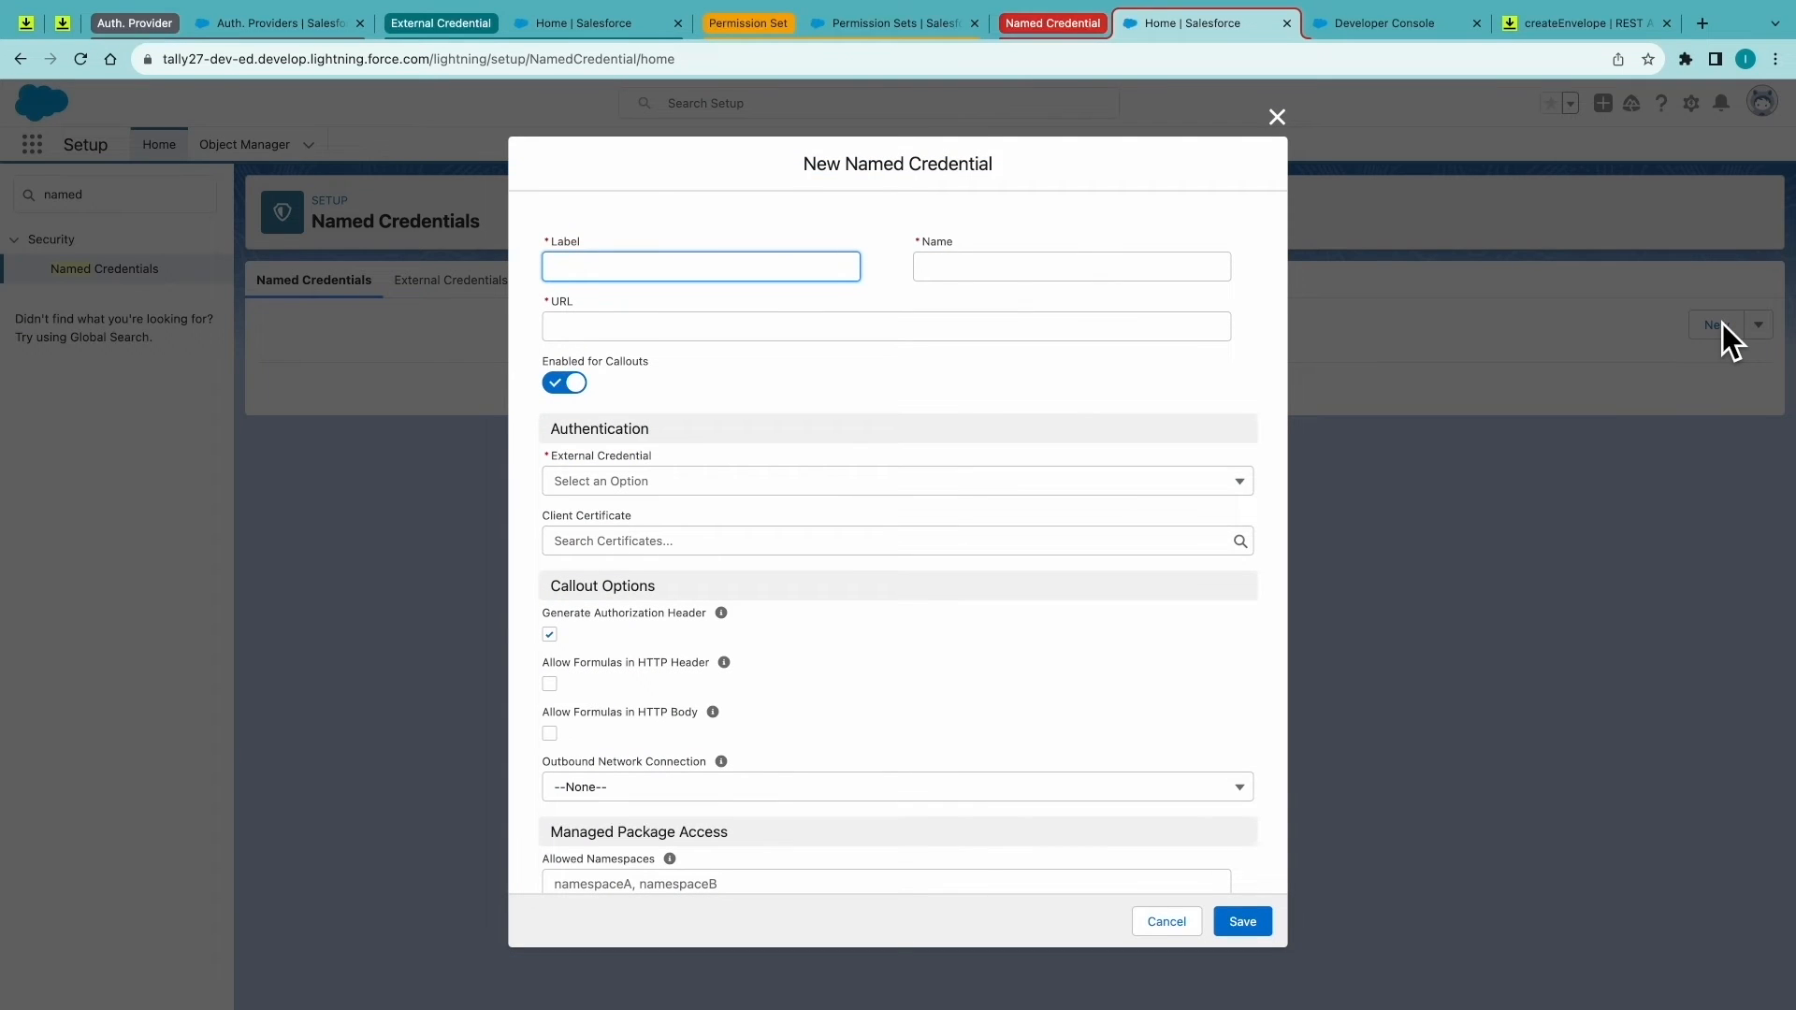
text(DocuSign)
text( eSign)
key(Tab)
text(D)
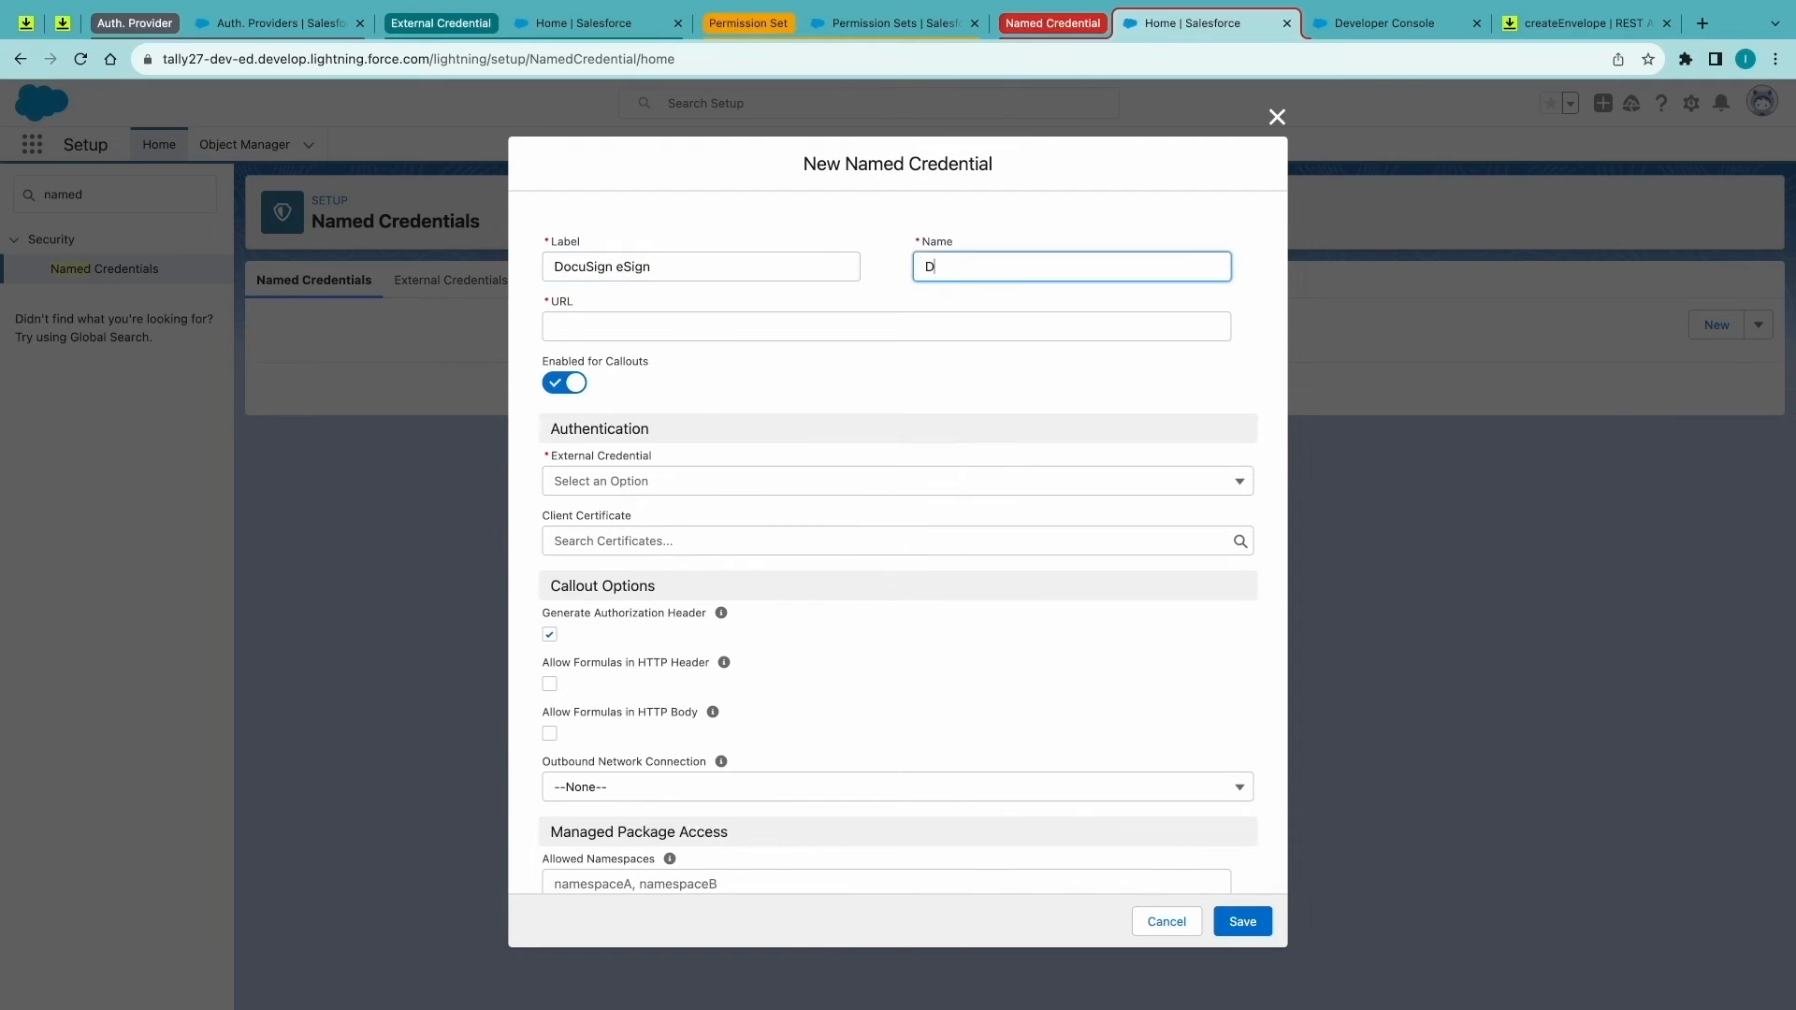
text(ocuSign )
text(_eSign)
click(952, 326)
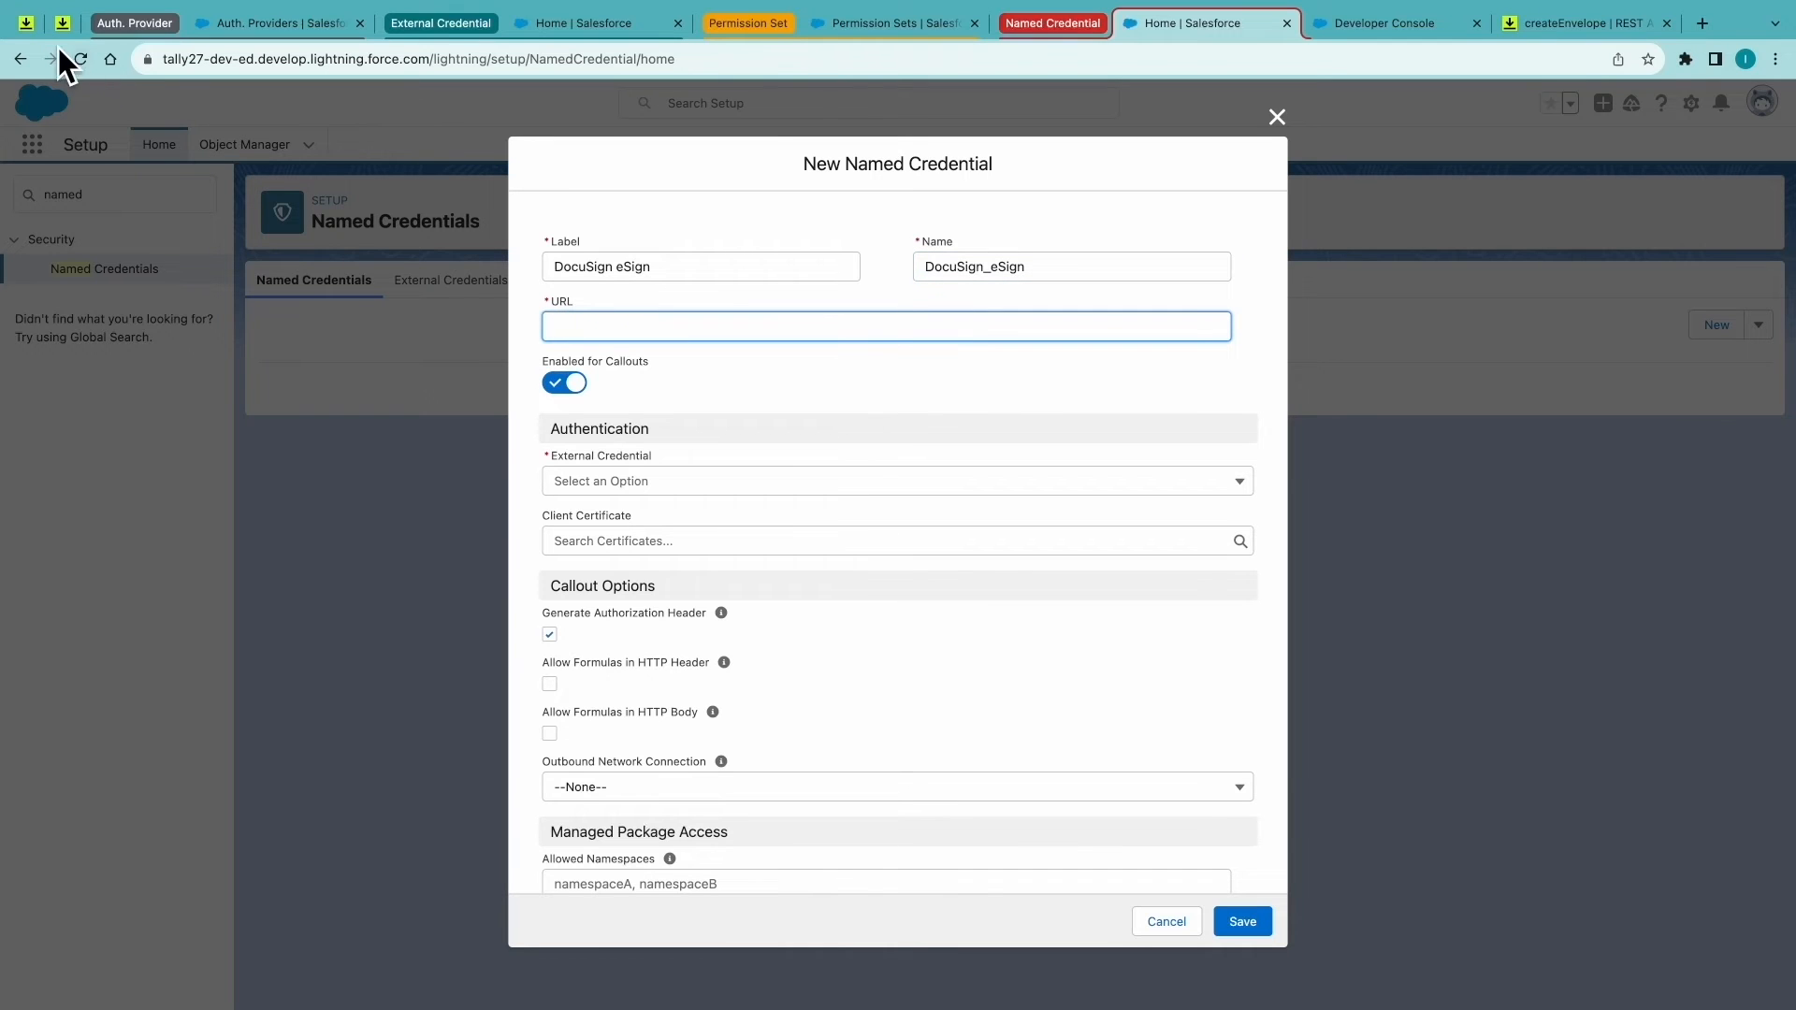
click(32, 28)
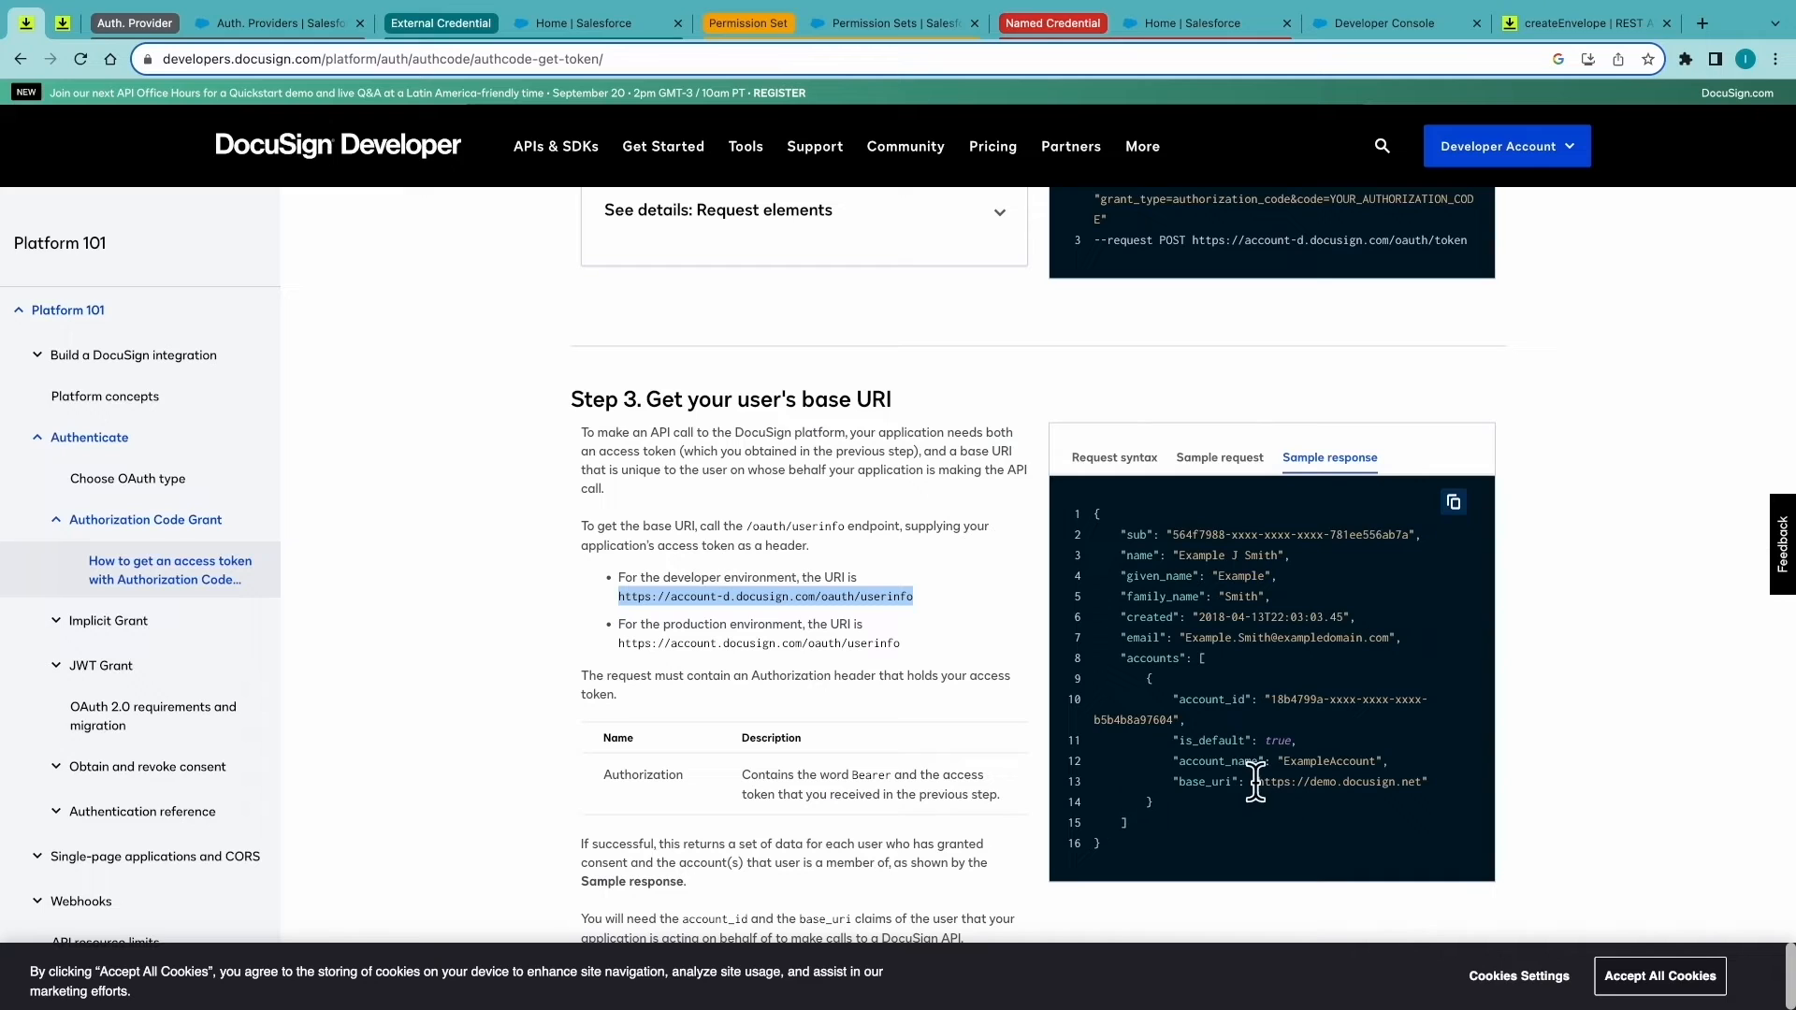
drag(1257, 783, 1421, 787)
key(ctrl+c)
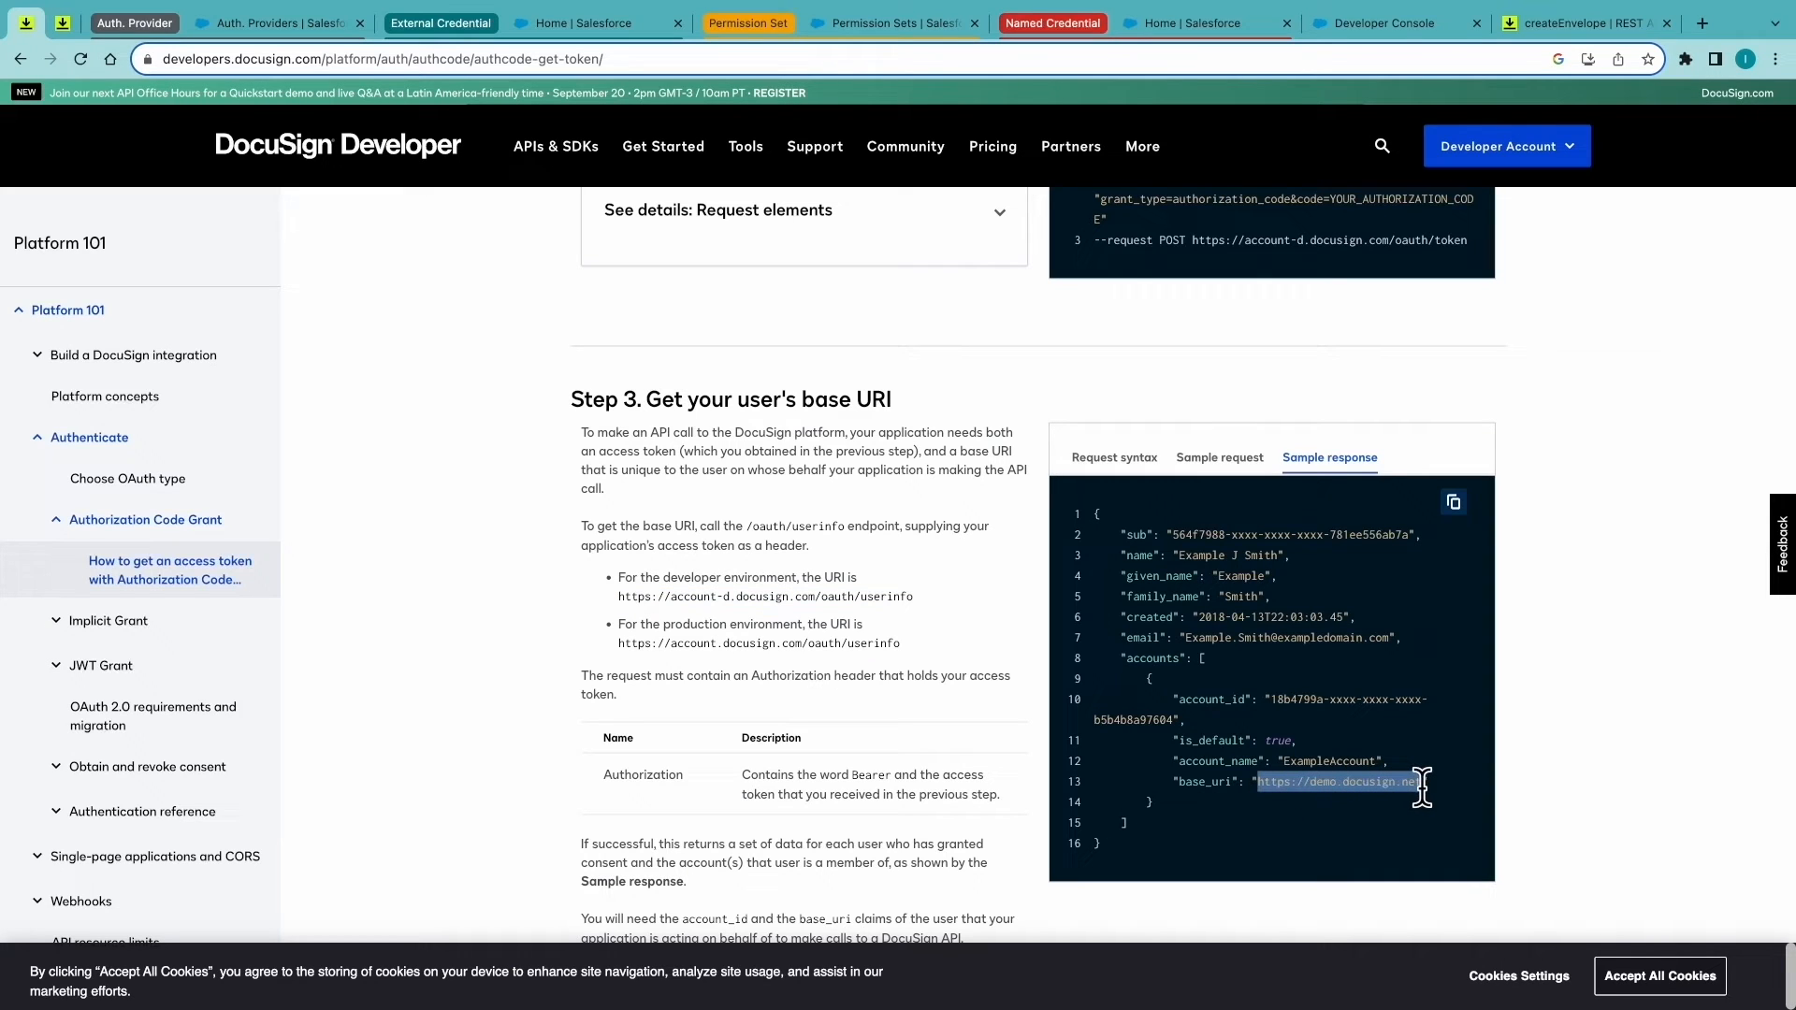
click(1185, 23)
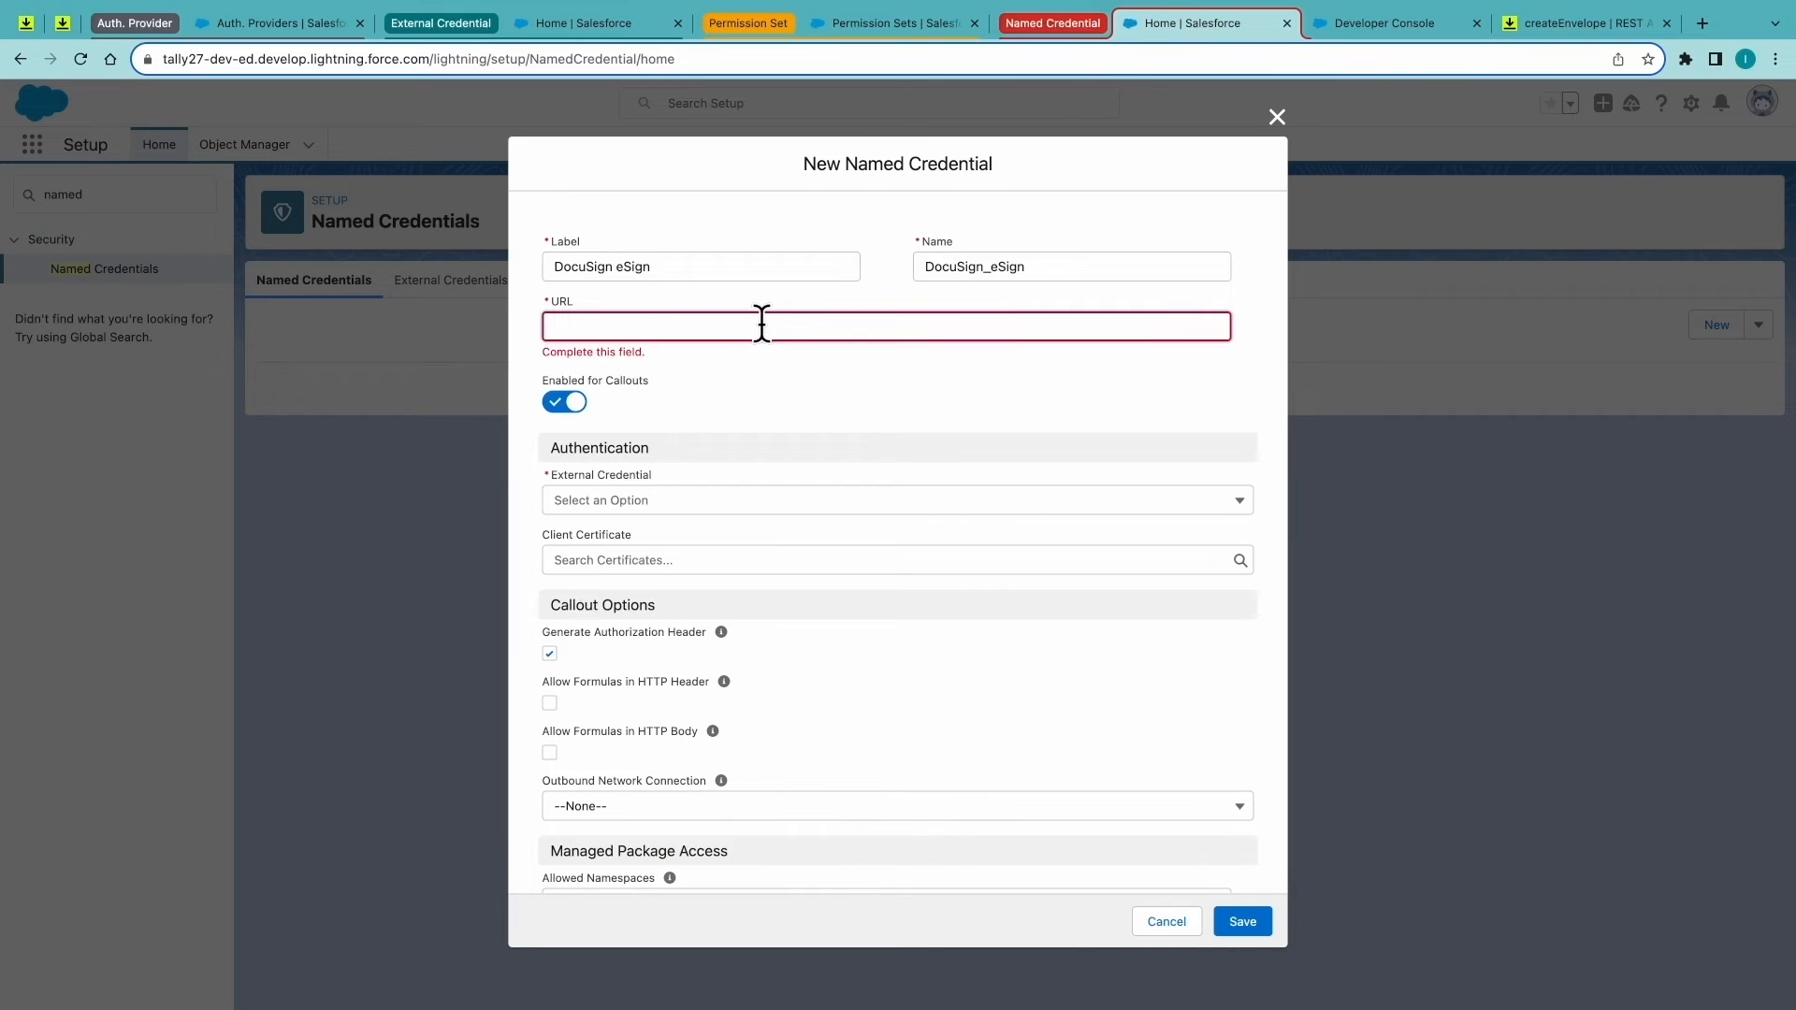
key(ctrl+v)
click(868, 491)
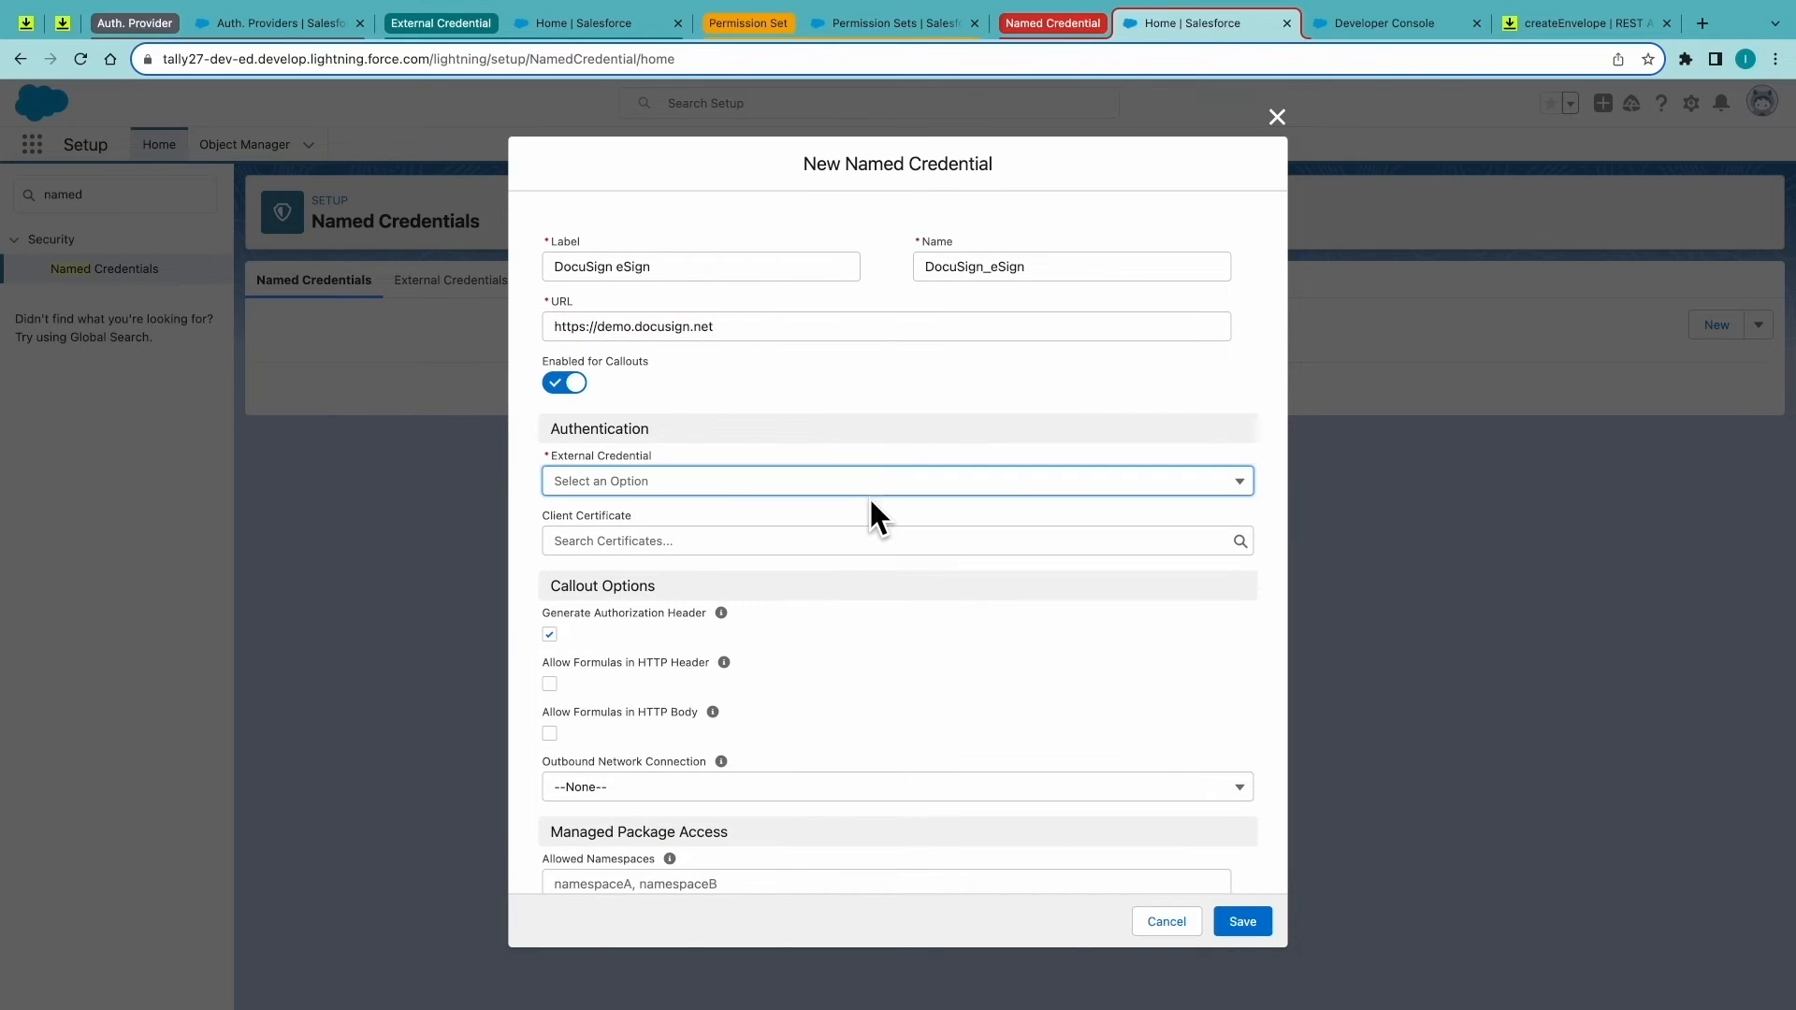
click(778, 515)
click(1244, 920)
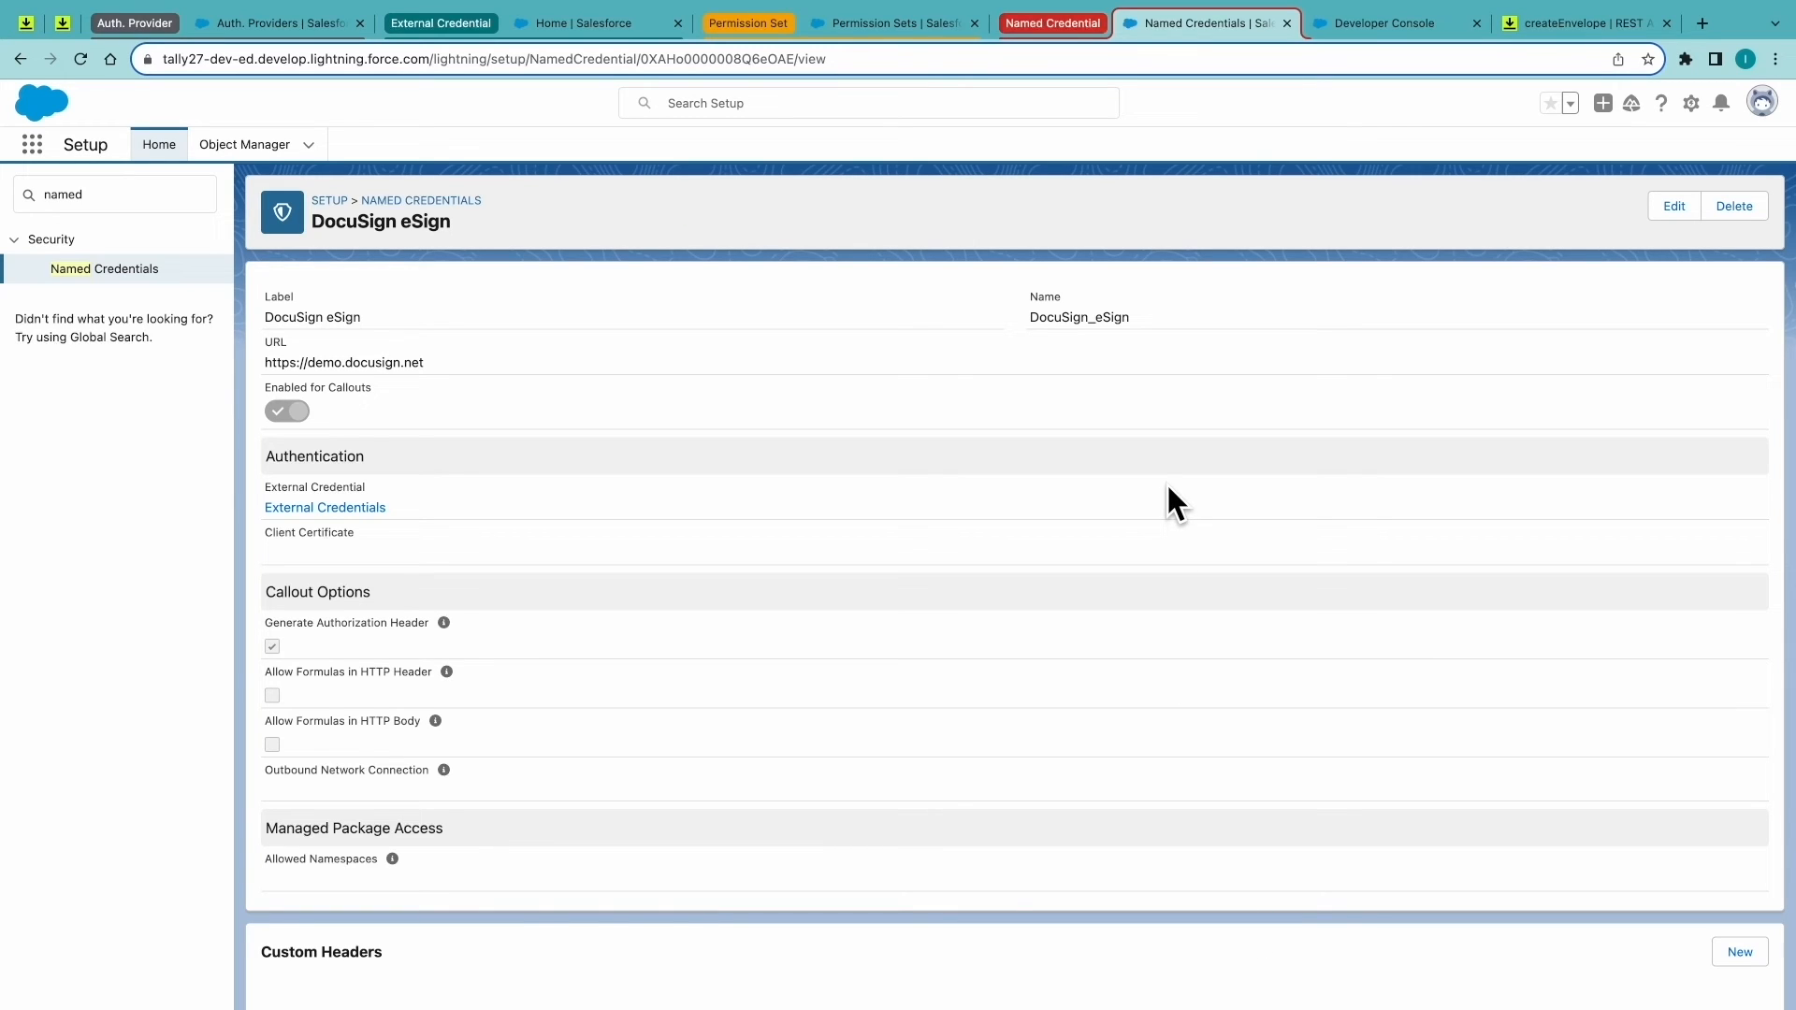
click(1363, 24)
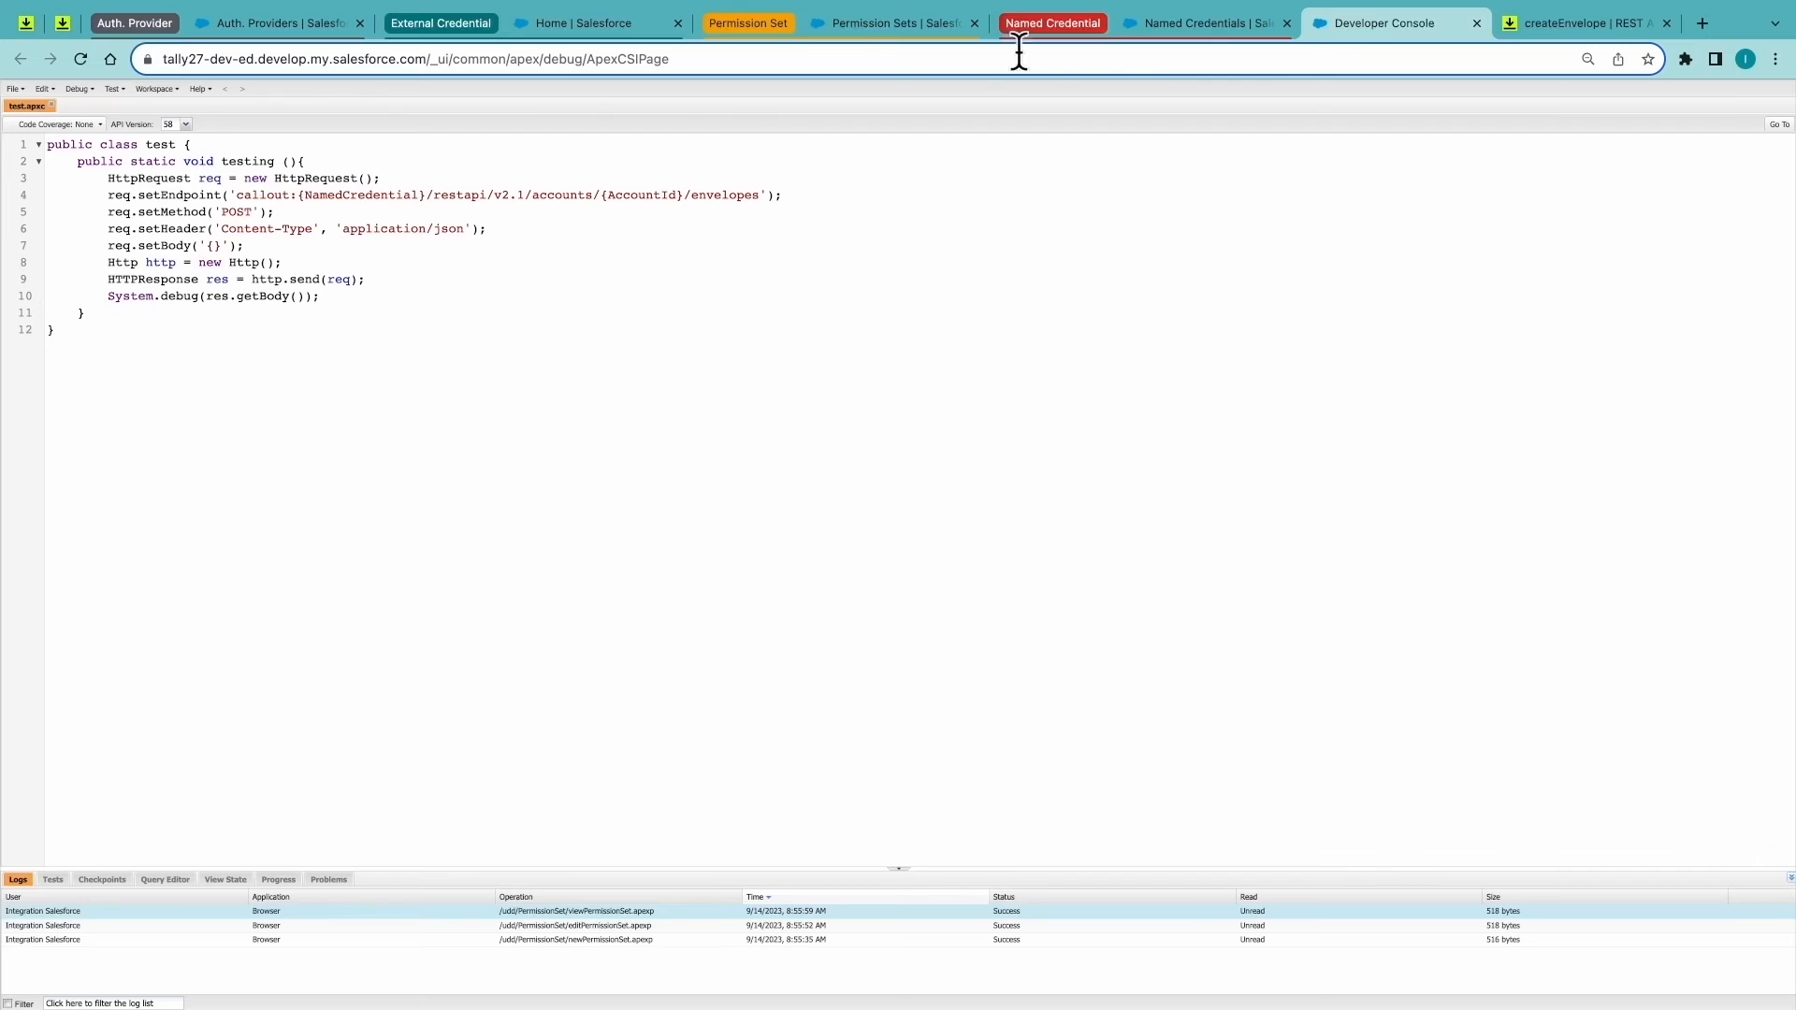
Replace {NamedCredential} in the endpoint with DocuSign_eSign copied from the credential page and save the class.
click(1160, 24)
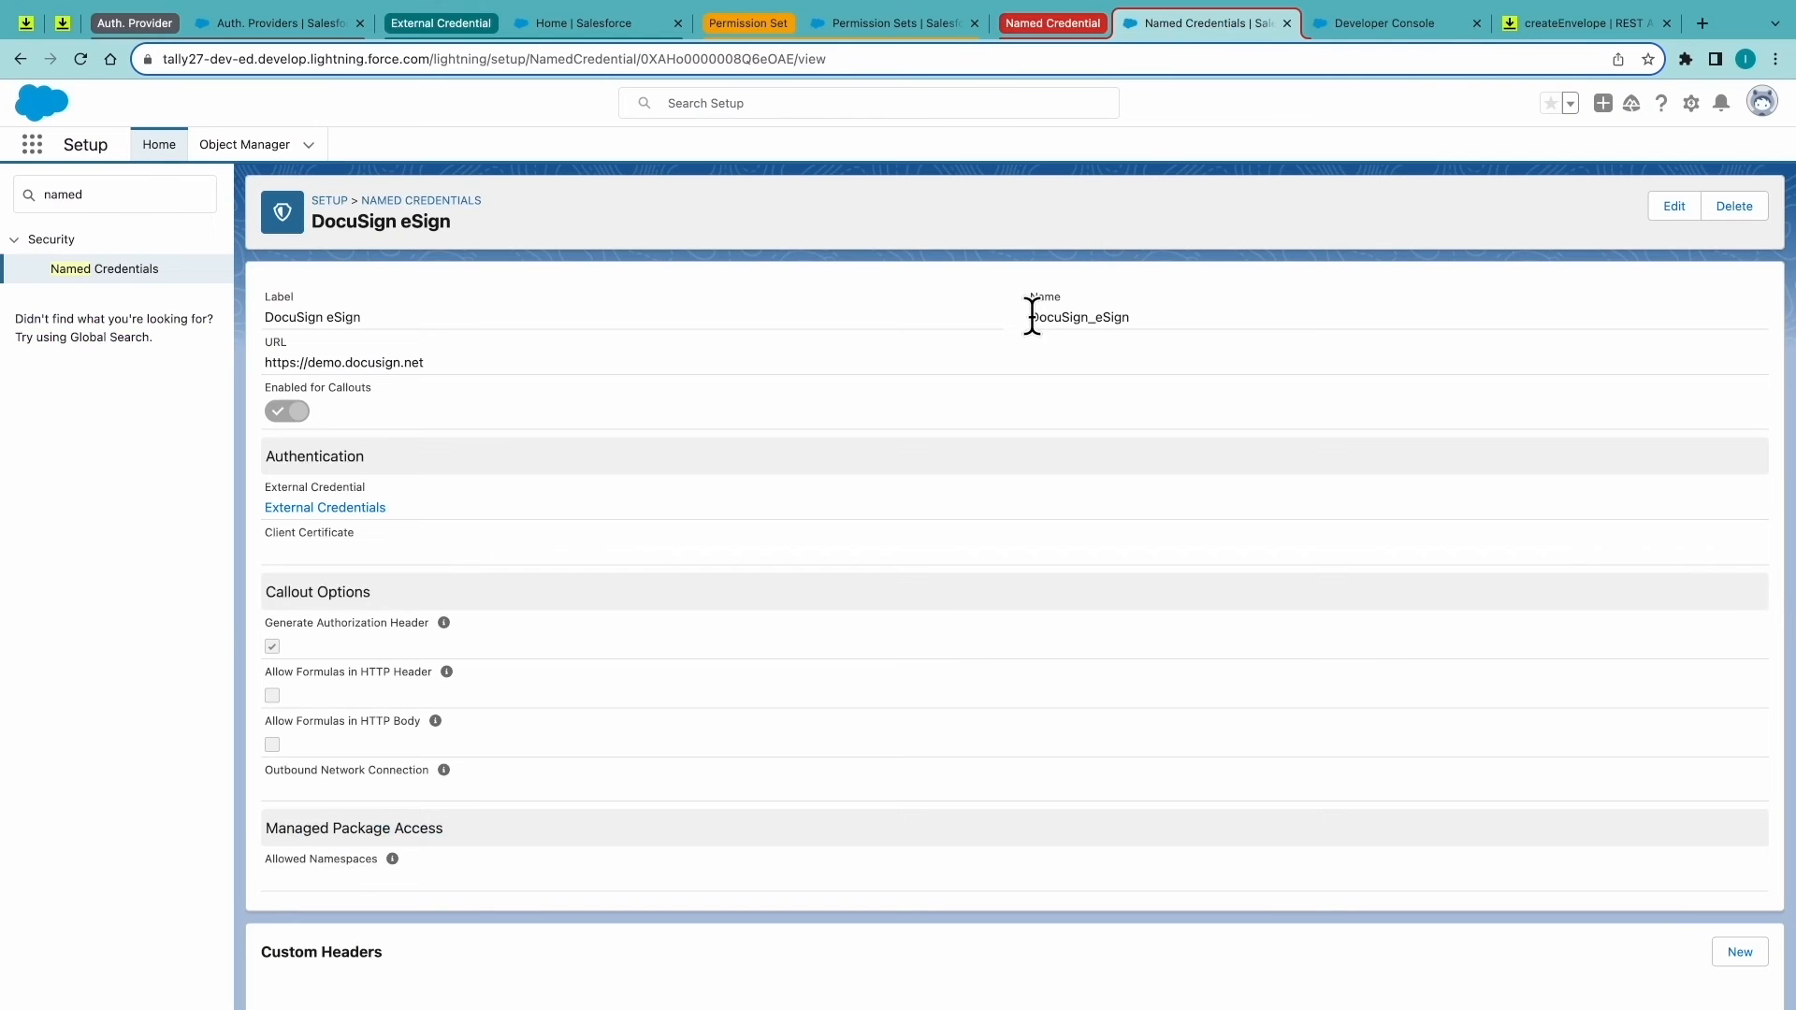
drag(1031, 318, 1122, 318)
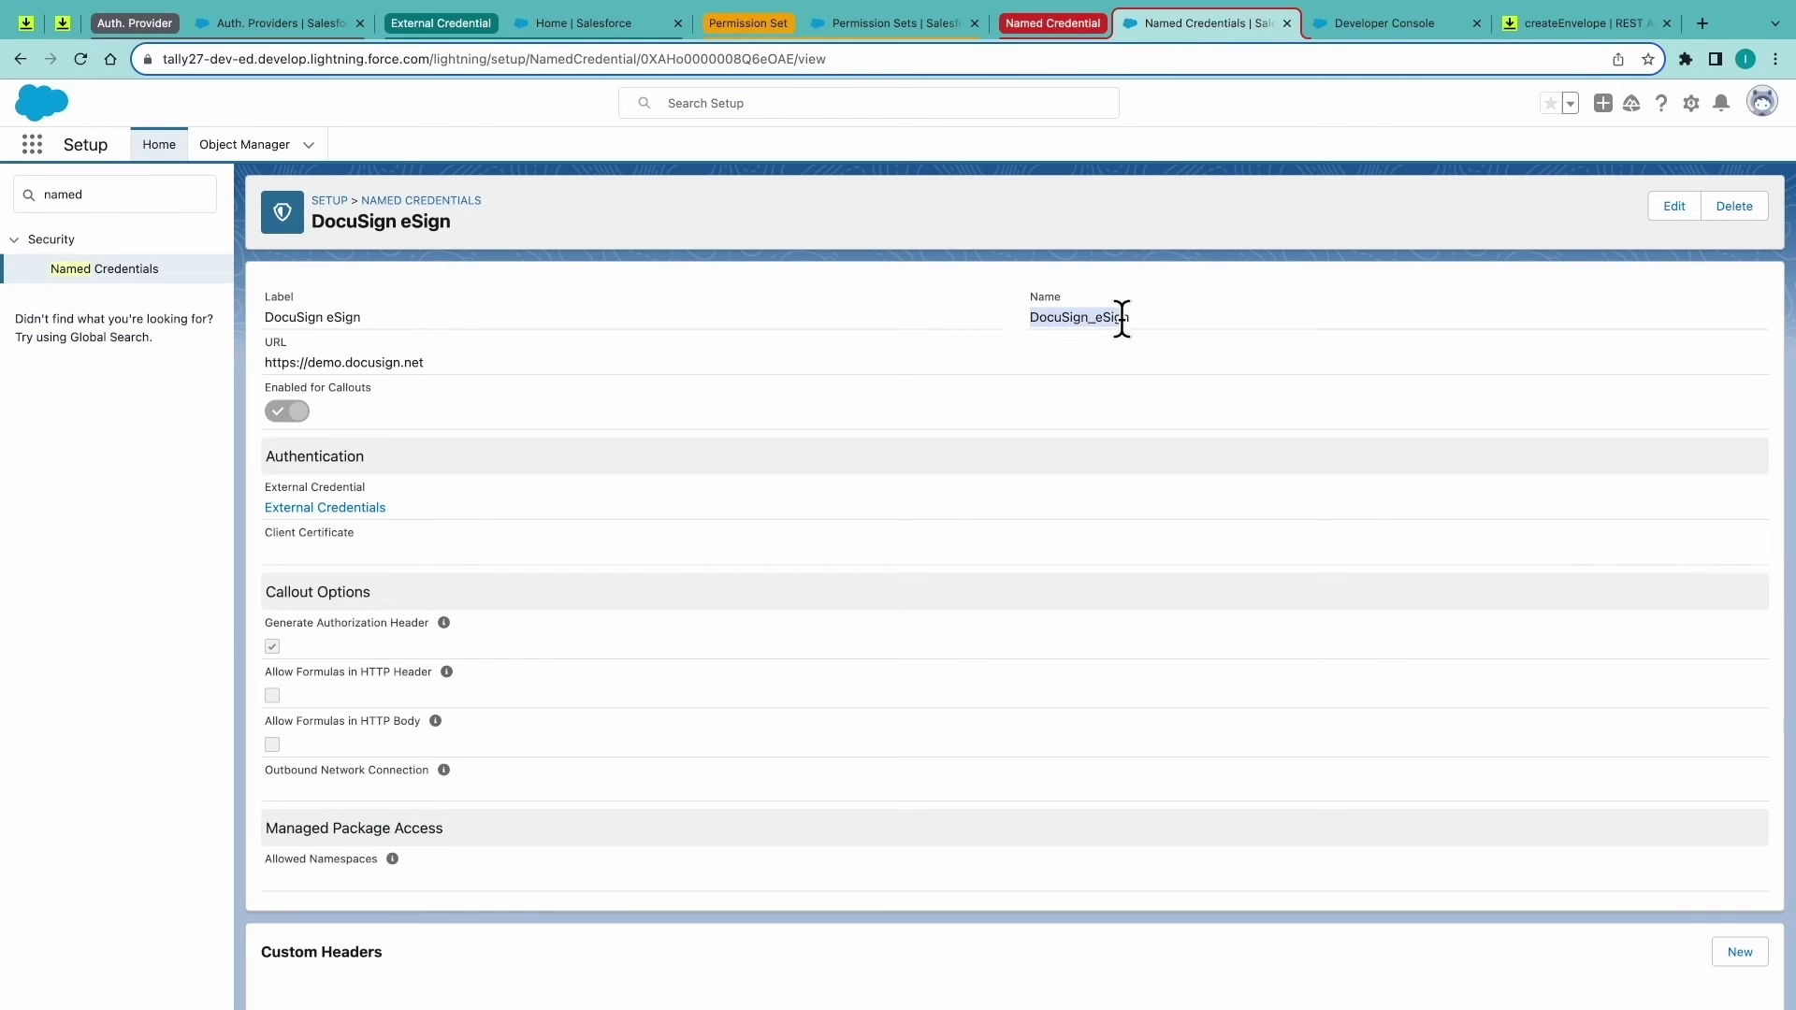
click(1380, 24)
drag(426, 193, 298, 196)
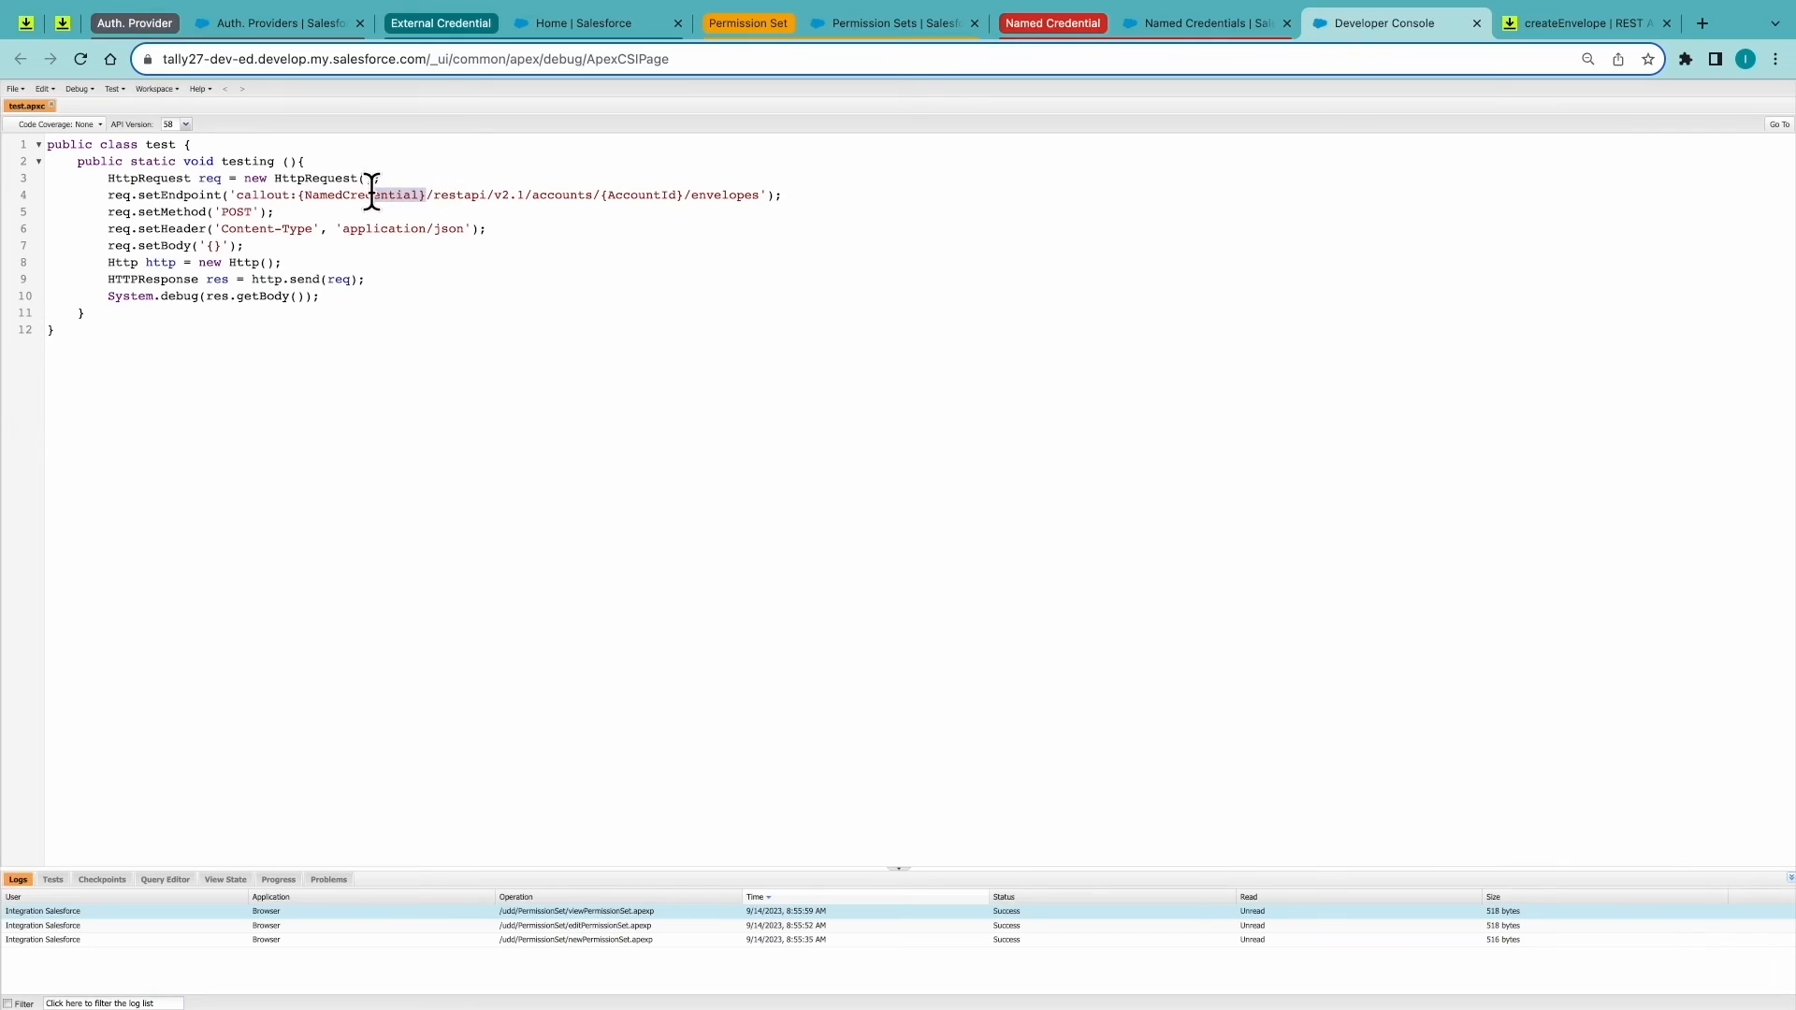
key(ctrl+v)
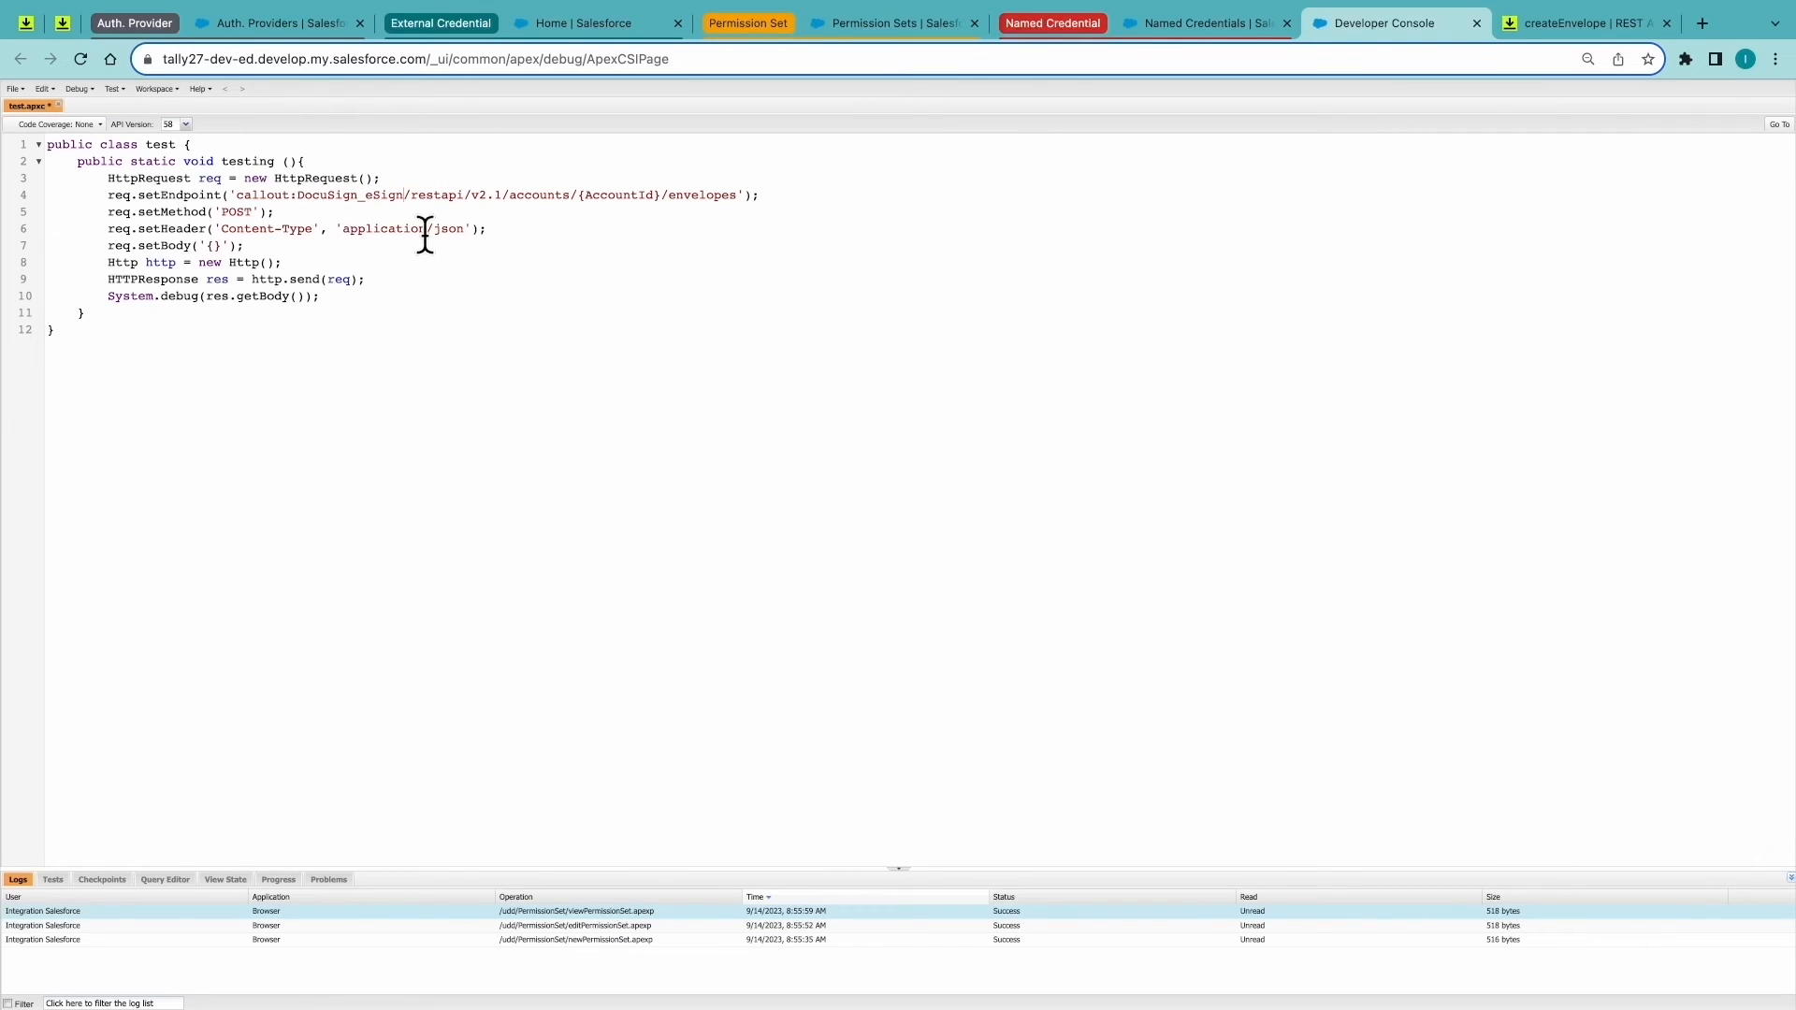
key(ctrl+s)
Copy the DocuSign account number from the account profile and return to the console.
key(ctrl+Left)
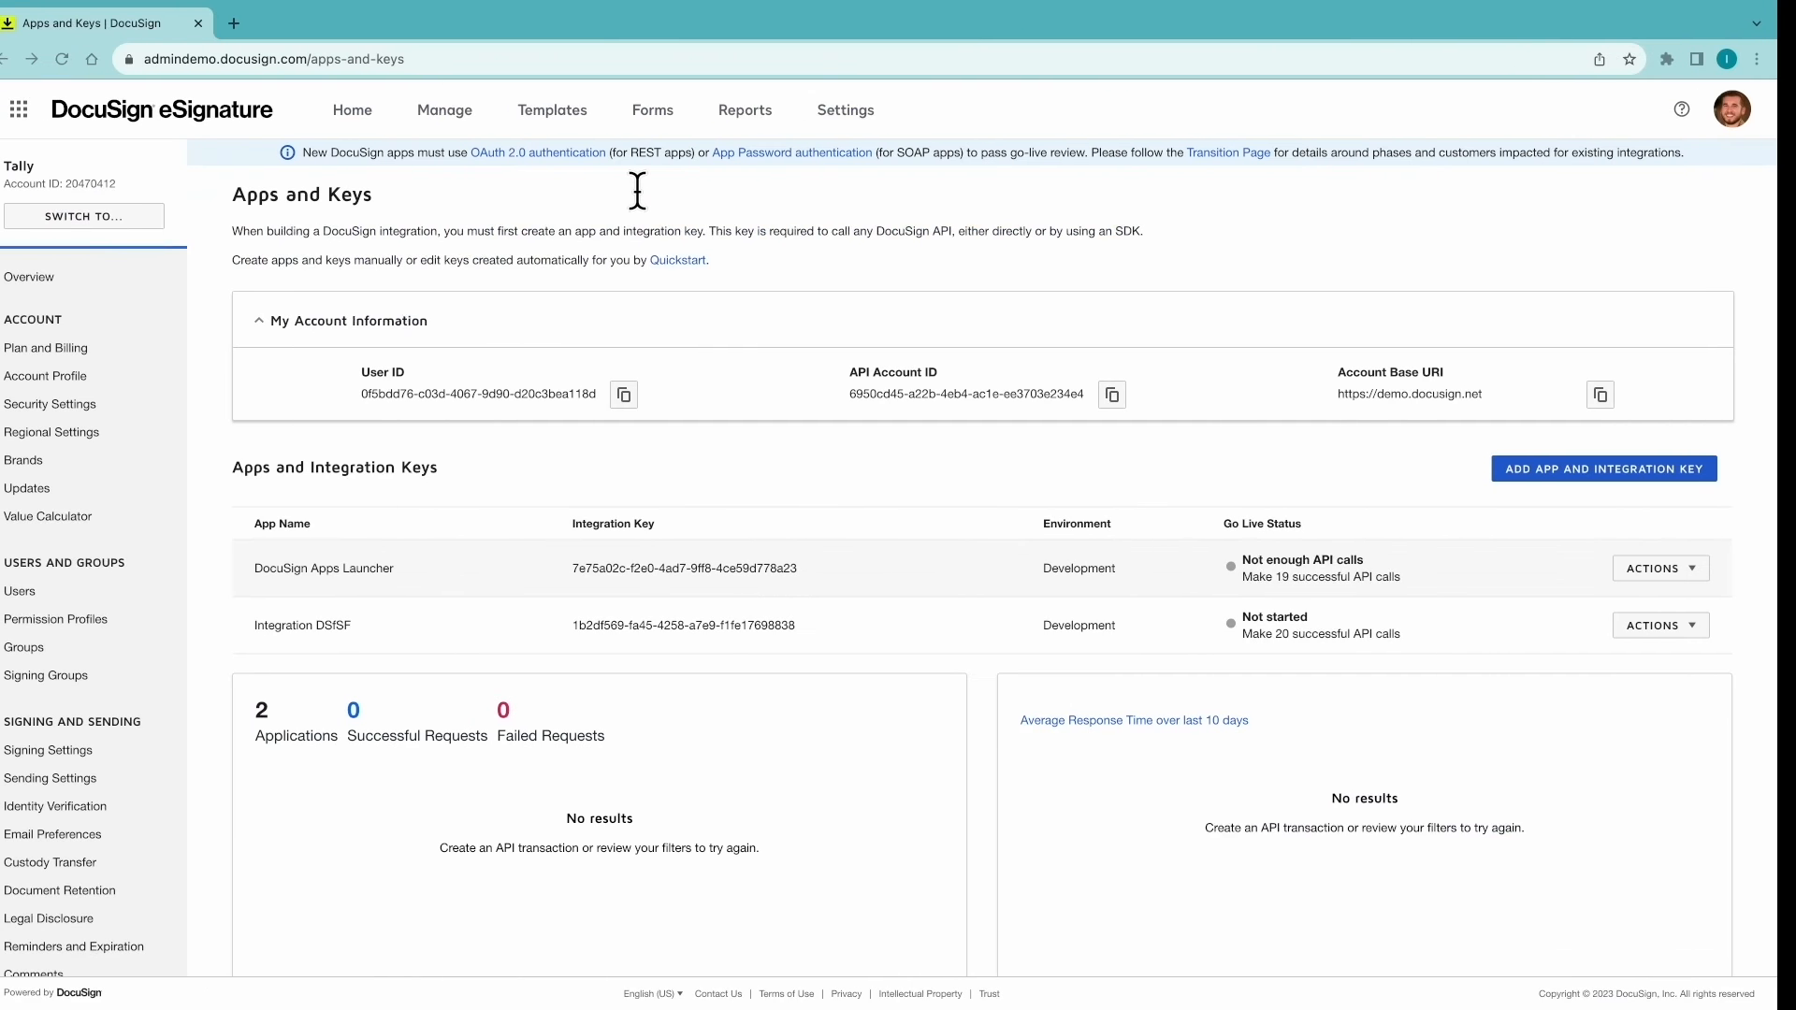
click(1750, 109)
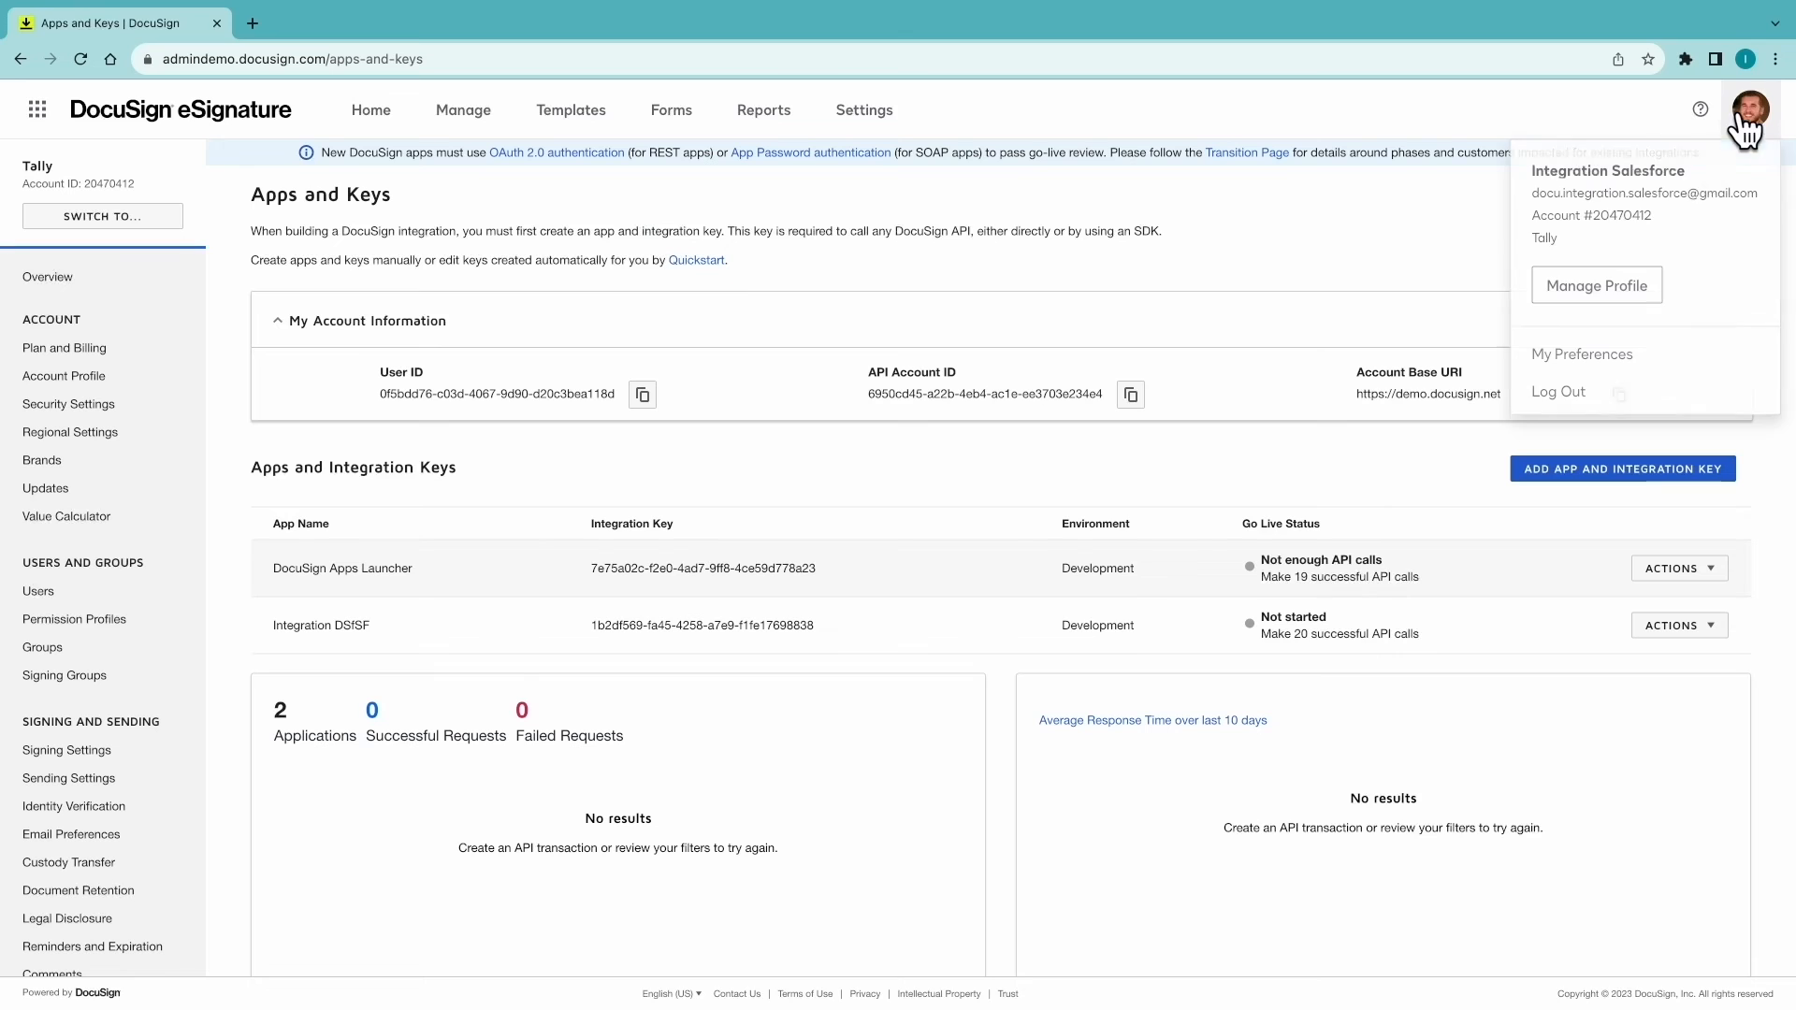
double_click(1628, 215)
key(ctrl+c)
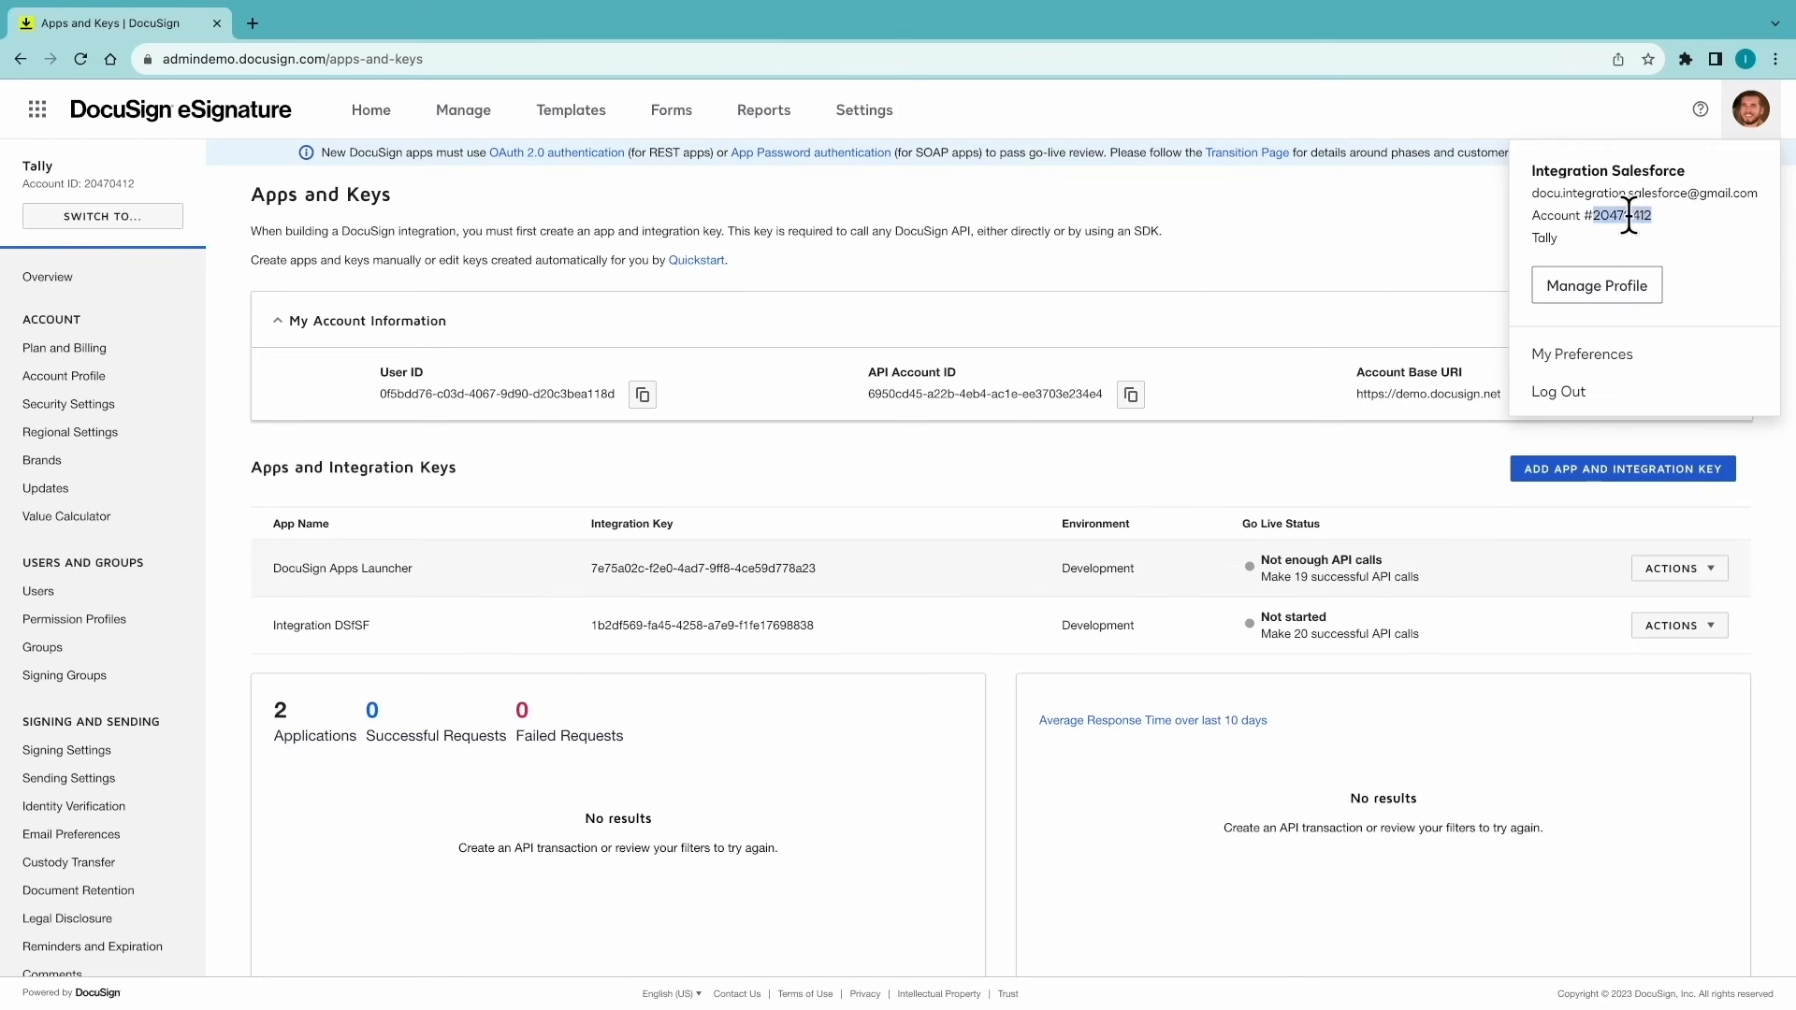
key(ctrl+Right)
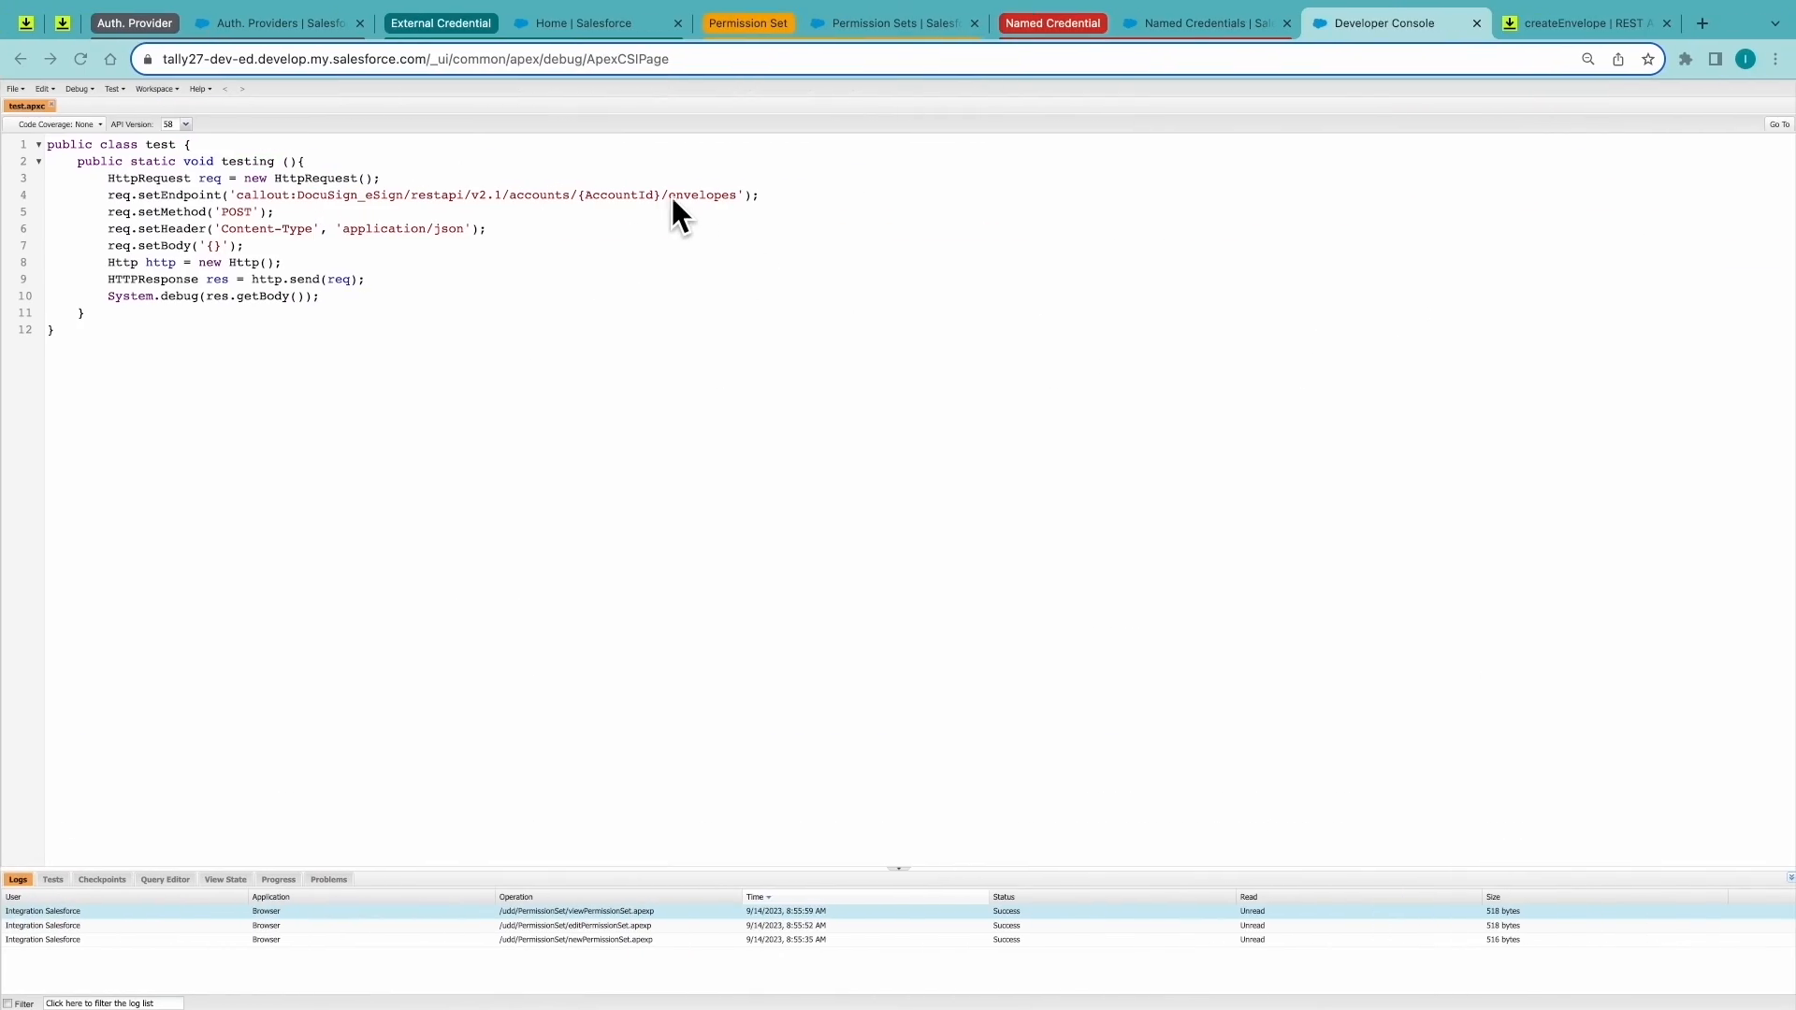
Replace {AccountId} with the DocuSign account number, save the class, and select the envelopes endpoint path to check.
drag(661, 194, 578, 195)
key(ctrl+v)
key(ctrl+s)
drag(411, 196, 715, 196)
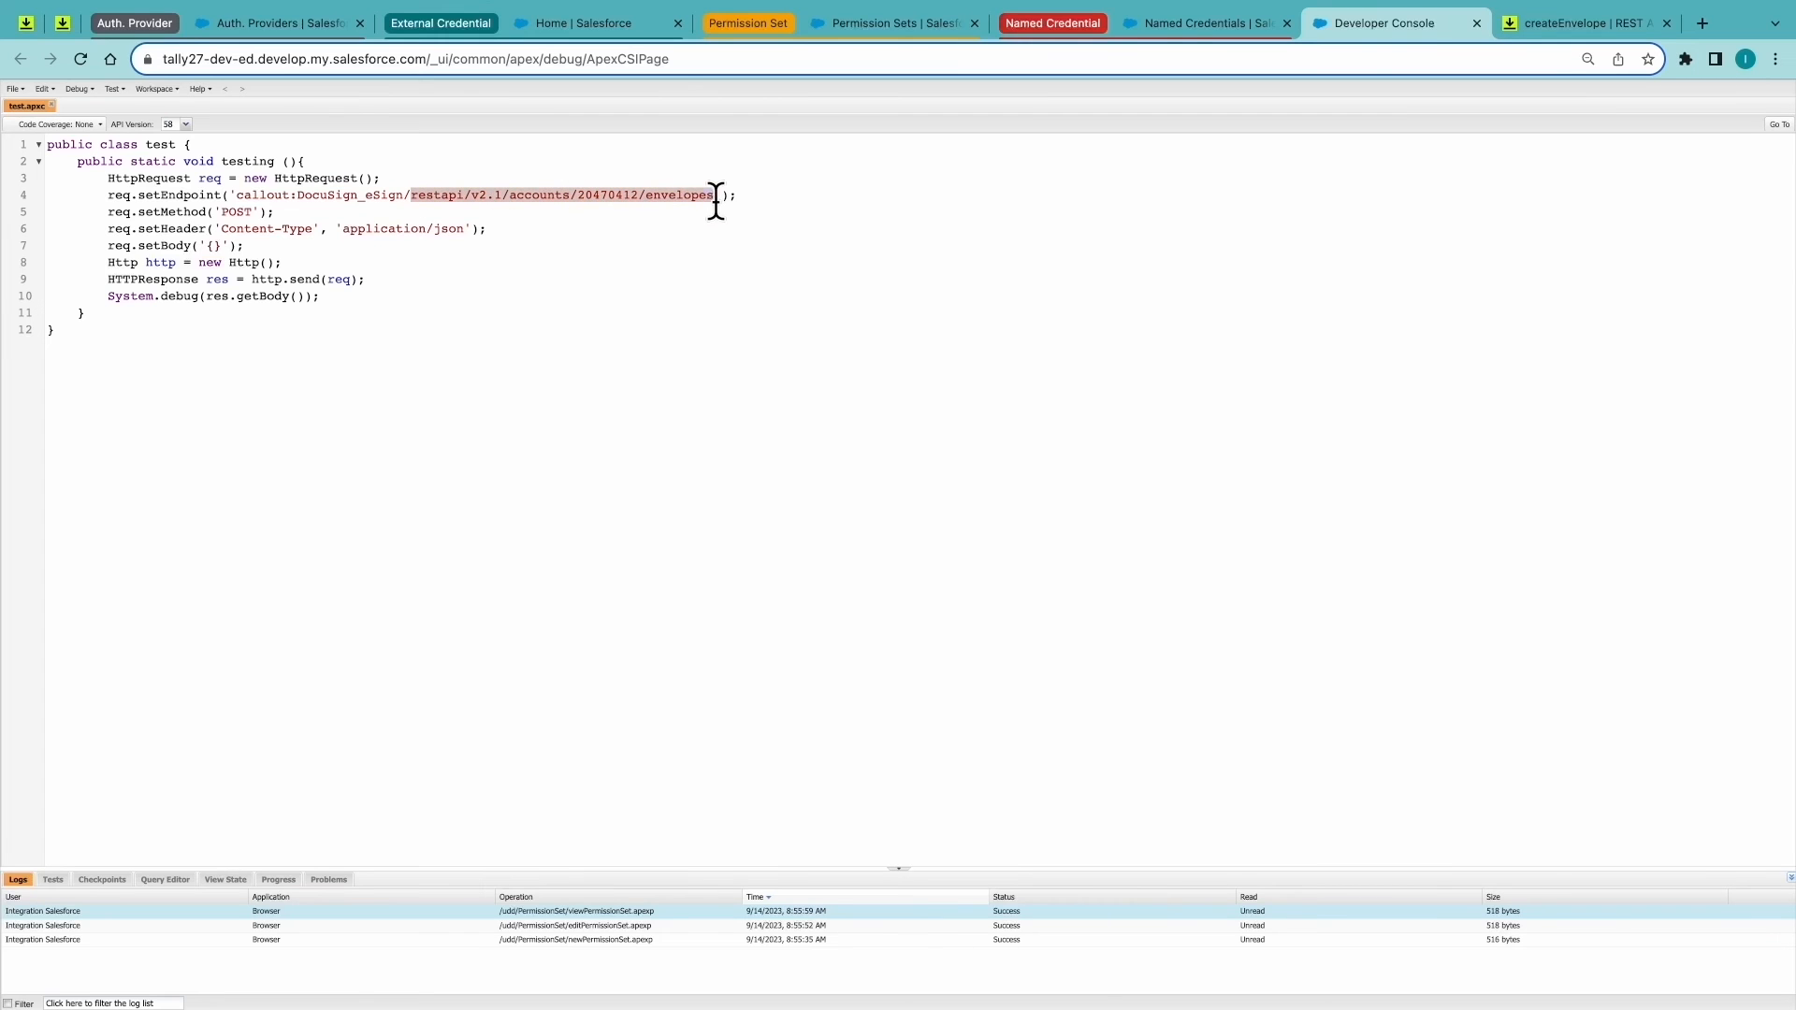
click(63, 25)
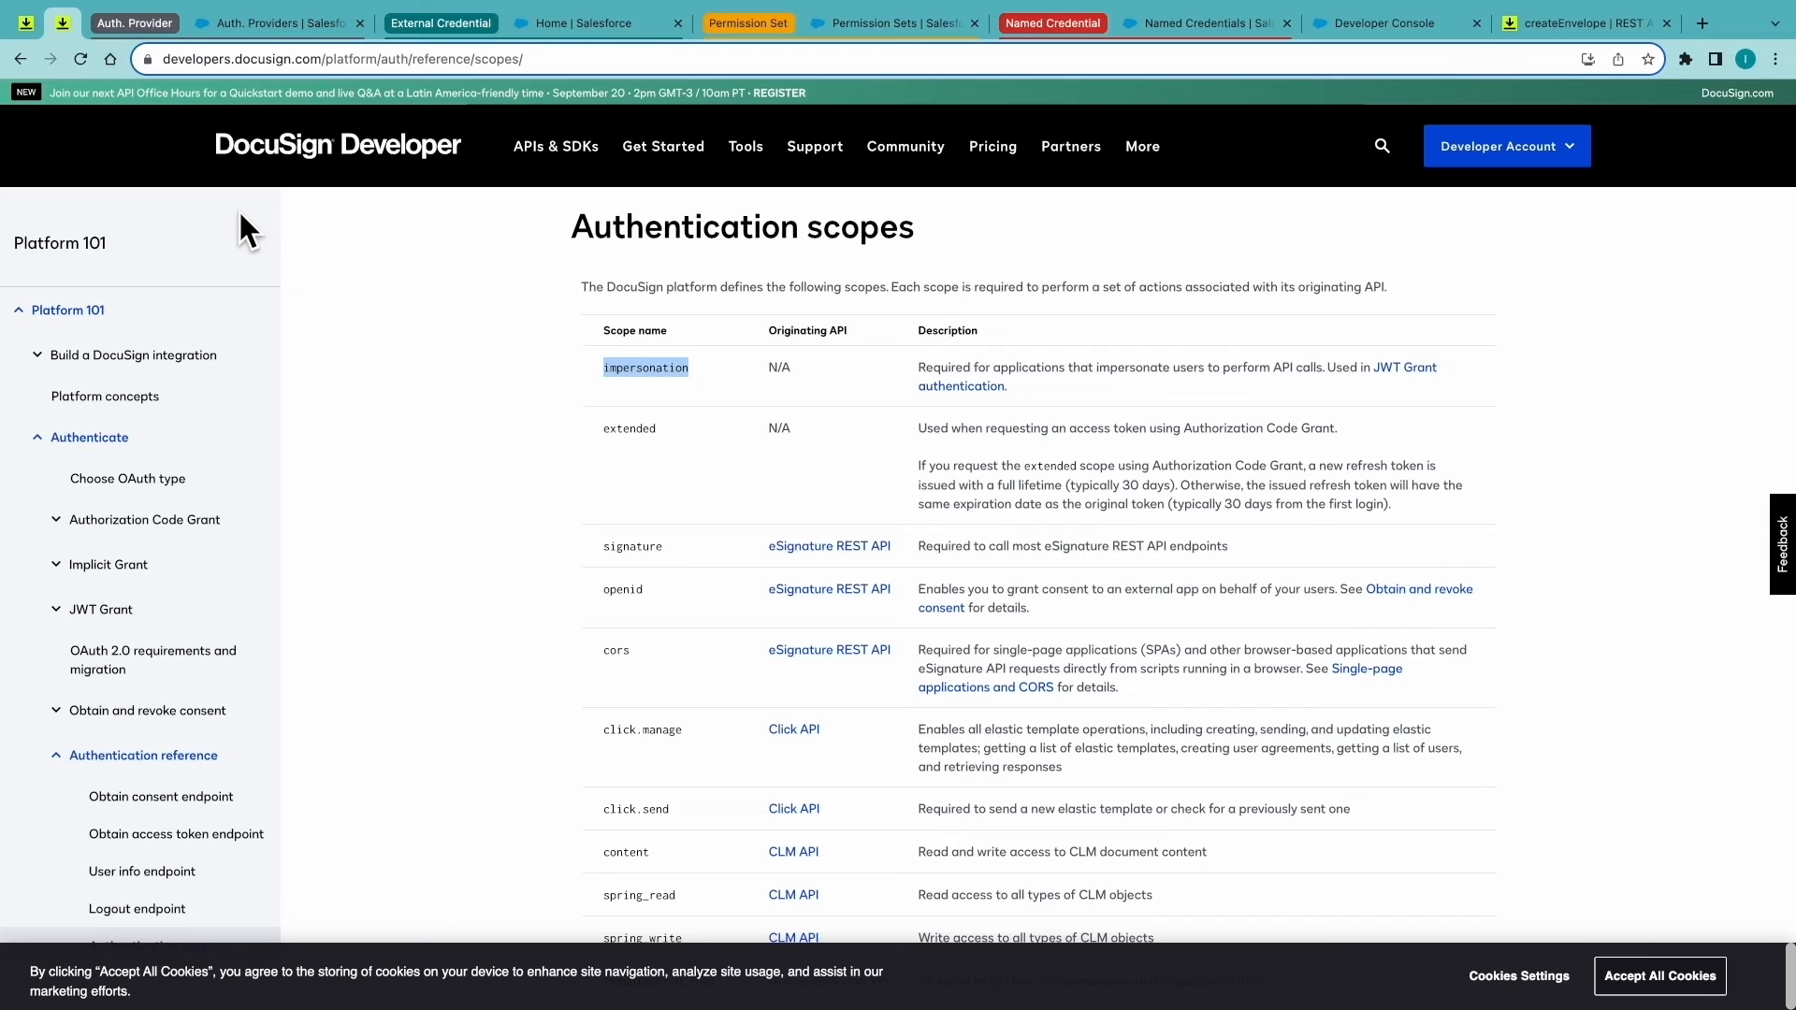
Compare the endpoint against the createEnvelope REST reference, then return to the console.
click(1572, 14)
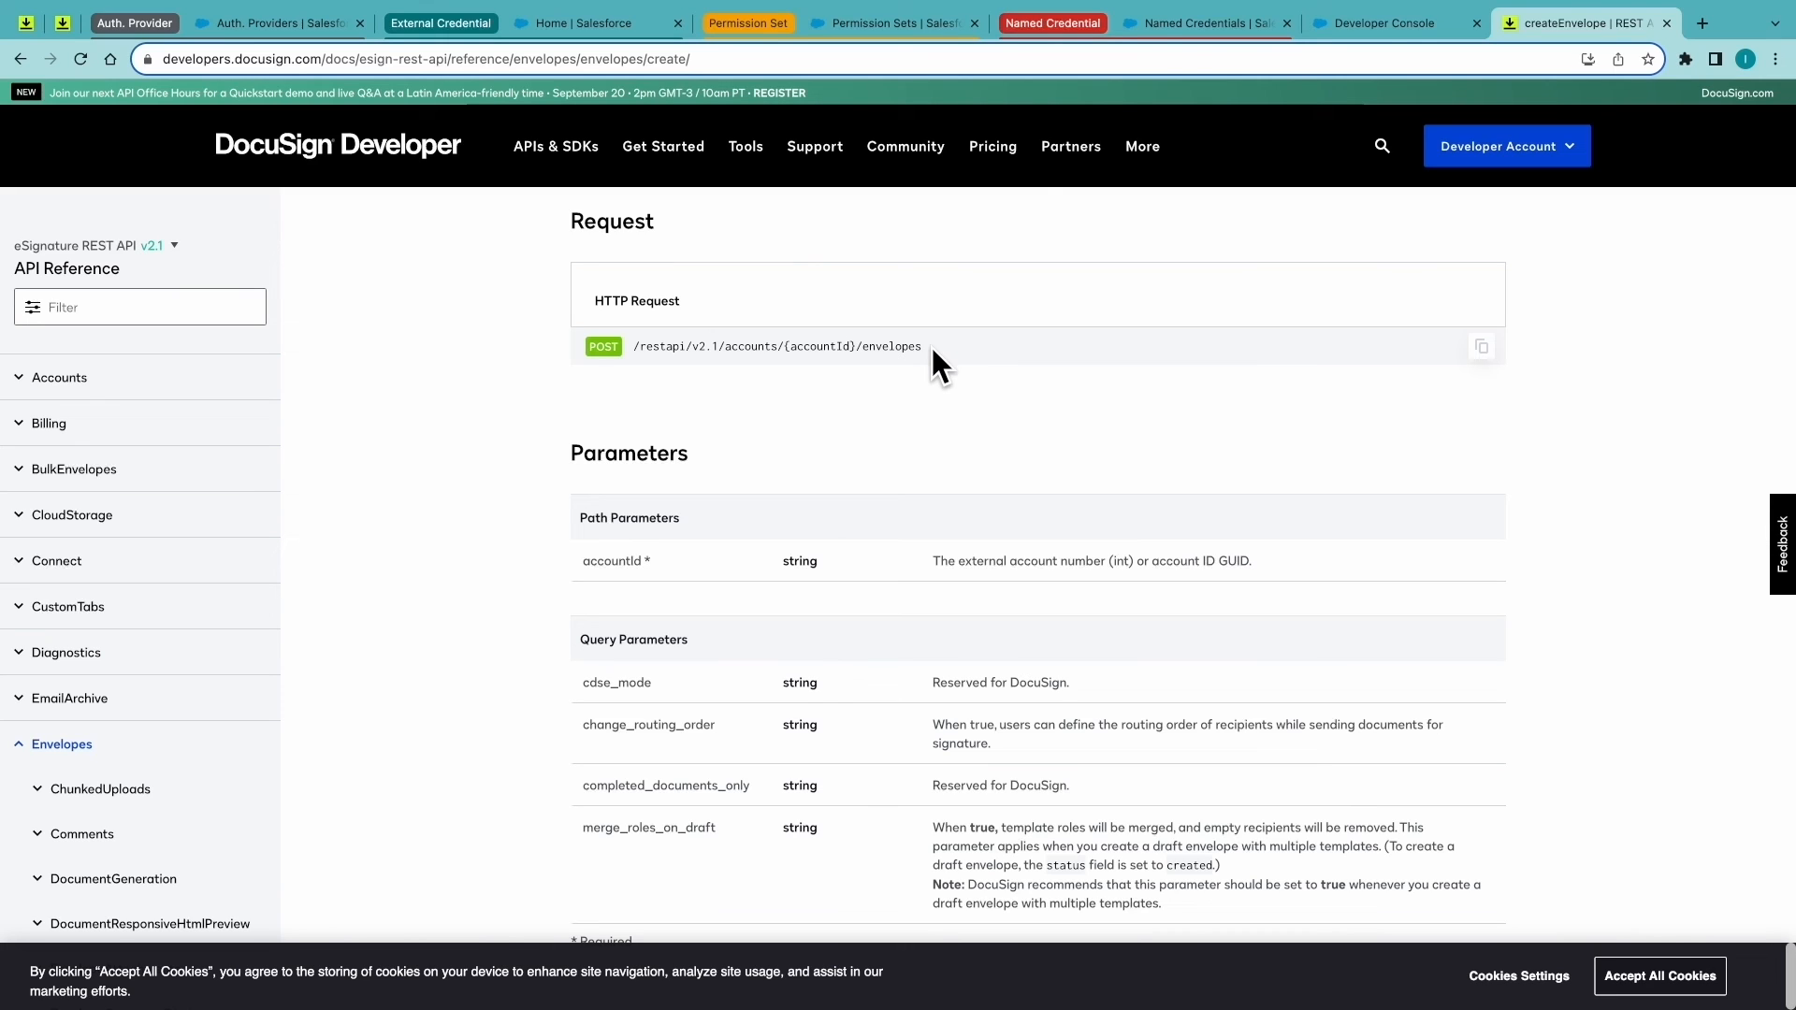
click(1360, 23)
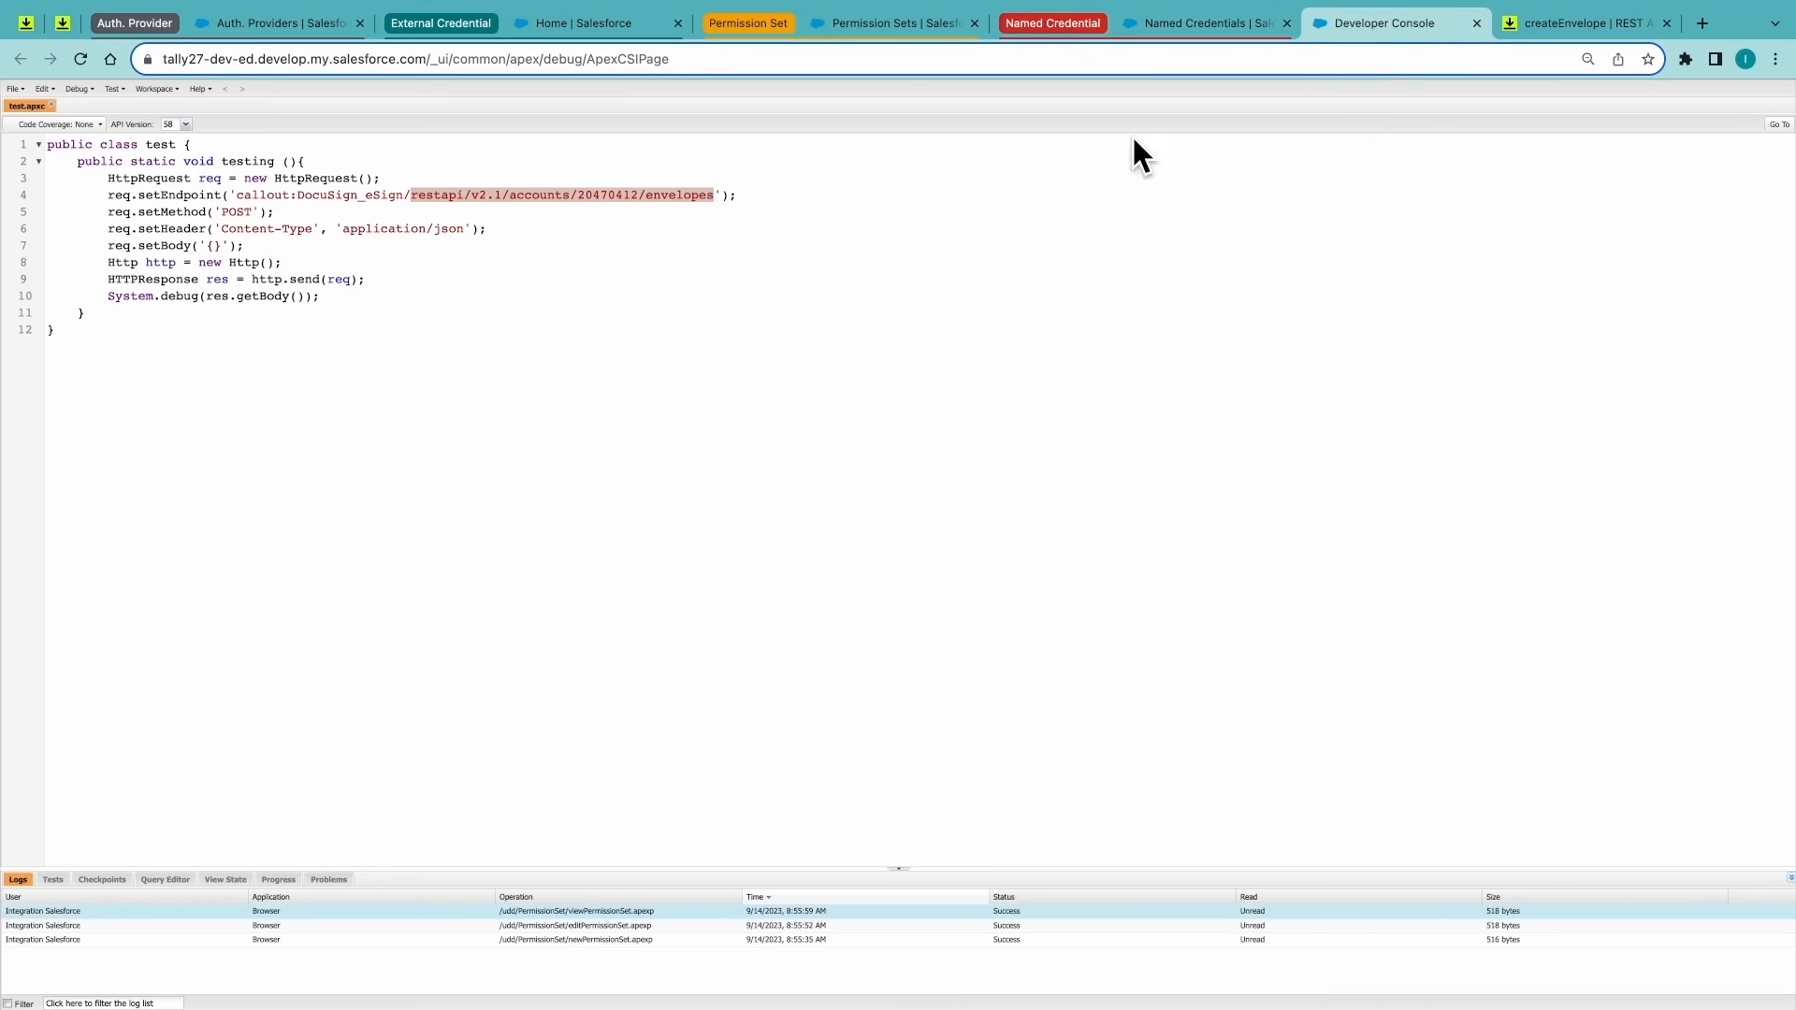
Run test.testing() via Execute Anonymous and filter the log to Debug Only showing the 201 Created response.
click(81, 90)
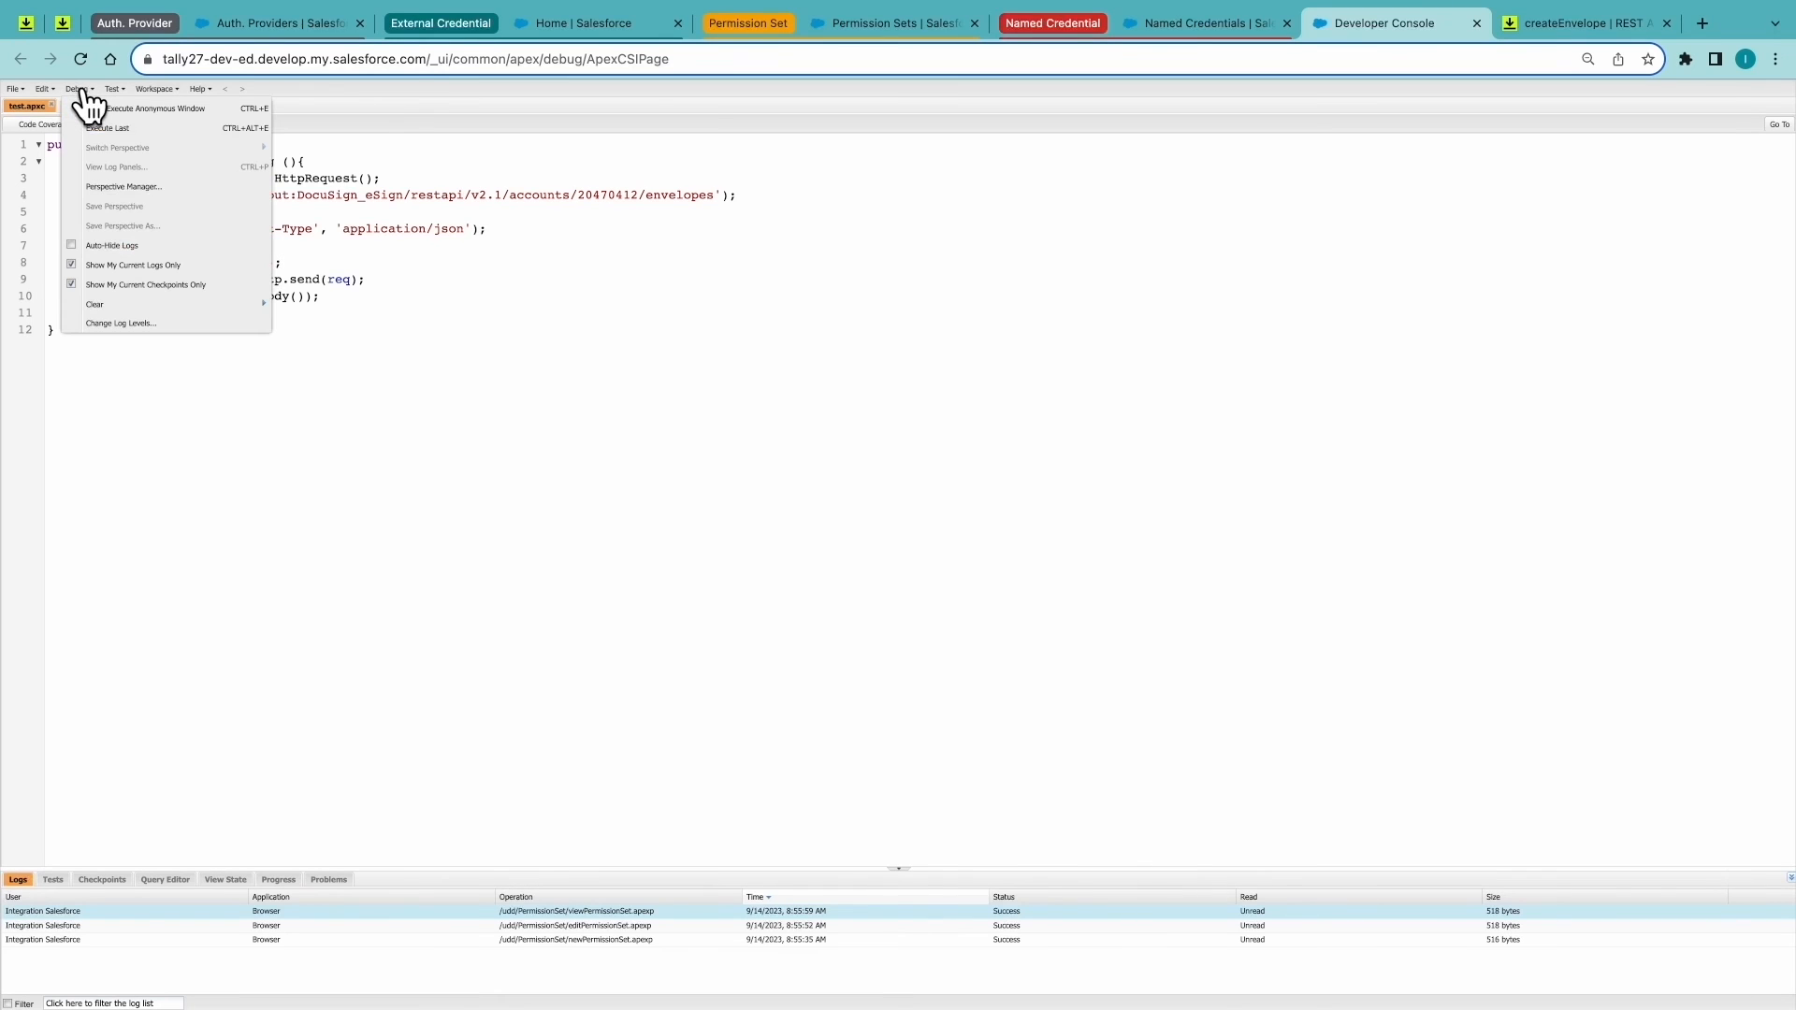
click(115, 108)
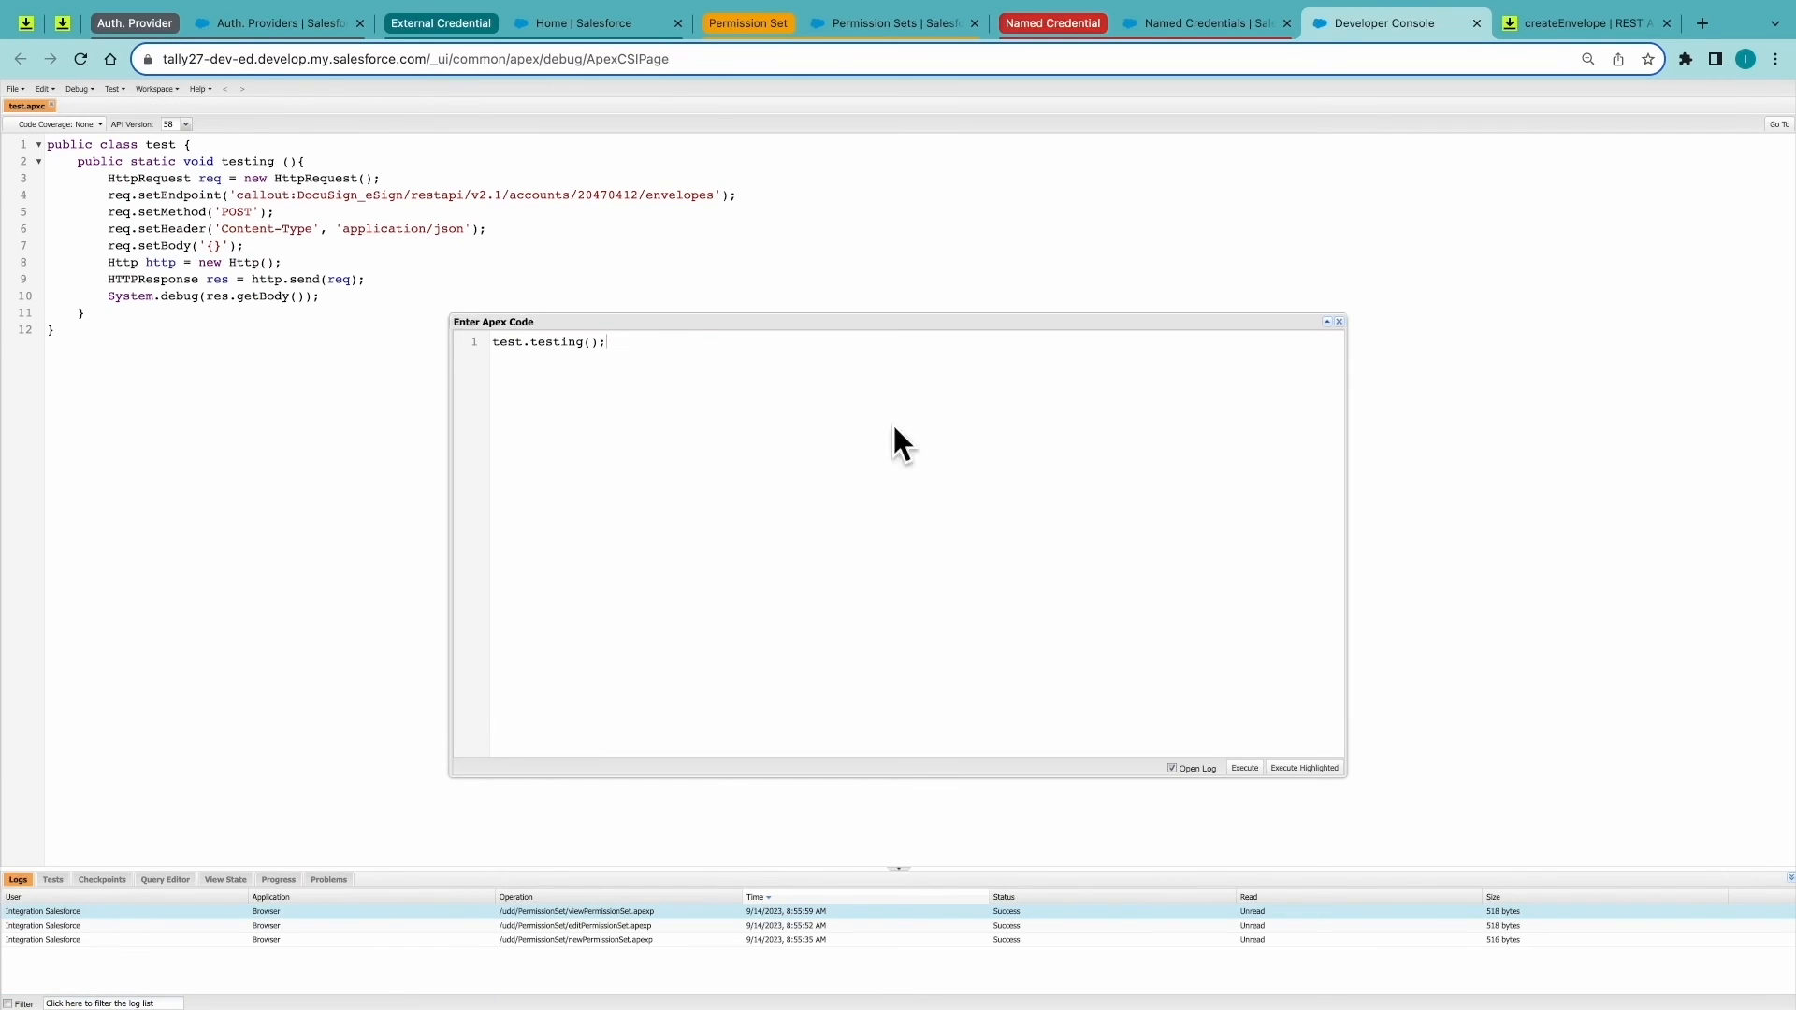
click(1244, 768)
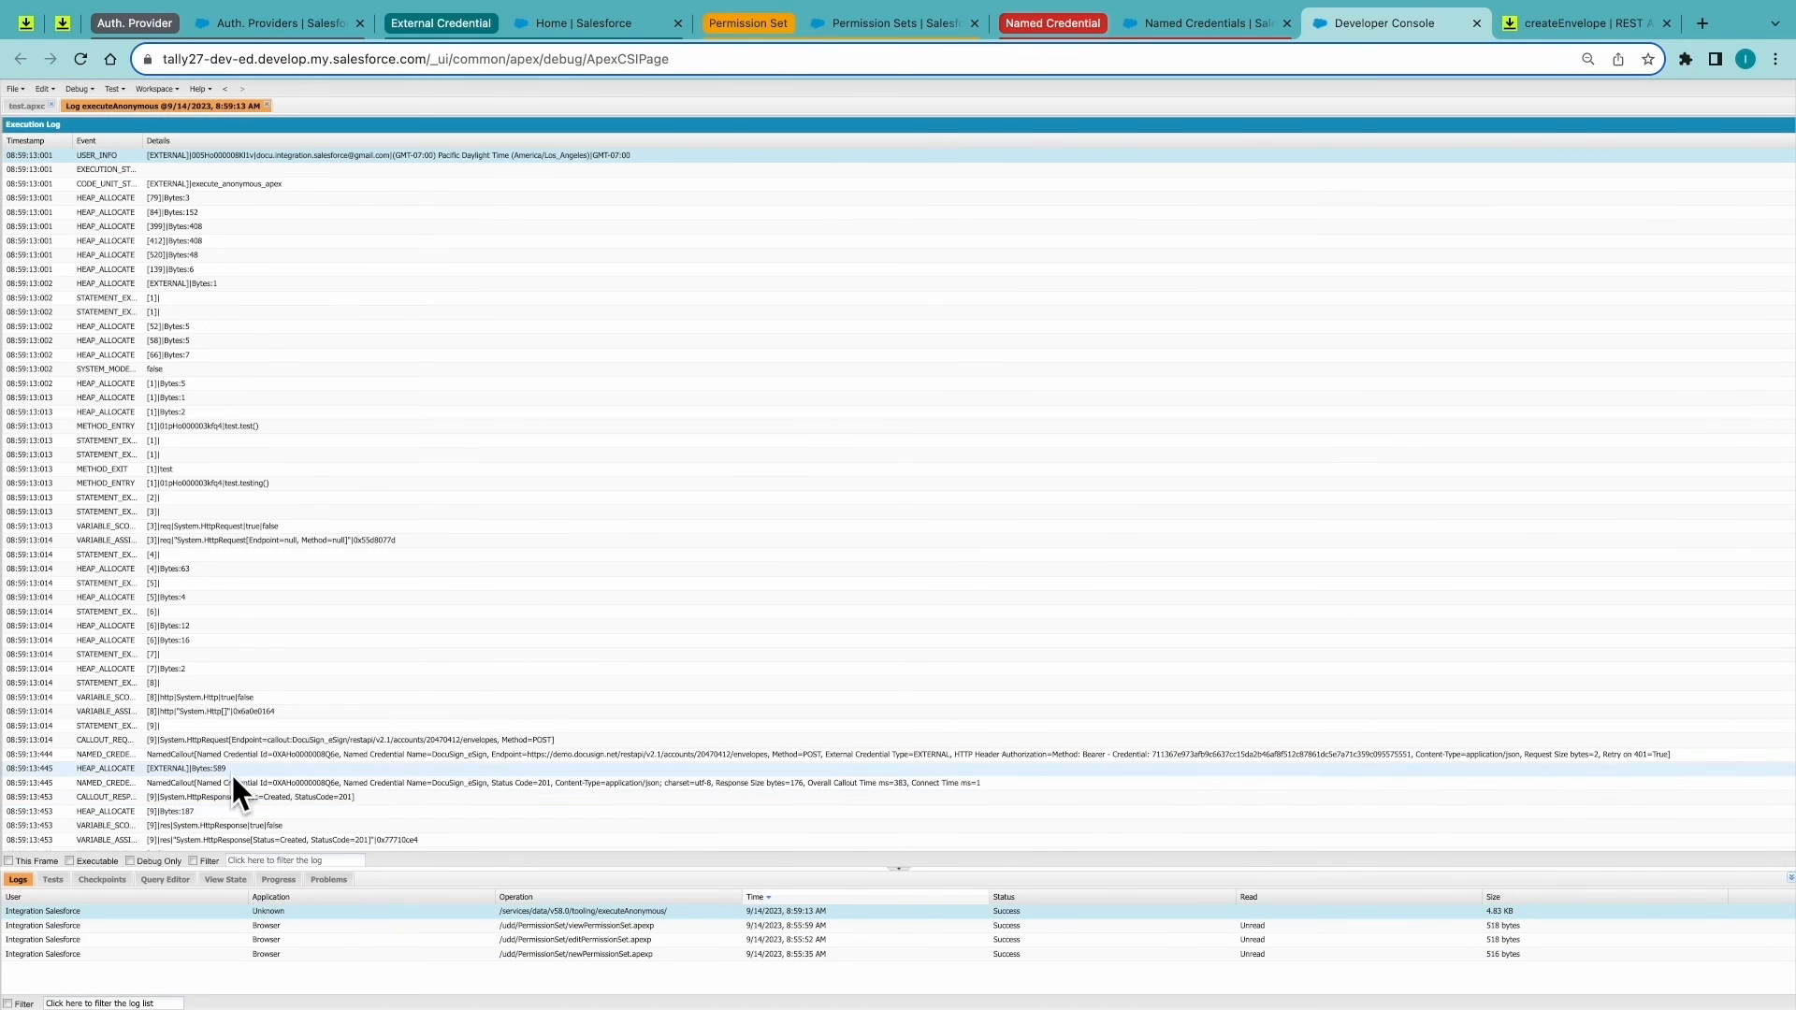
click(131, 860)
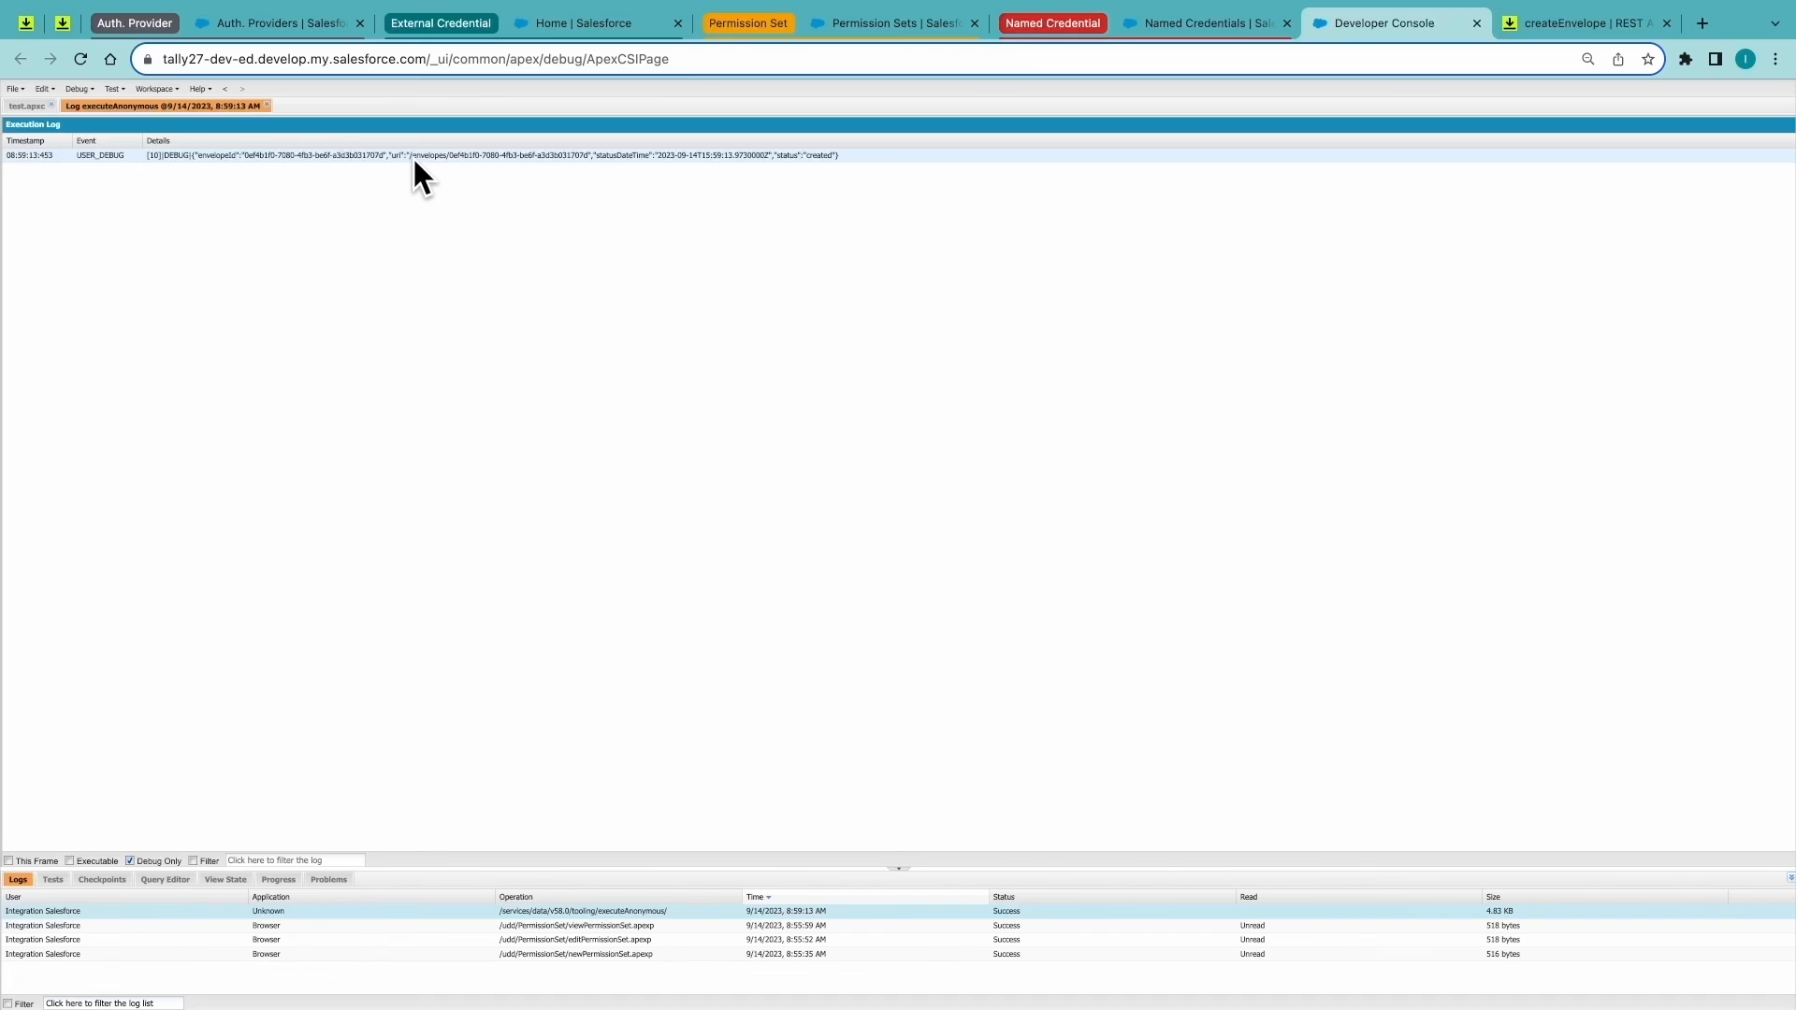
key(ctrl+Left)
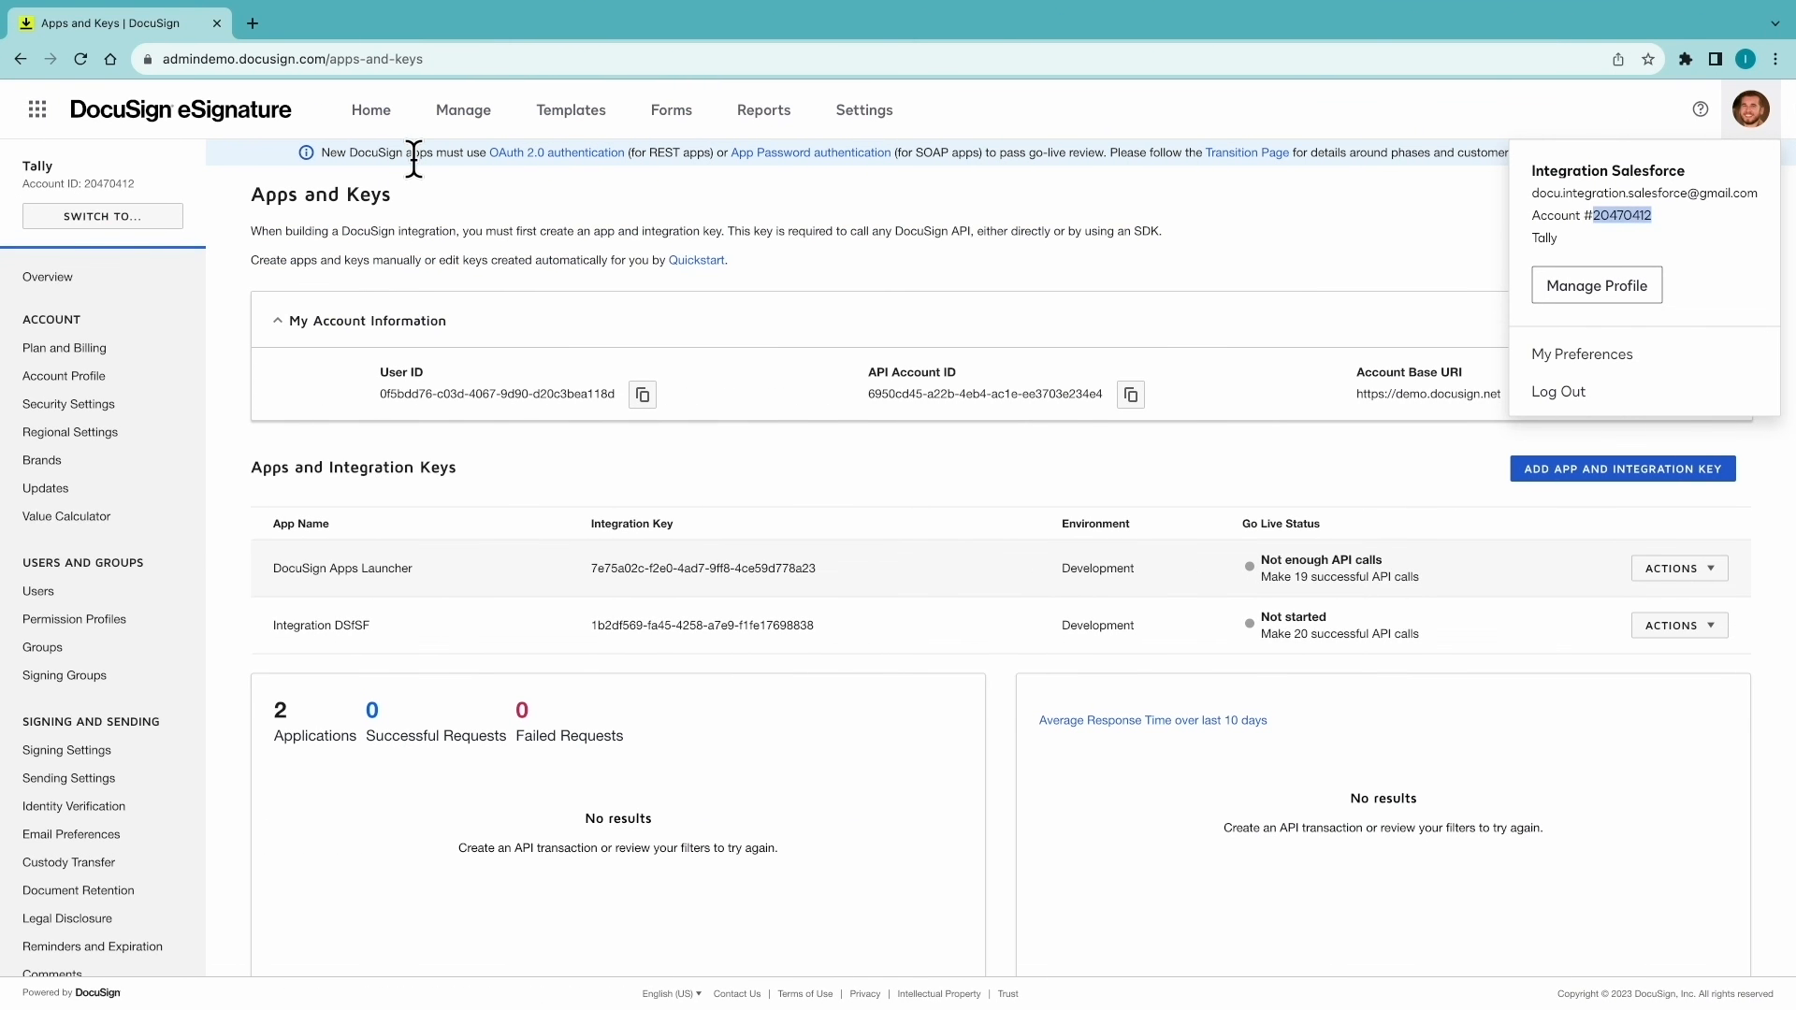
Open the Untitled draft envelope under Manage > Drafts and view its envelope ID to match the logged one.
click(469, 115)
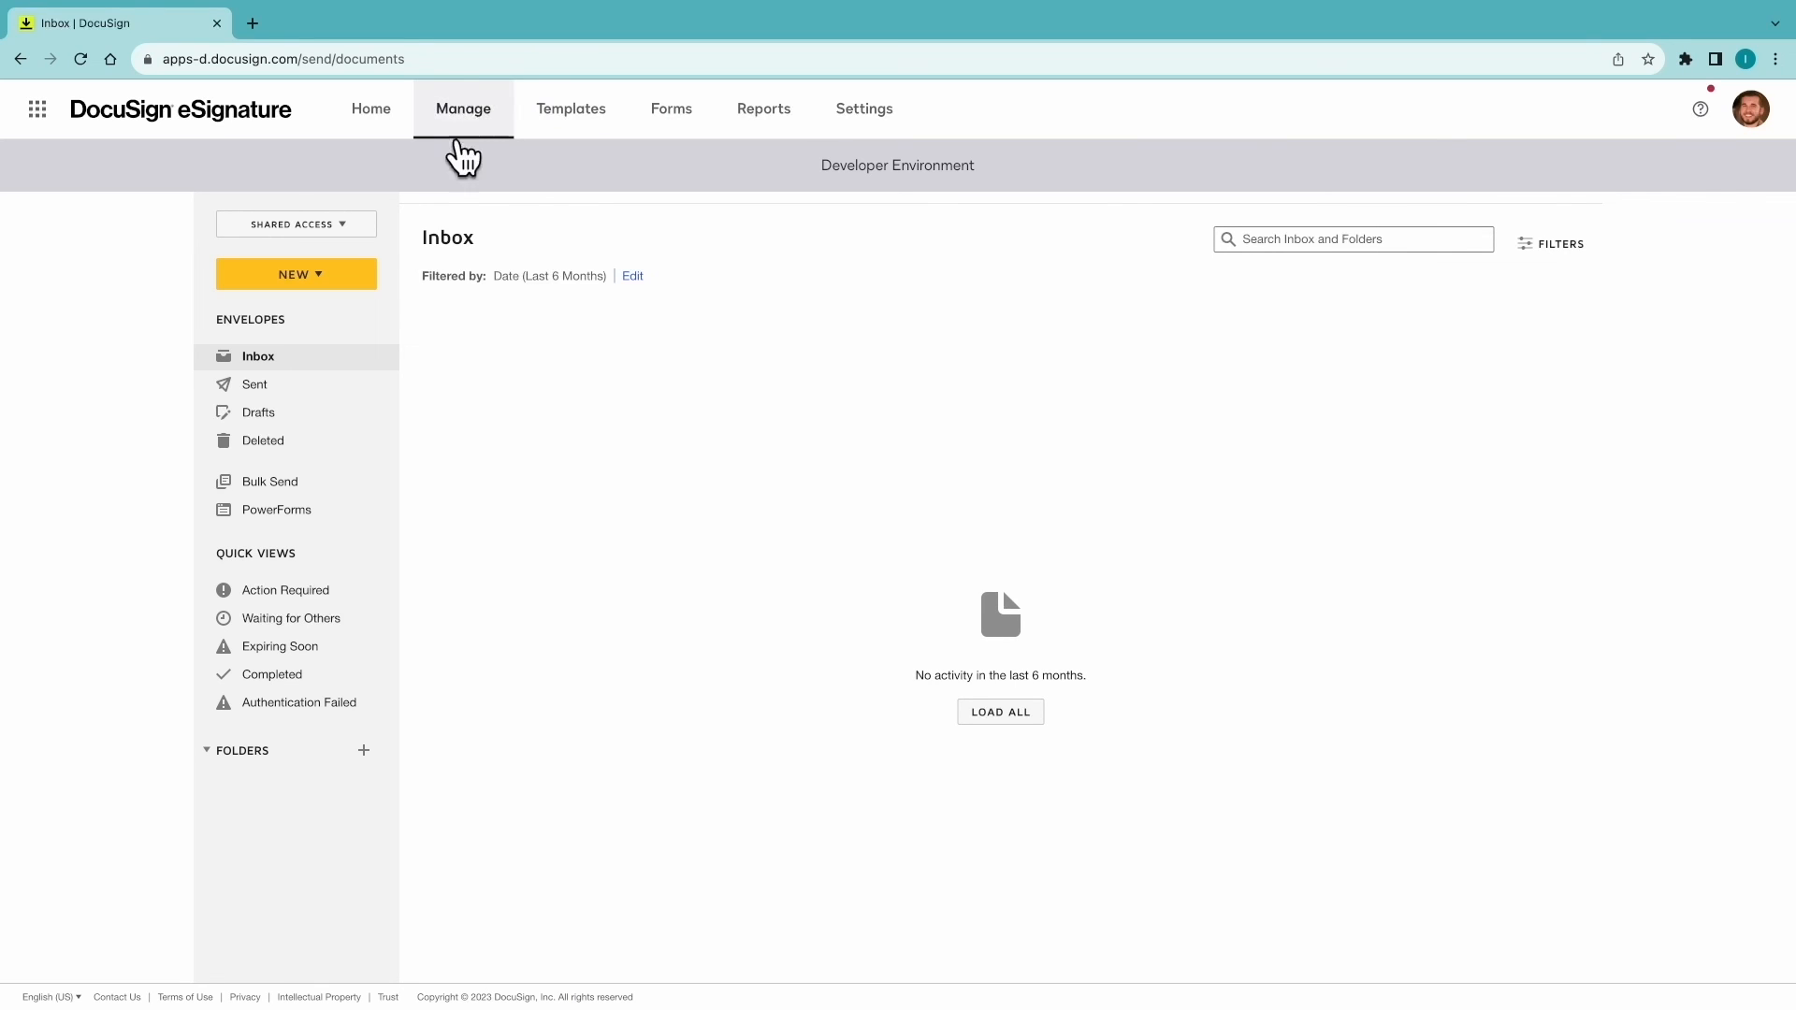
click(256, 426)
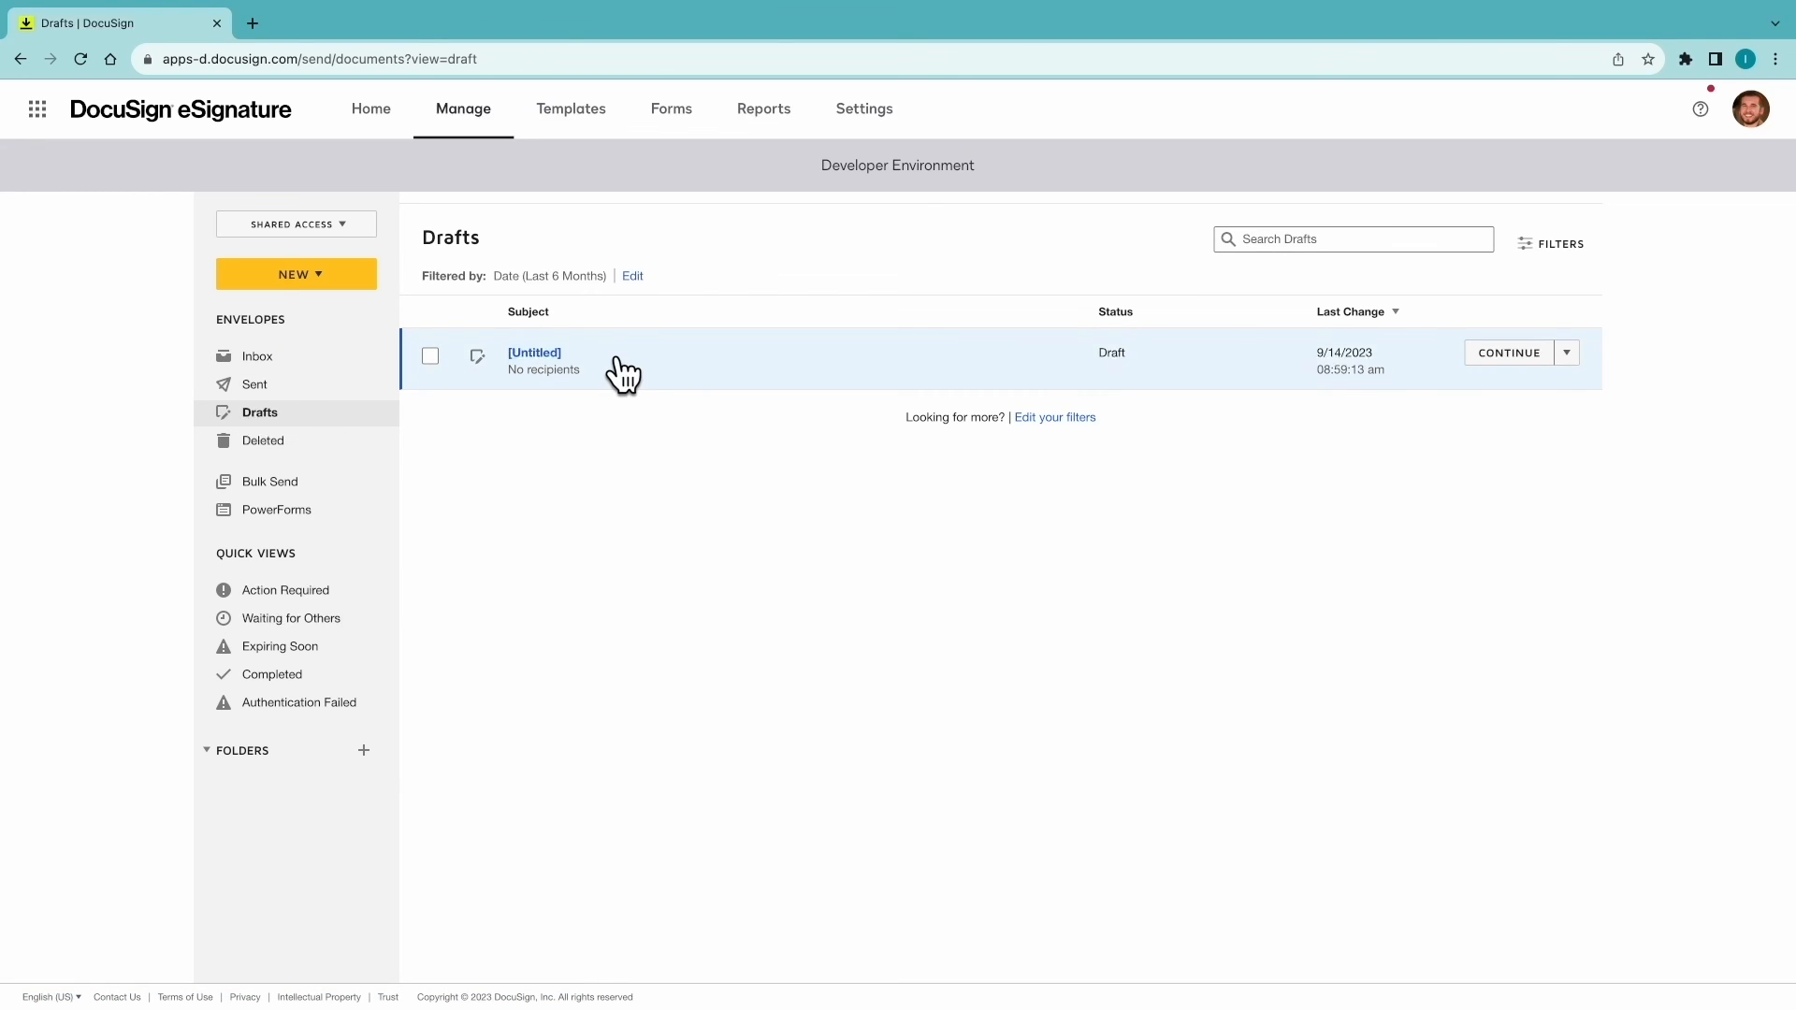
click(619, 373)
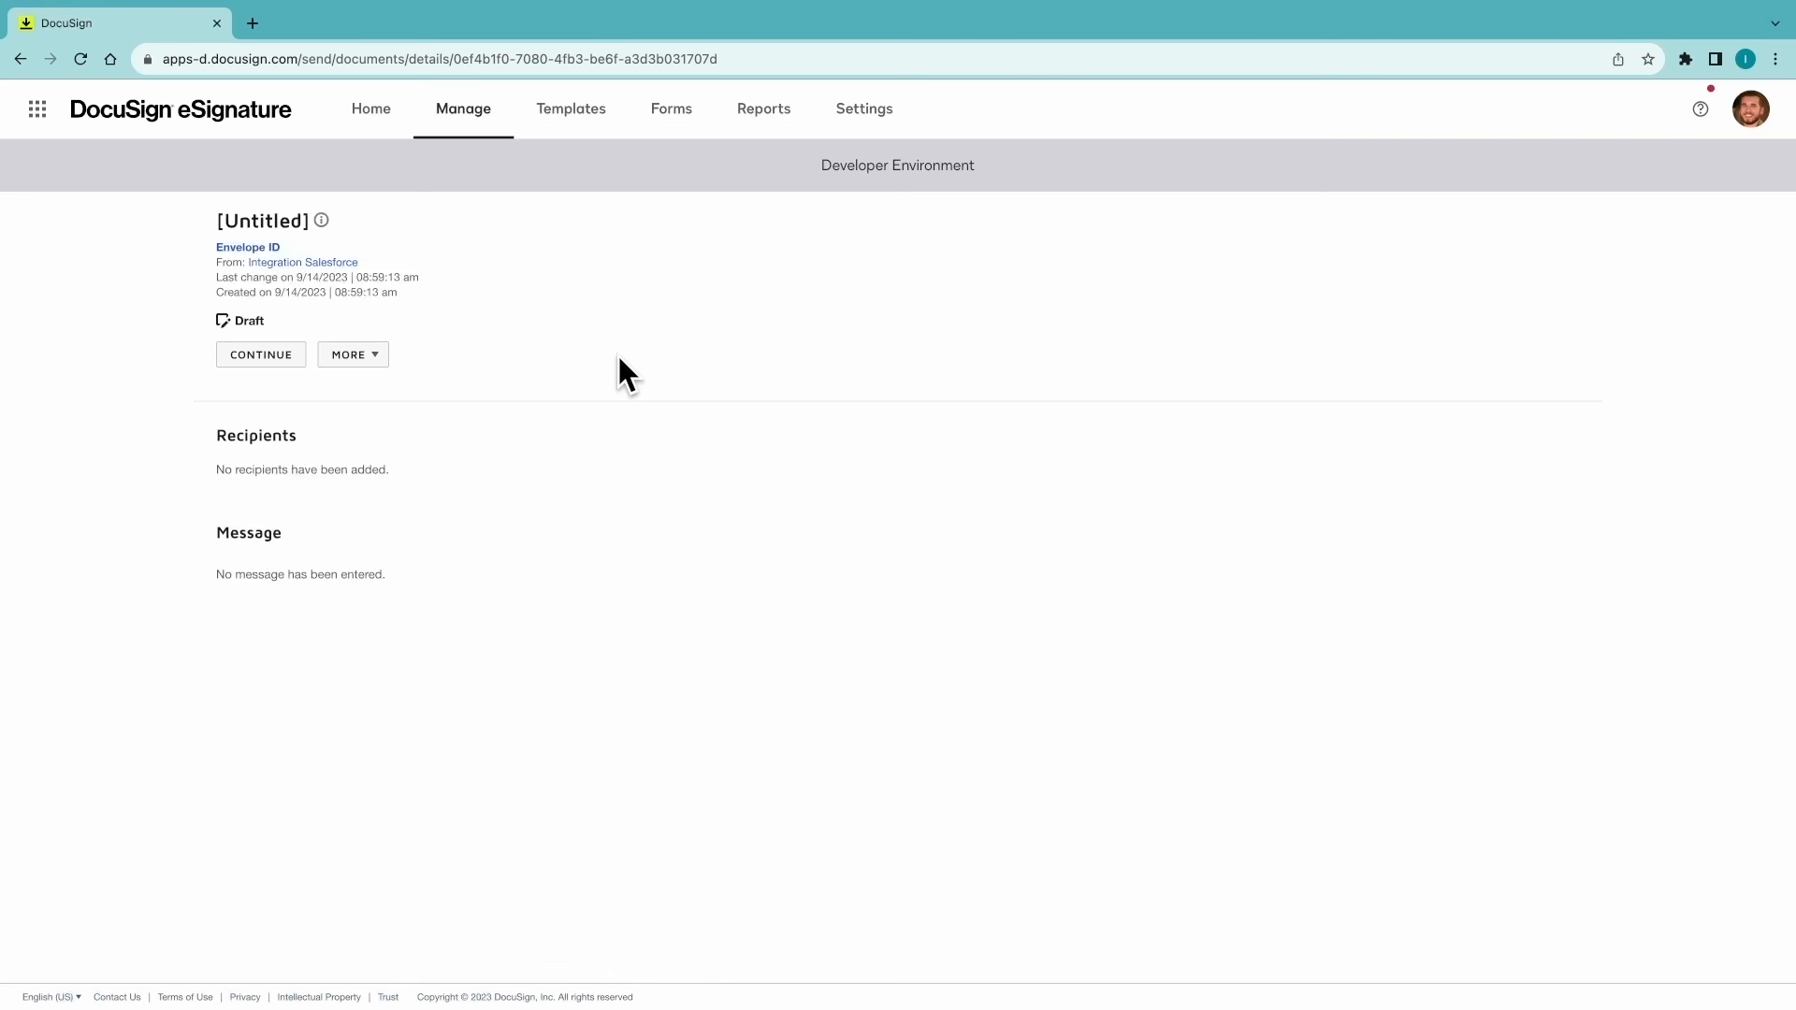
click(249, 248)
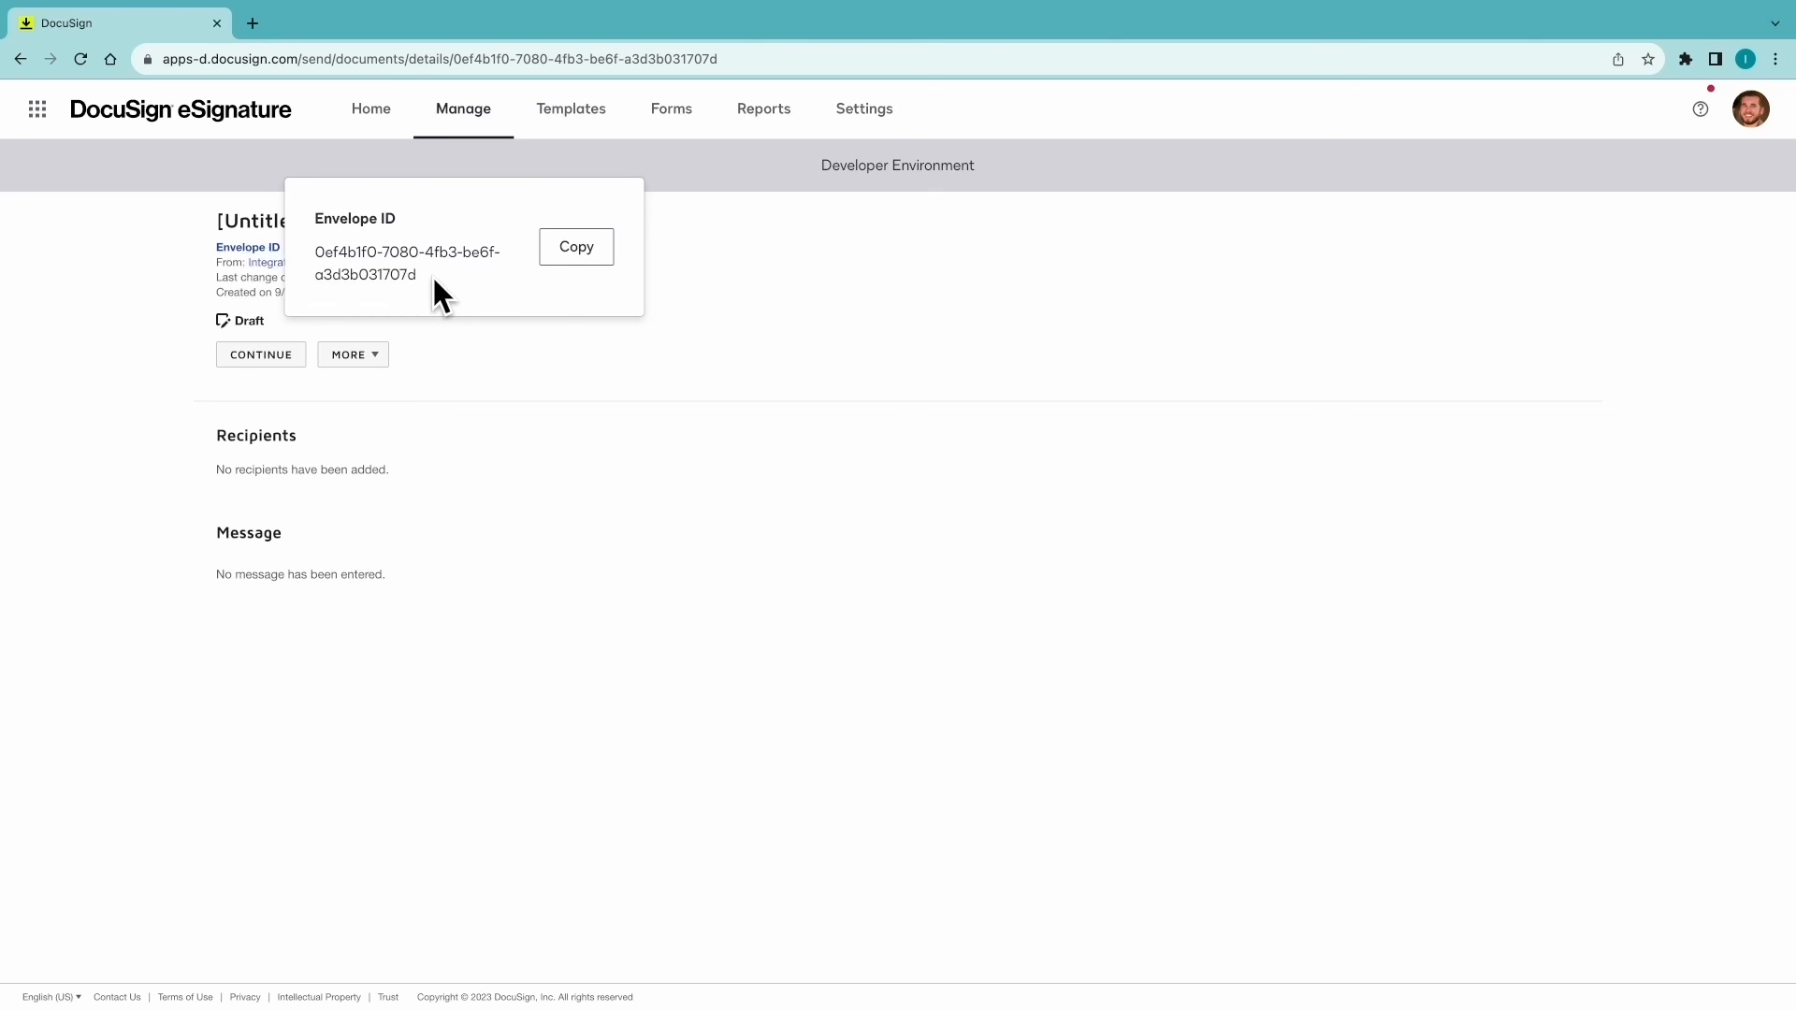
key(ctrl+Right)
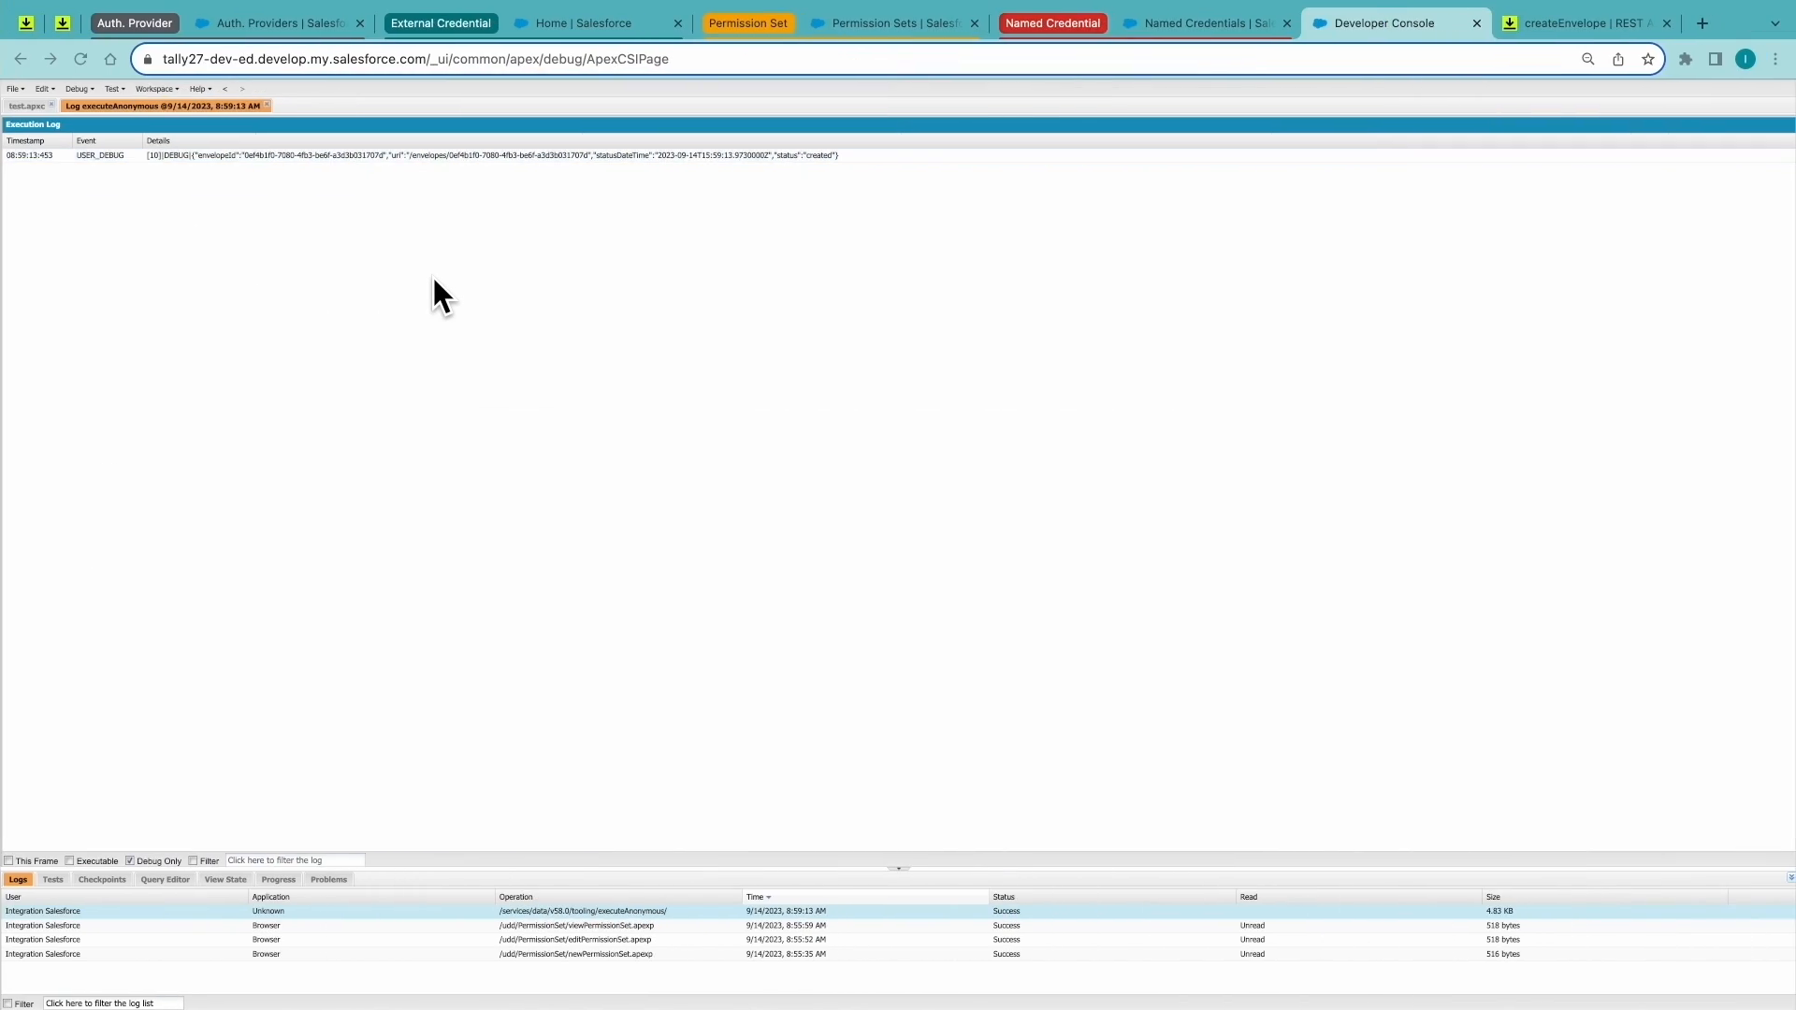
click(267, 152)
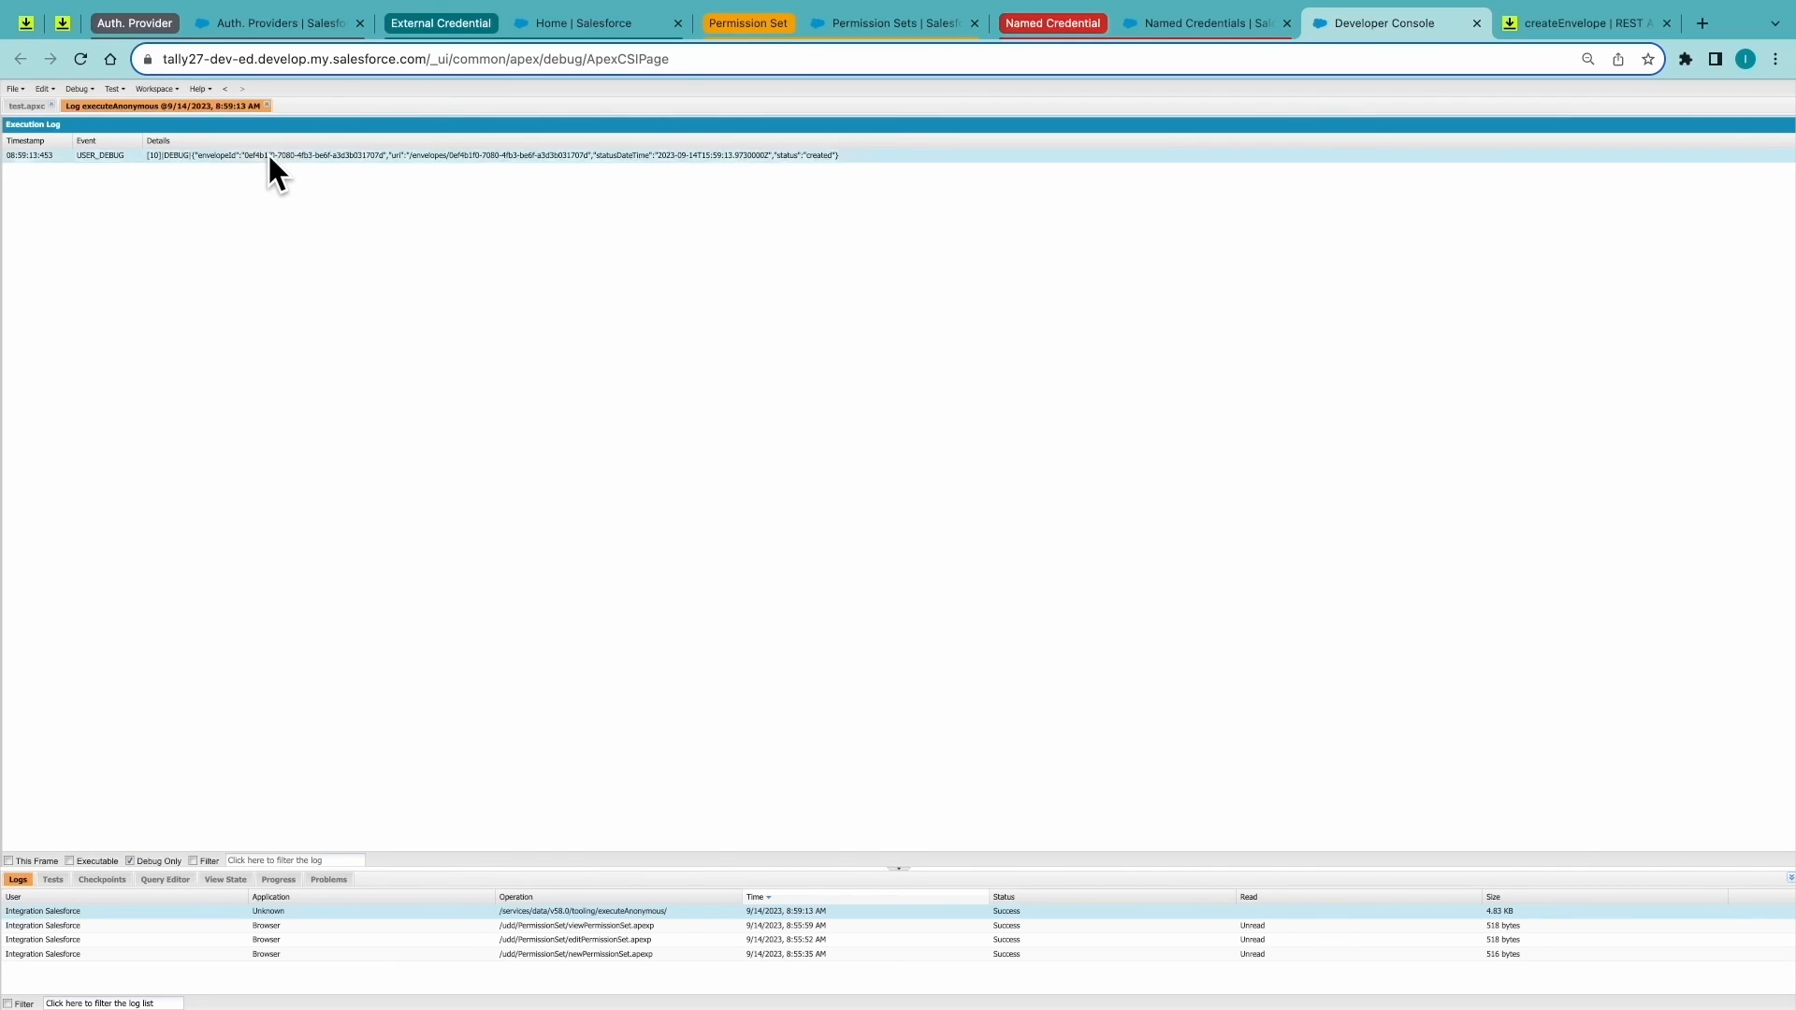